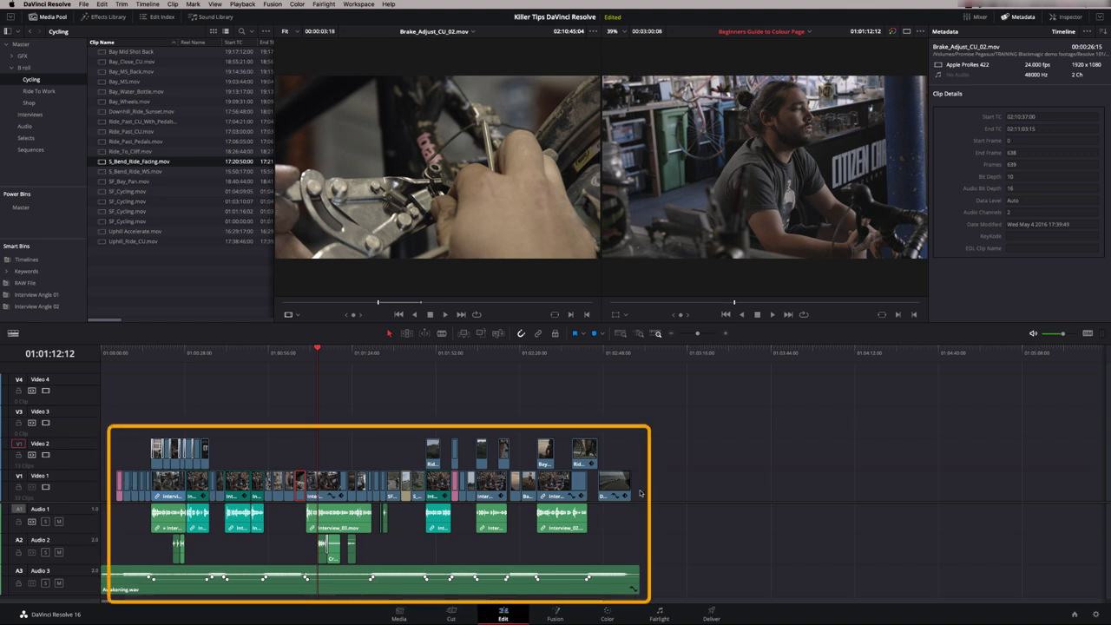
Drag the Edit-page playhead back to 01:00:30:08, on the hooded man in the workshop.
{"action": "left_click_drag", "start_coordinate": [172, 350], "coordinate": [191, 350]}
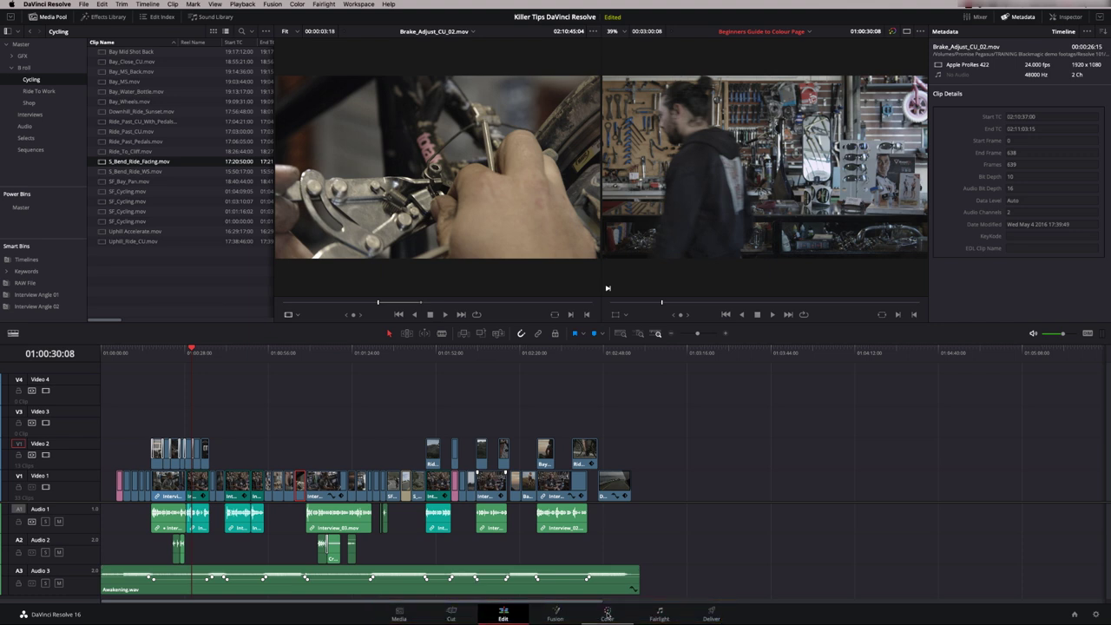
Move between the Edit and Color pages and land on the cyclist clip at 01:01:43:00.
{"action": "left_click", "coordinate": [607, 613]}
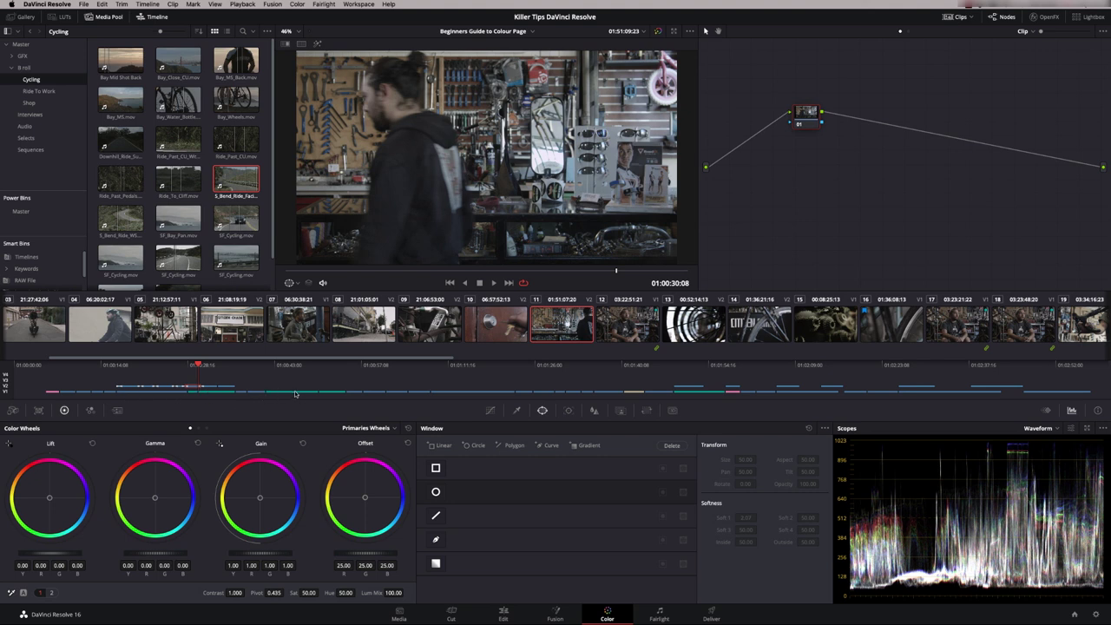
{"action": "left_click", "coordinate": [504, 615]}
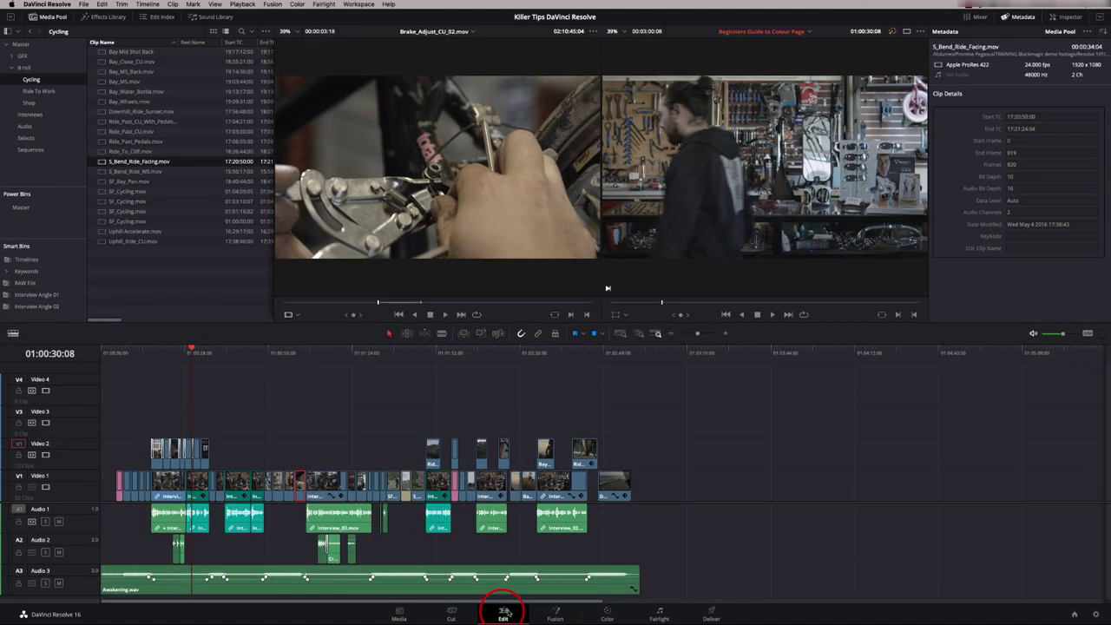
{"action": "left_click", "coordinate": [326, 350]}
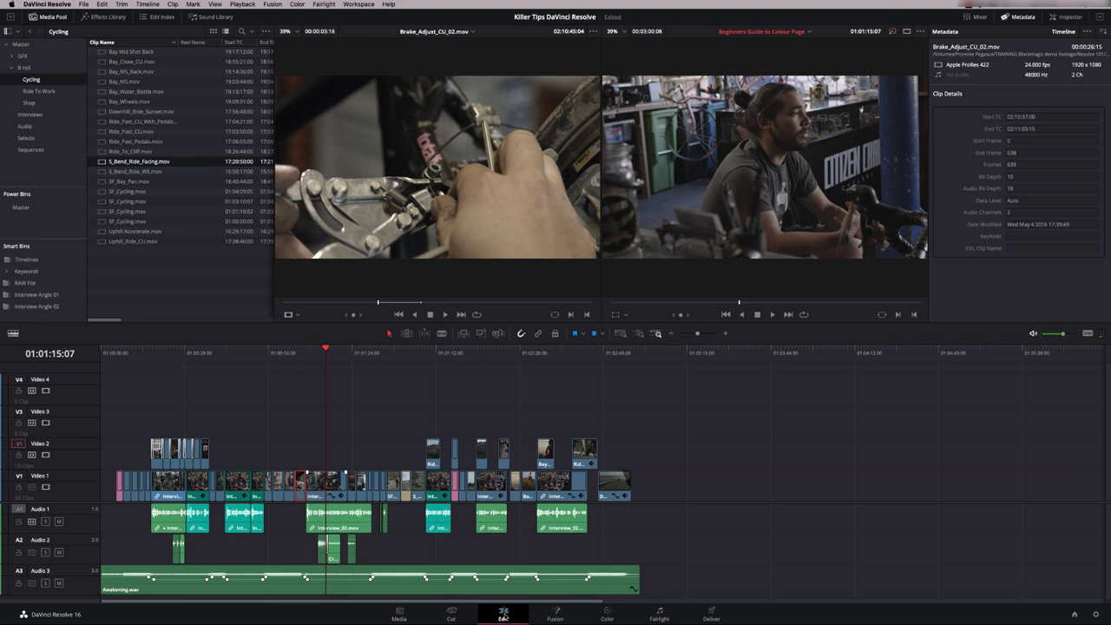
{"action": "left_click", "coordinate": [608, 615]}
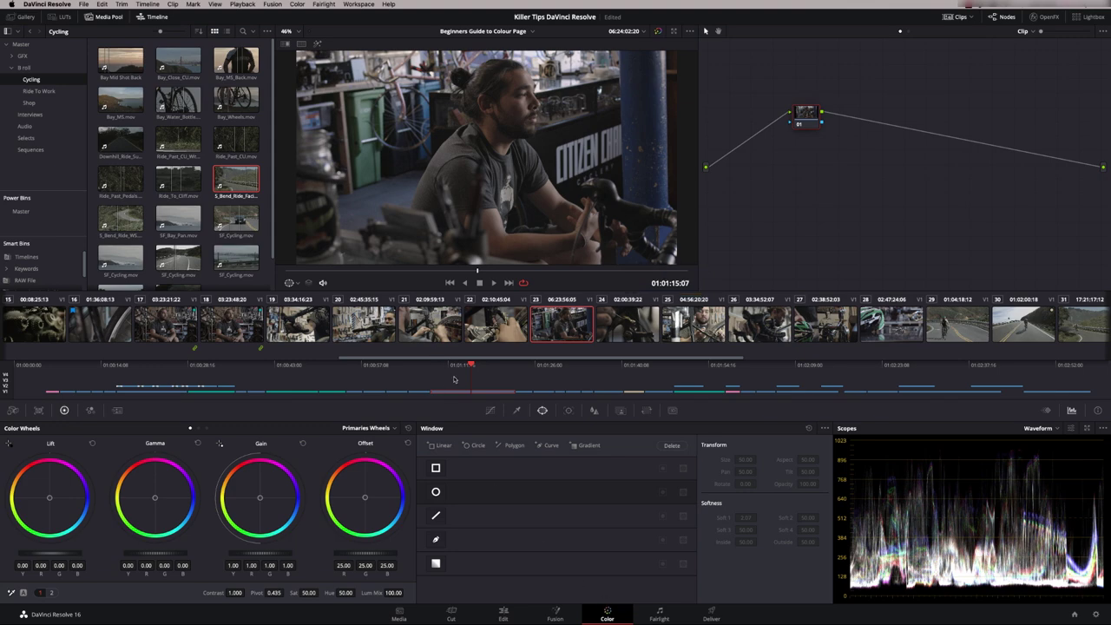
{"action": "left_click_drag", "start_coordinate": [470, 365], "coordinate": [336, 364]}
{"action": "key", "text": "Down"}
{"action": "key", "text": "Down"}
{"action": "key", "text": "Down"}
{"action": "key", "text": "Down"}
{"action": "key", "text": "Down"}
{"action": "key", "text": "Down"}
{"action": "key", "text": "Down"}
{"action": "key", "text": "Down"}
{"action": "key", "text": "Down"}
{"action": "key", "text": "Down"}
{"action": "key", "text": "Down"}
{"action": "key", "text": "Down"}
{"action": "key", "text": "Down"}
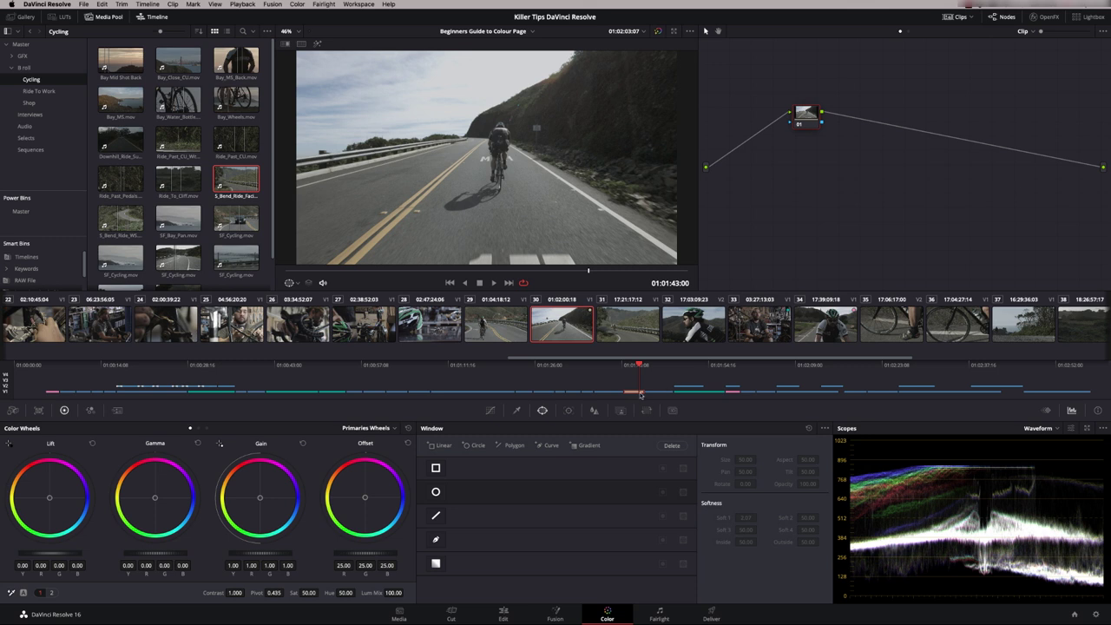
Move the short V1 clip to the timeline's end and put Ride_Past_CU at the playhead on Video 2.
{"action": "left_click", "coordinate": [502, 615]}
{"action": "left_click_drag", "start_coordinate": [401, 484], "coordinate": [639, 498]}
{"action": "left_click", "coordinate": [432, 453]}
{"action": "left_click_drag", "start_coordinate": [432, 453], "coordinate": [422, 453]}
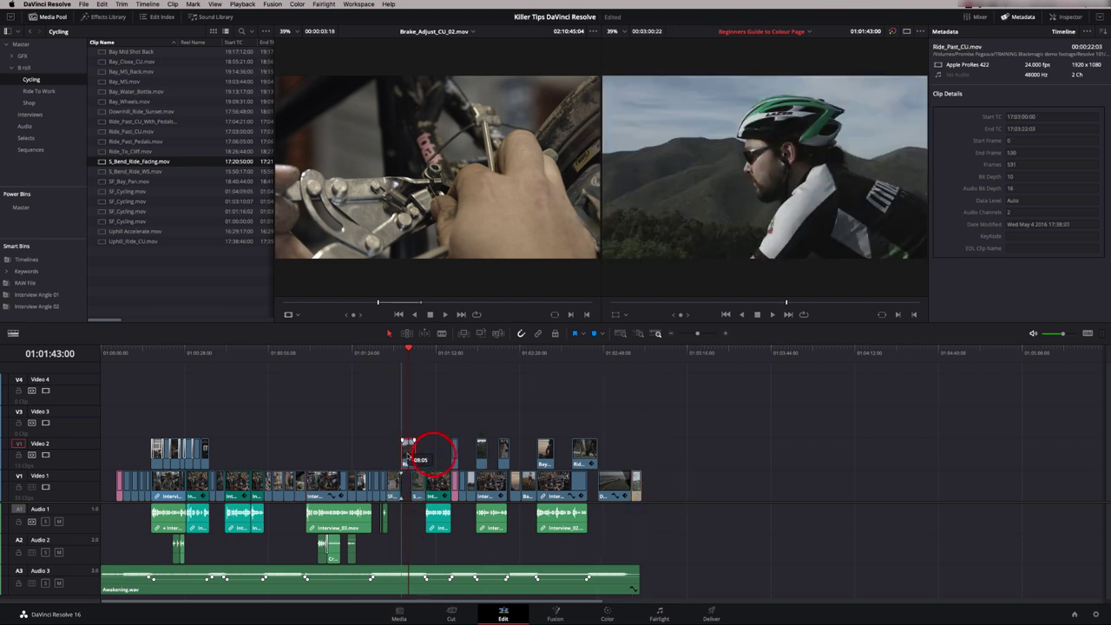
On the Color page, step back through clips 29 to 26, the handlebars shot.
{"action": "left_click", "coordinate": [608, 616]}
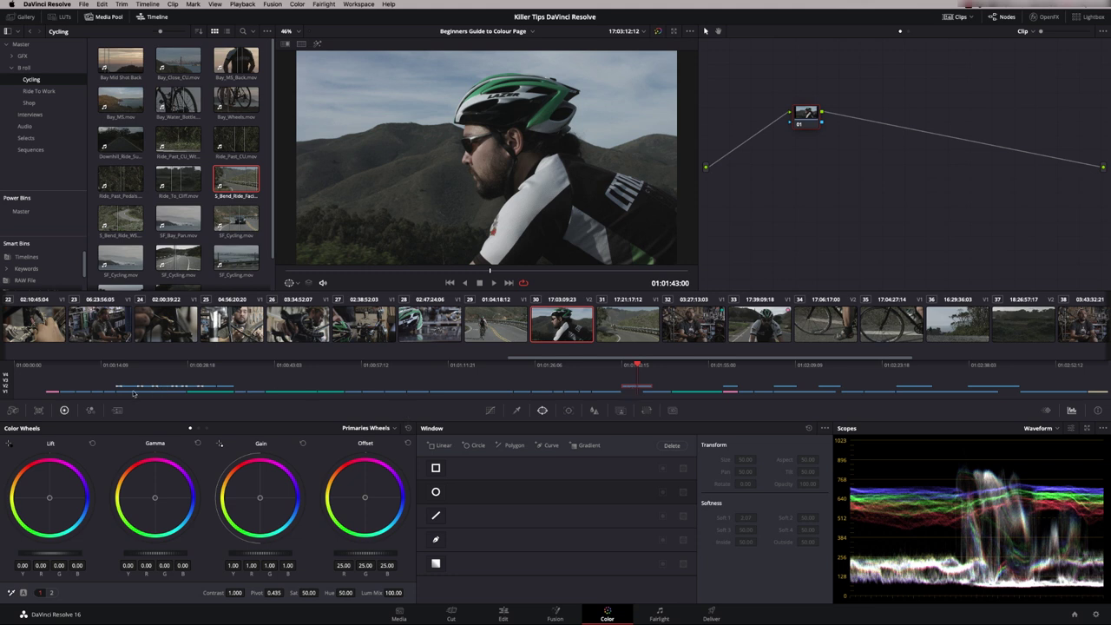
{"action": "left_click", "coordinate": [623, 317]}
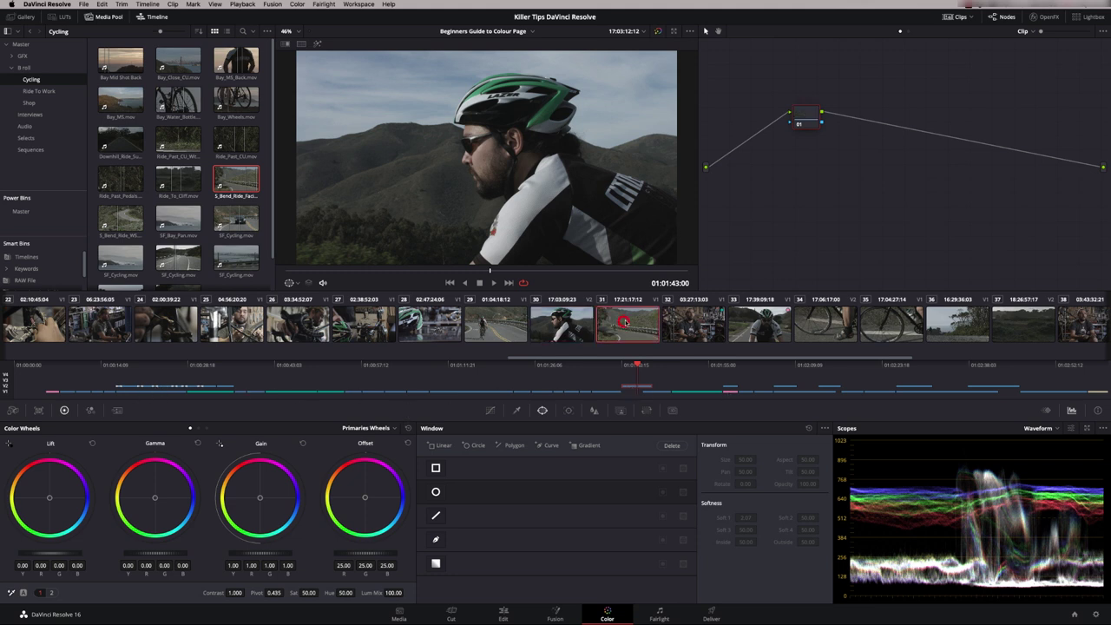
{"action": "left_click", "coordinate": [565, 317]}
{"action": "left_click", "coordinate": [495, 324]}
{"action": "left_click", "coordinate": [430, 327]}
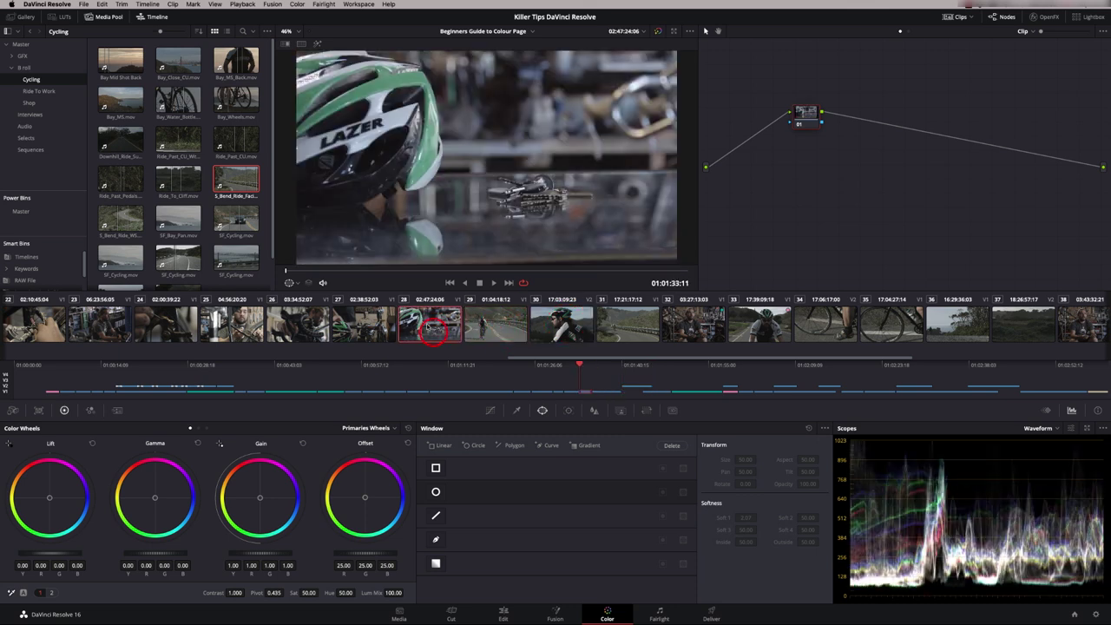
{"action": "left_click", "coordinate": [364, 327]}
{"action": "left_click", "coordinate": [298, 324]}
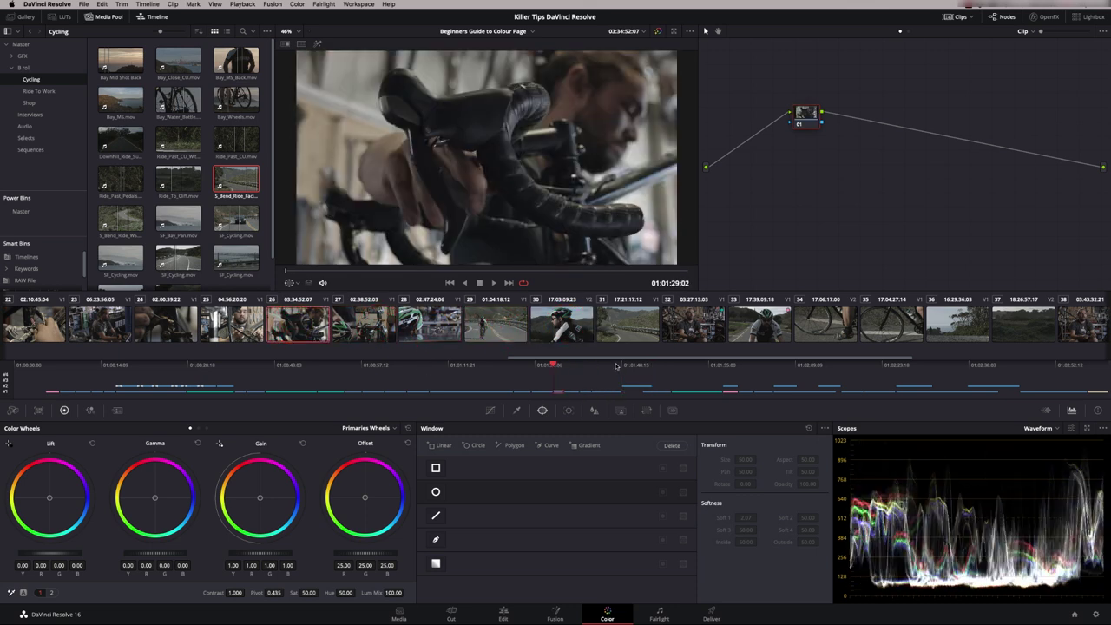
{"action": "left_click_drag", "start_coordinate": [621, 360], "coordinate": [872, 364]}
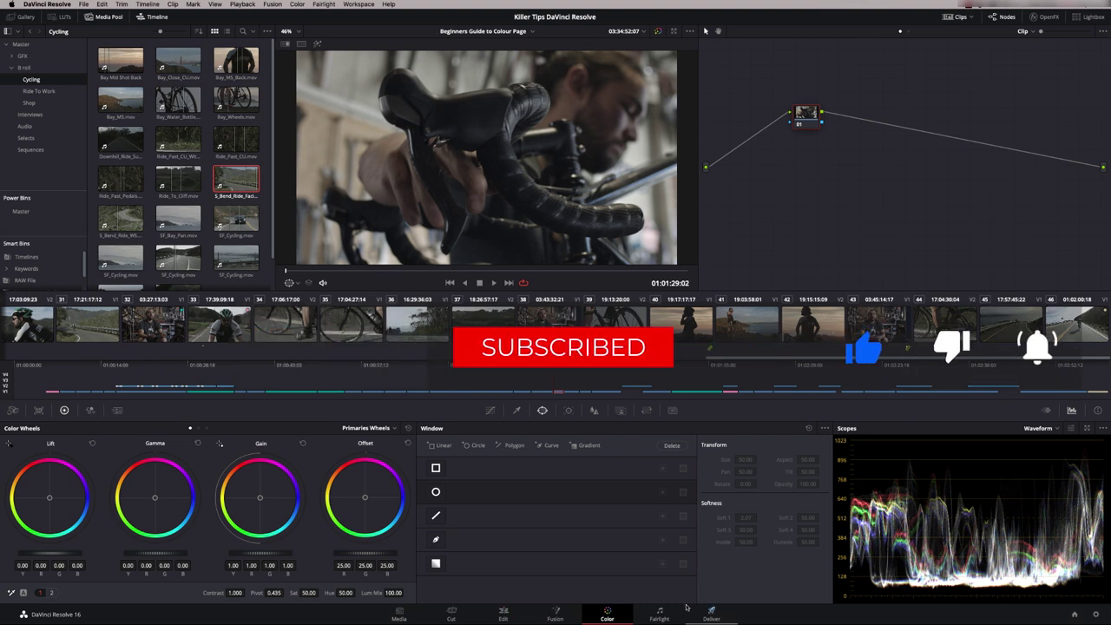
After visiting Deliver and Fairlight, jump to the brake close-up at 01:01:24:18 and end on Color.
{"action": "left_click", "coordinate": [711, 613]}
{"action": "left_click", "coordinate": [660, 612]}
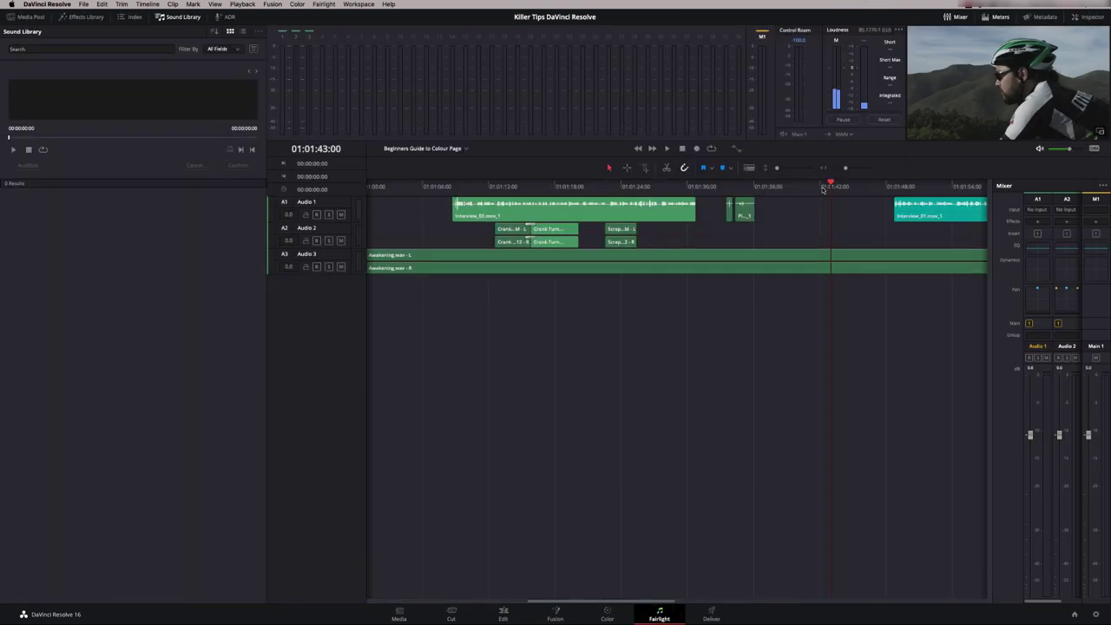
{"action": "left_click", "coordinate": [664, 185]}
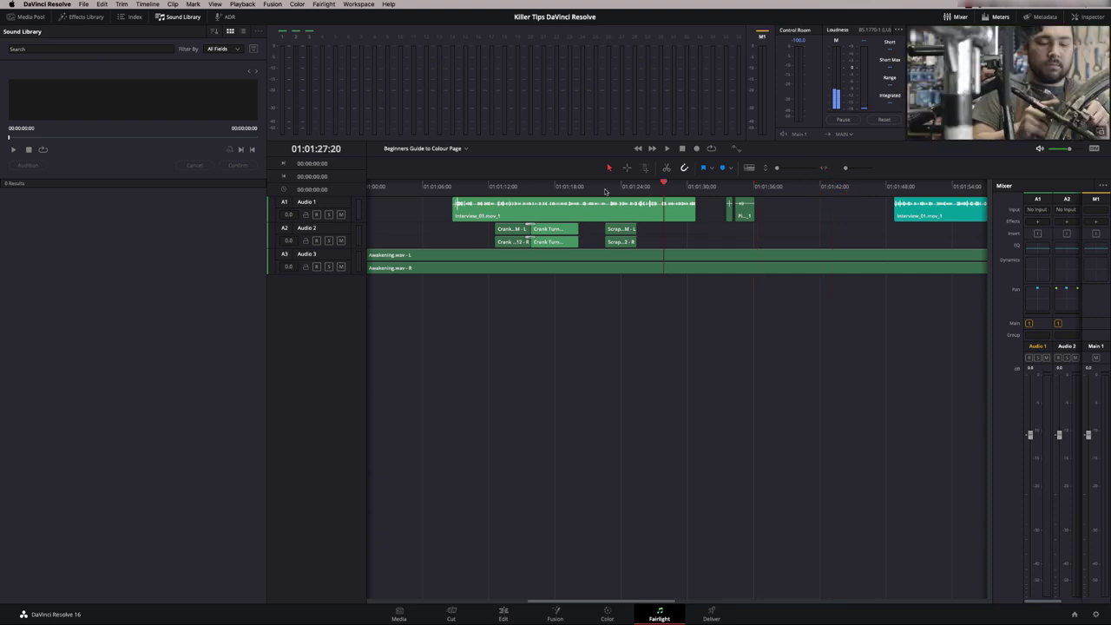
{"action": "left_click", "coordinate": [608, 613]}
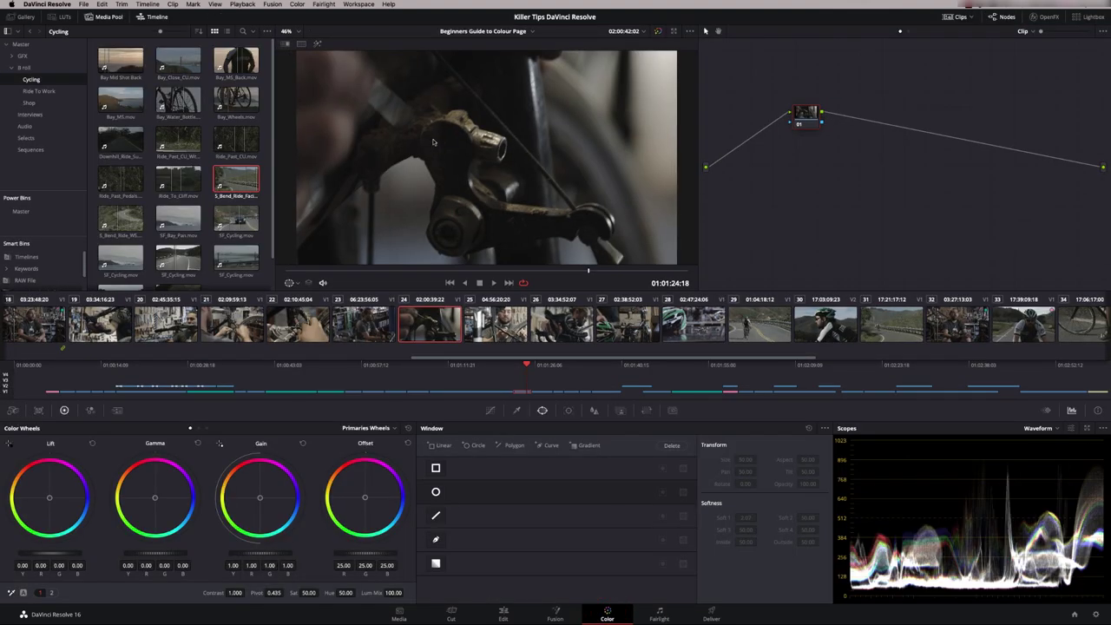
{"action": "left_click", "coordinate": [503, 614]}
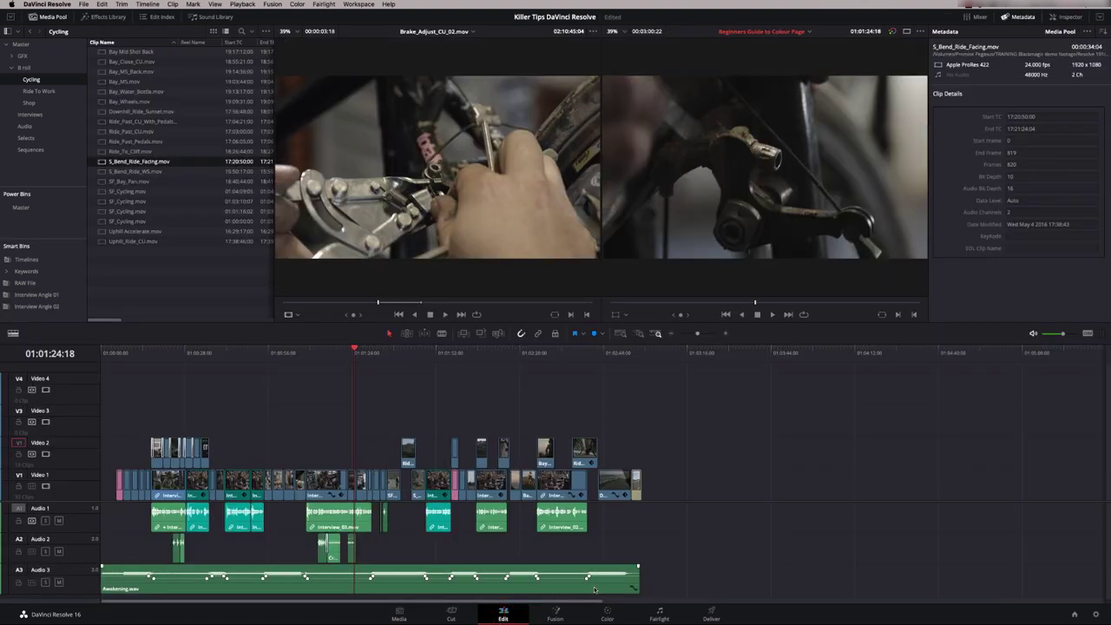
{"action": "left_click", "coordinate": [607, 617]}
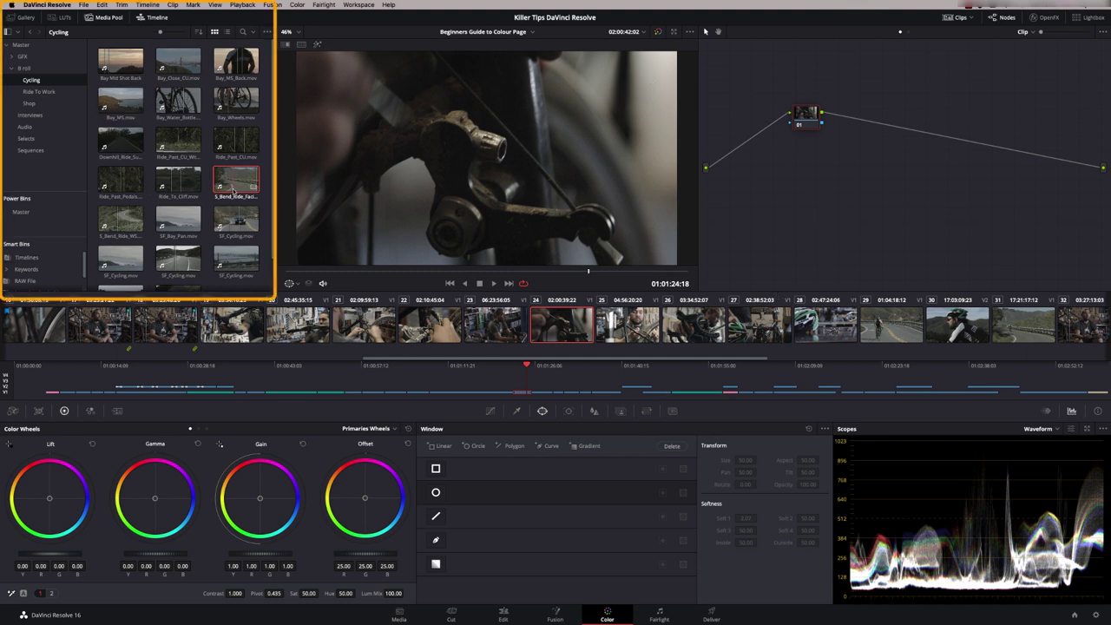
{"action": "left_click", "coordinate": [401, 617]}
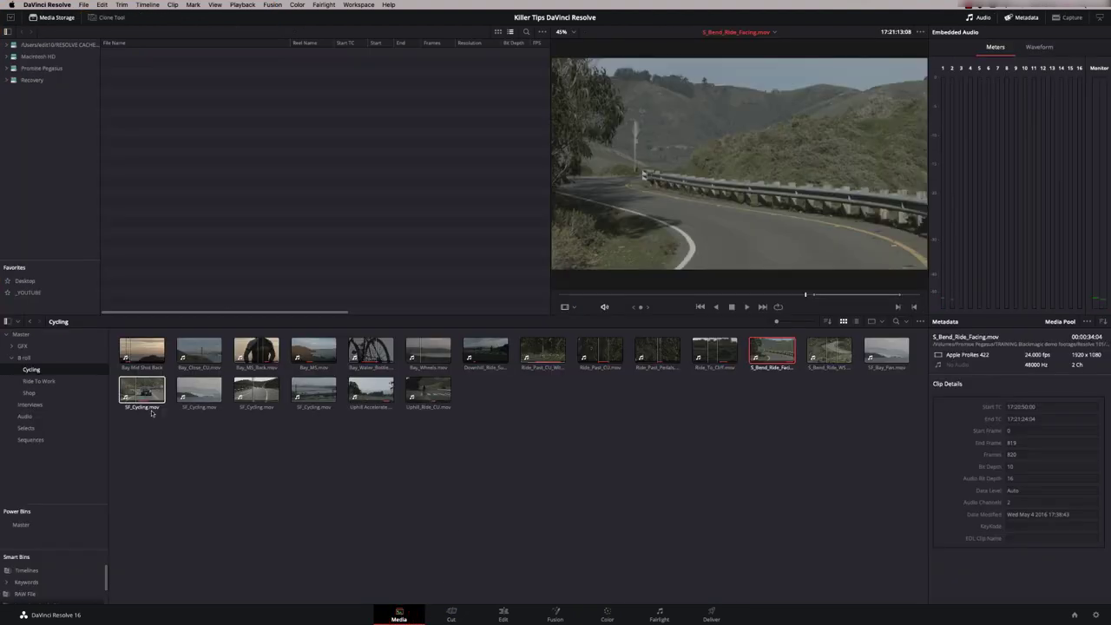
{"action": "left_click", "coordinate": [32, 369]}
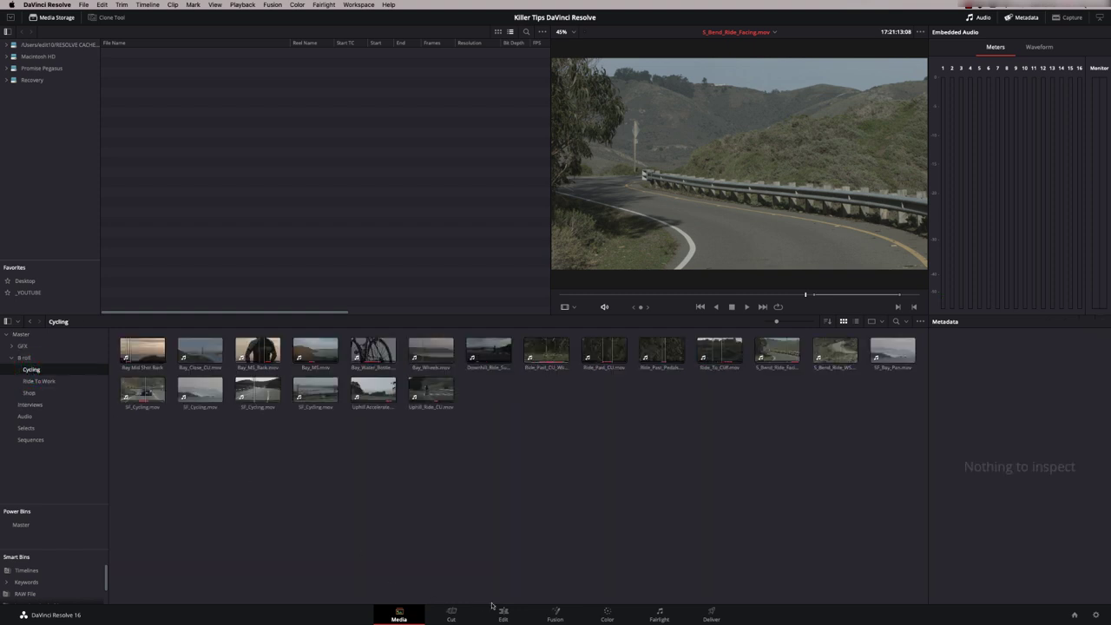
{"action": "left_click", "coordinate": [607, 614]}
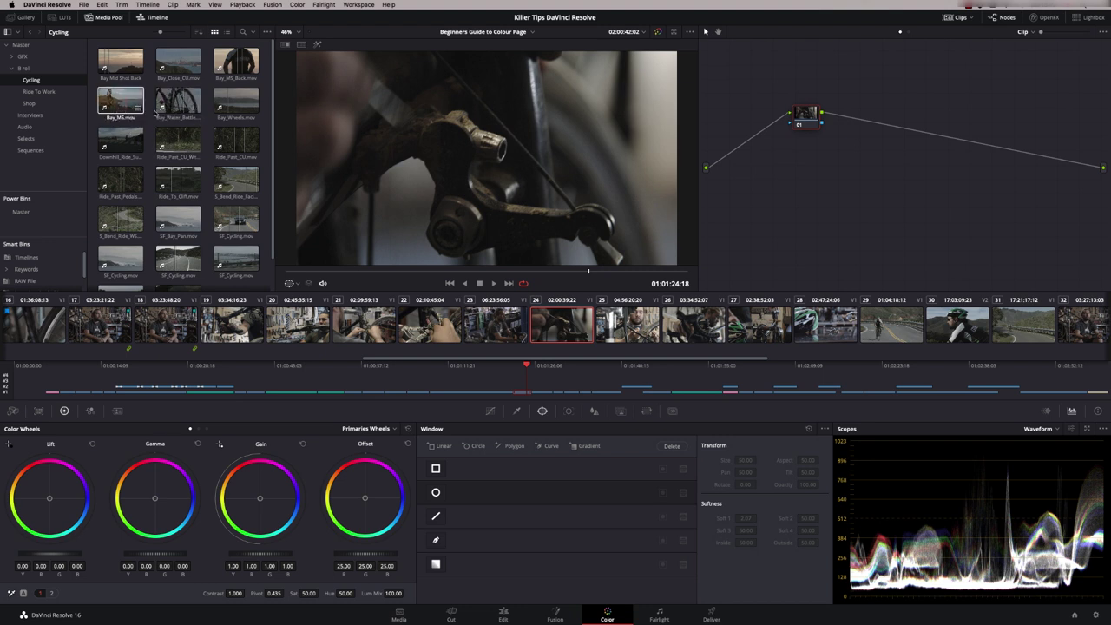
{"action": "left_click", "coordinate": [504, 614]}
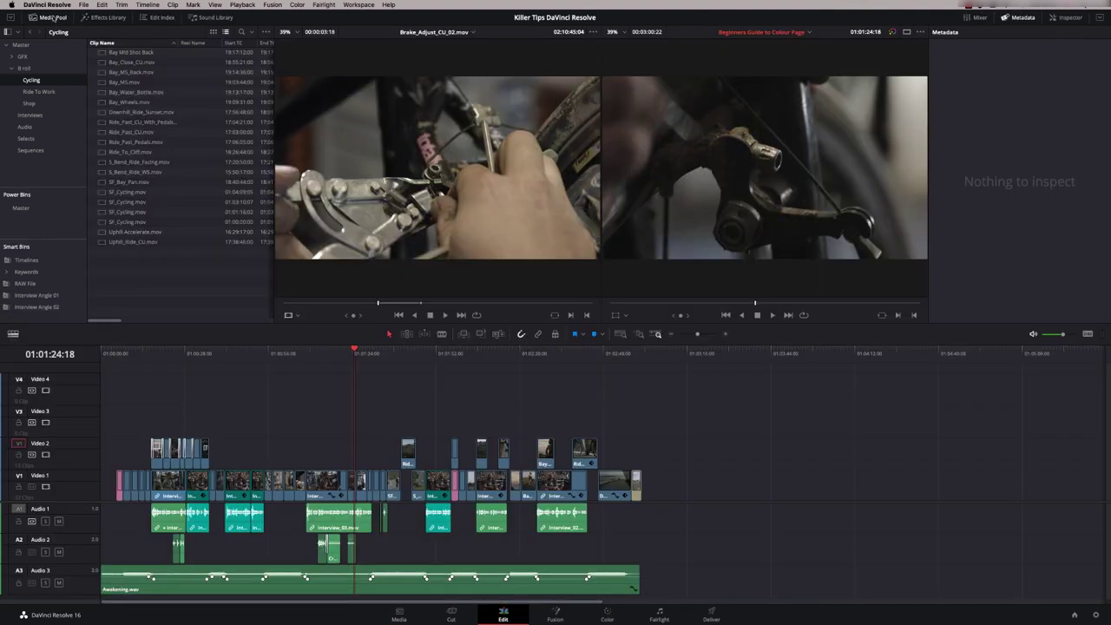
{"action": "left_click", "coordinate": [213, 33]}
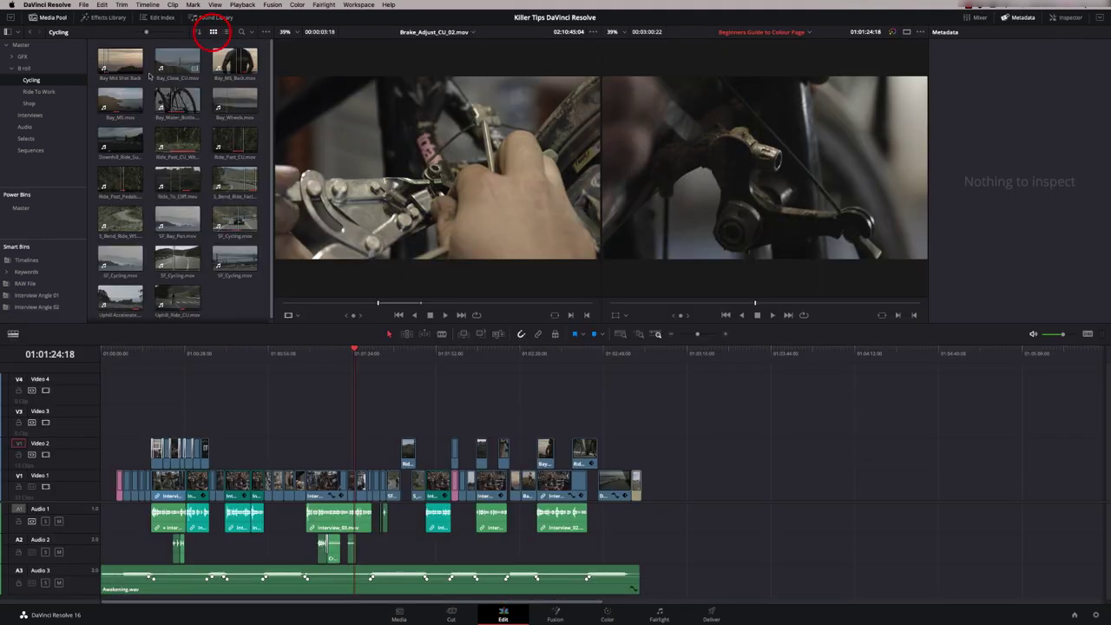
{"action": "left_click", "coordinate": [607, 612]}
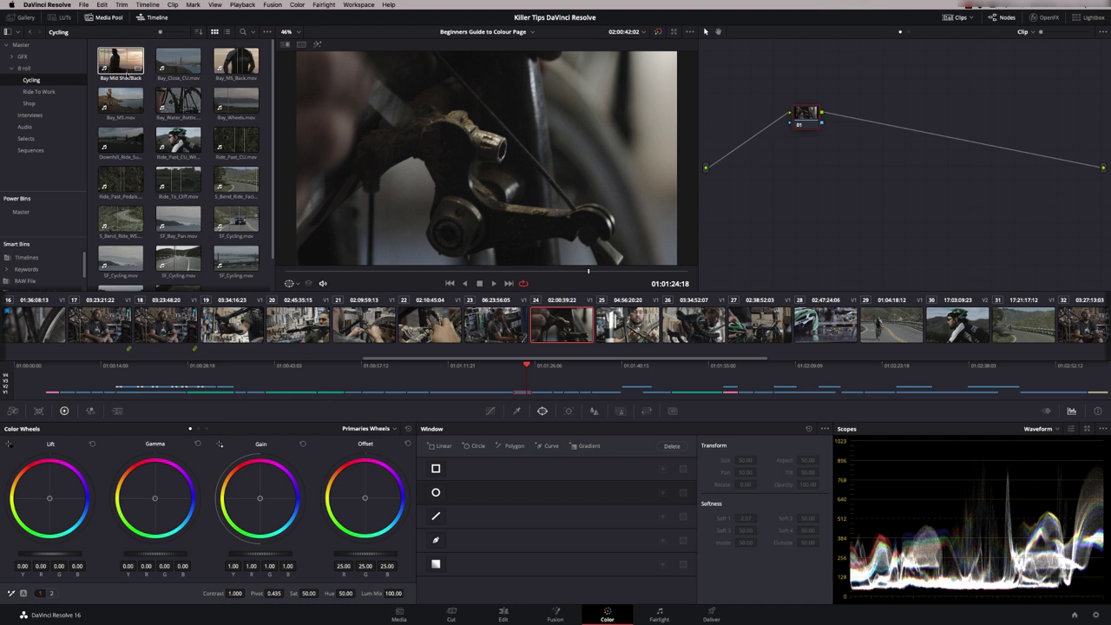
Browse the LUT list, then show the gallery with its five saved stills.
{"action": "left_click", "coordinate": [63, 18]}
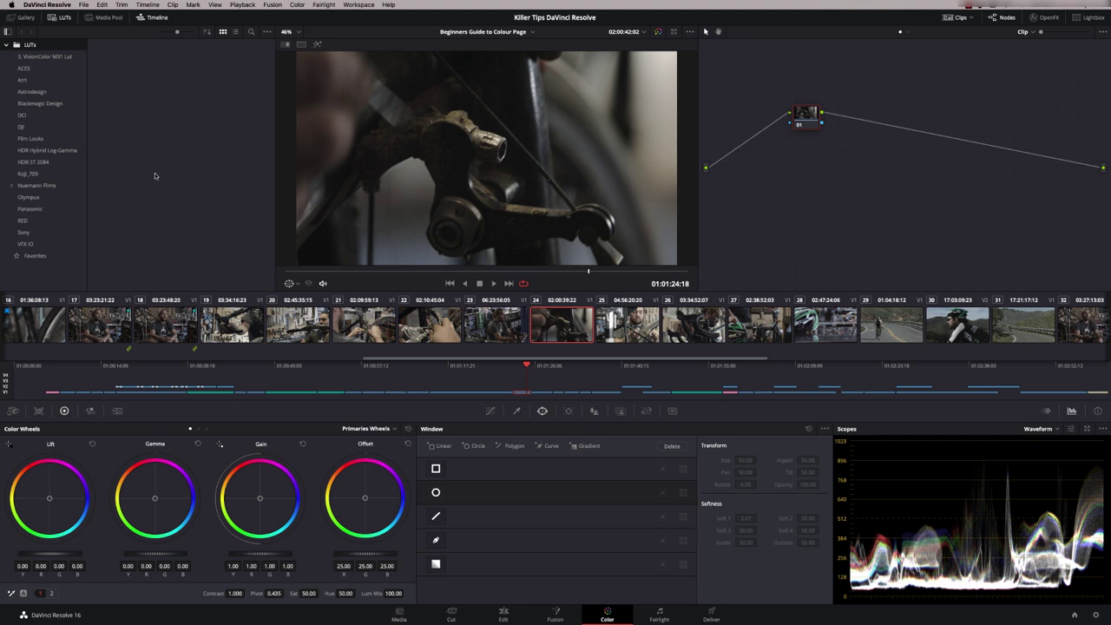
{"action": "left_click", "coordinate": [20, 17]}
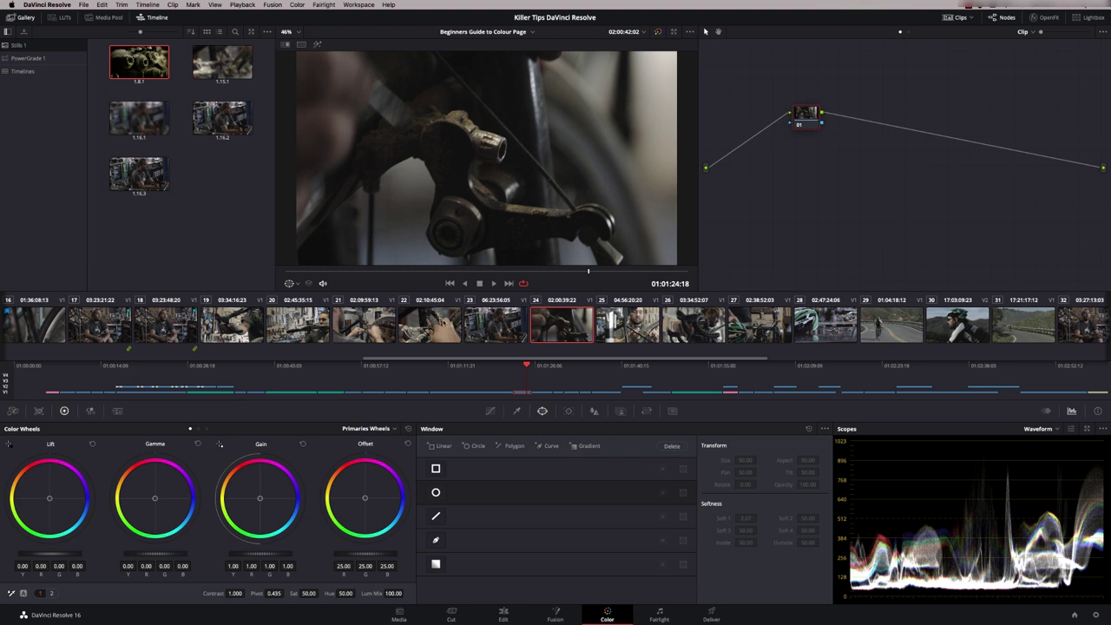
Select clip 17, darken its midtones, then reset the midtone adjustment to neutral.
{"action": "left_click", "coordinate": [498, 318]}
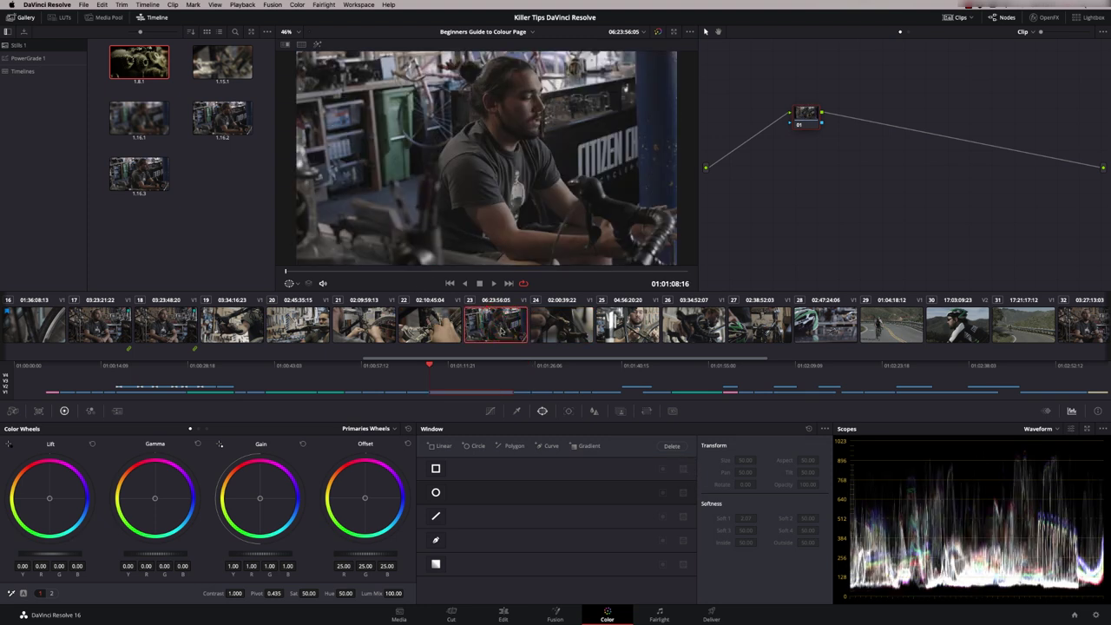
{"action": "left_click", "coordinate": [173, 326]}
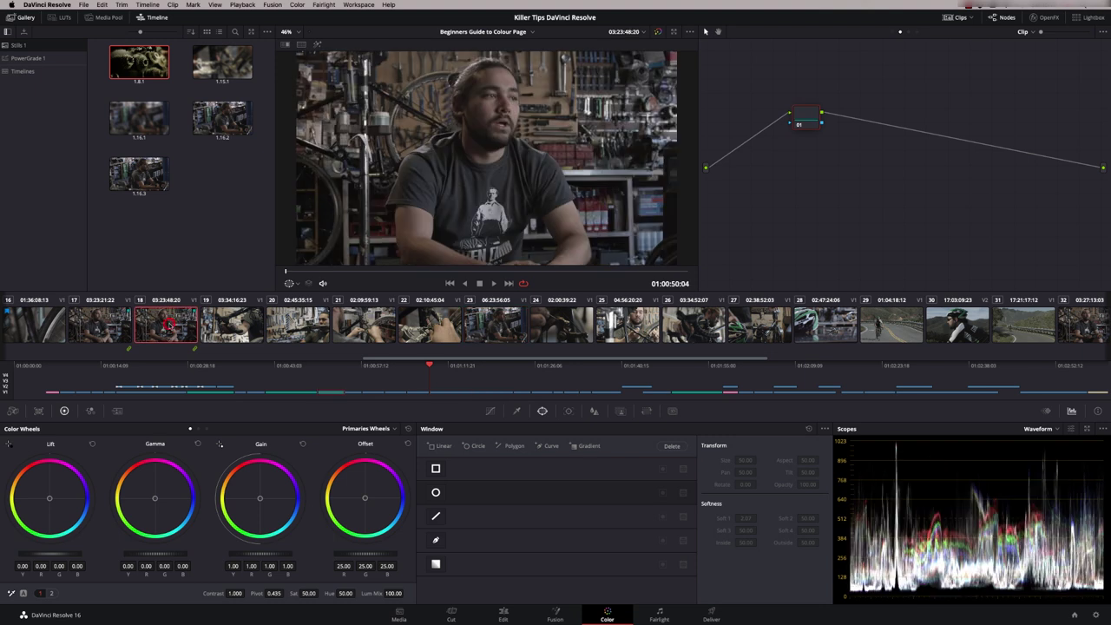
{"action": "left_click", "coordinate": [119, 327]}
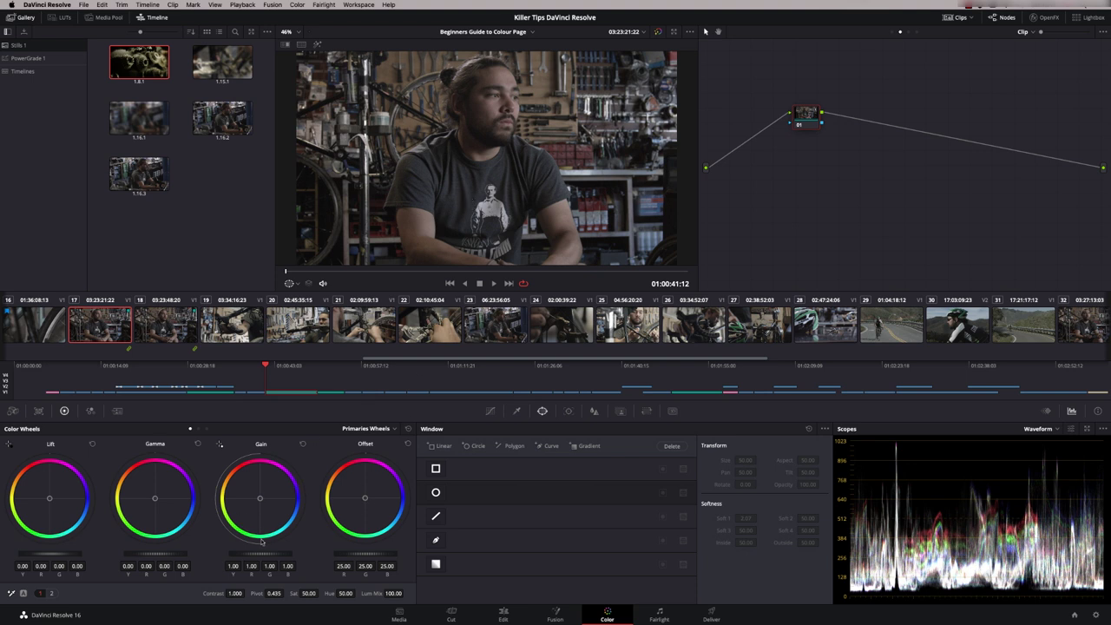
{"action": "left_click_drag", "start_coordinate": [156, 554], "coordinate": [153, 554]}
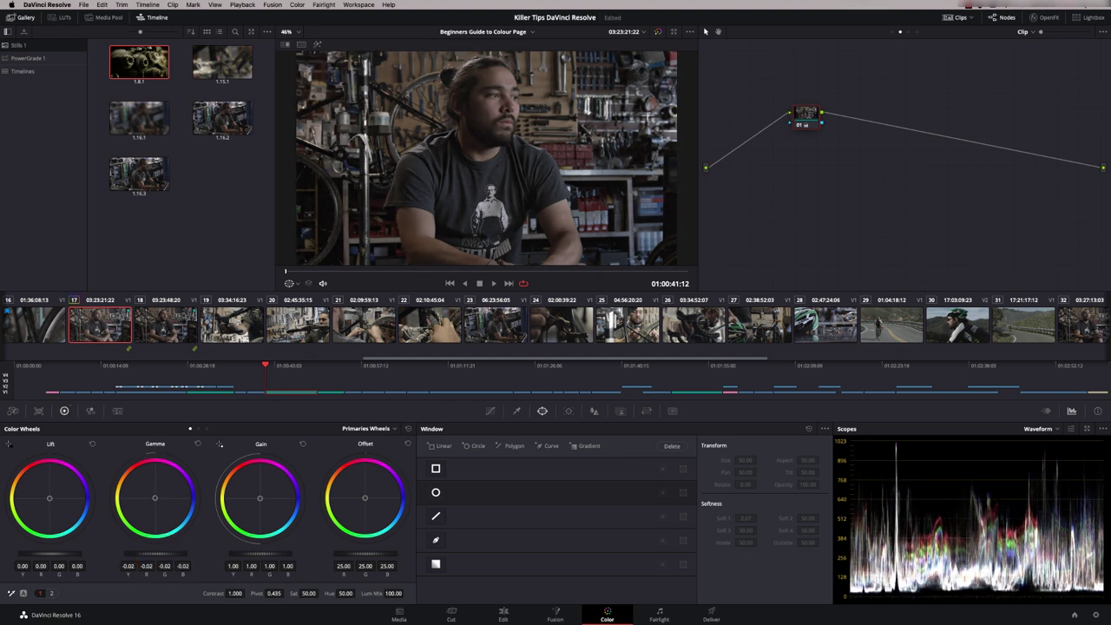
{"action": "left_click", "coordinate": [198, 444]}
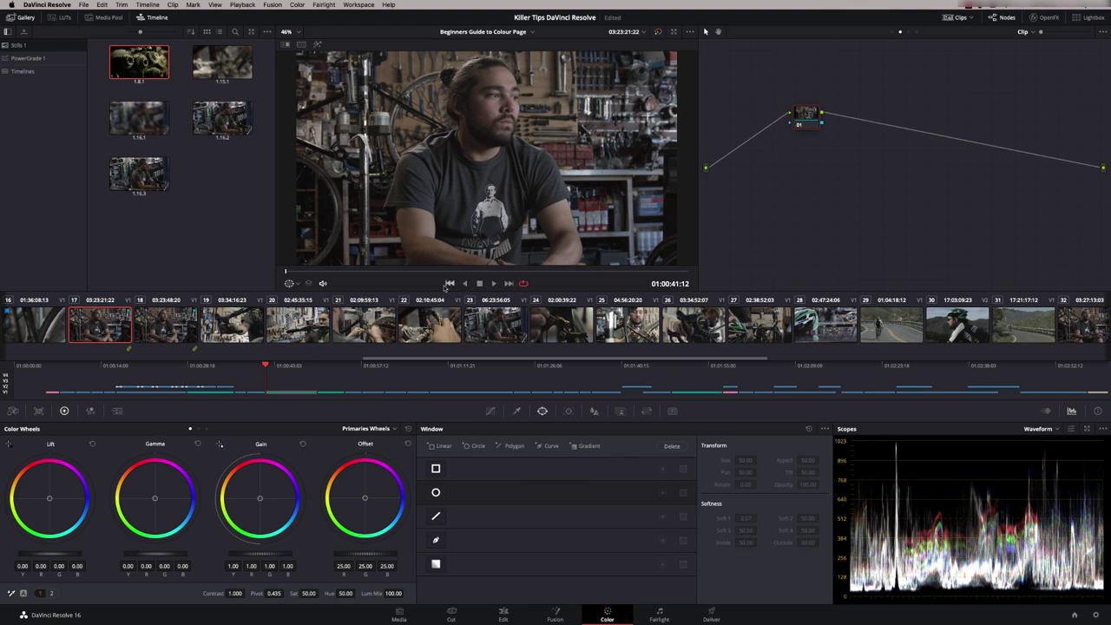
Play and stop the interview clip, then play clip 16, the wheel close-up, stopping at 01:00:39:11.
{"action": "left_click", "coordinate": [493, 283]}
{"action": "left_click", "coordinate": [479, 284]}
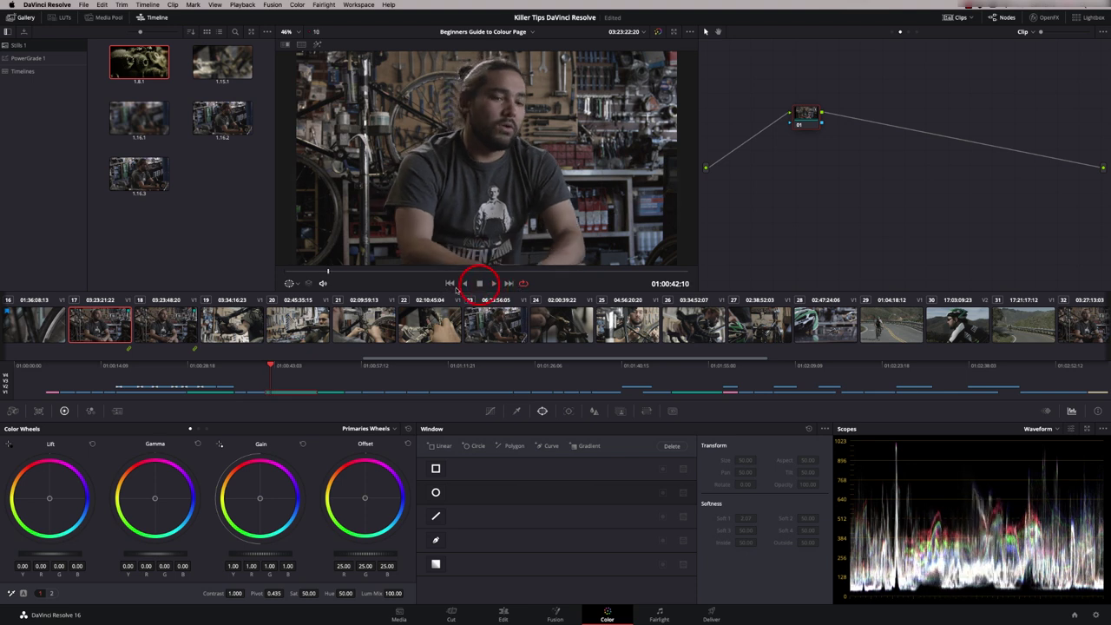
{"action": "left_click", "coordinate": [450, 283]}
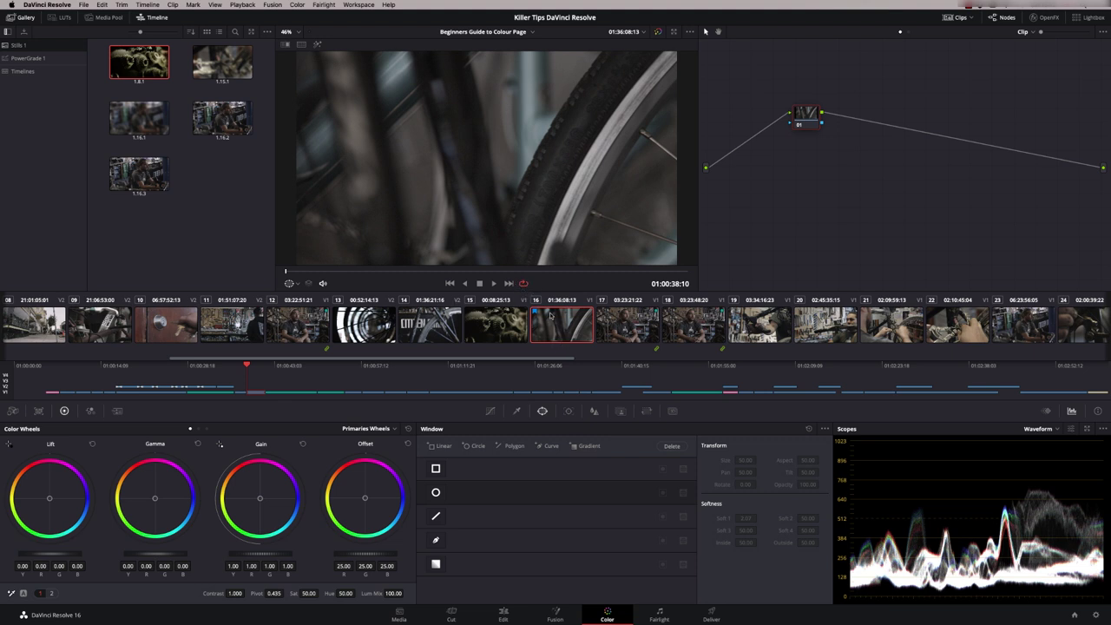
{"action": "left_click", "coordinate": [494, 283]}
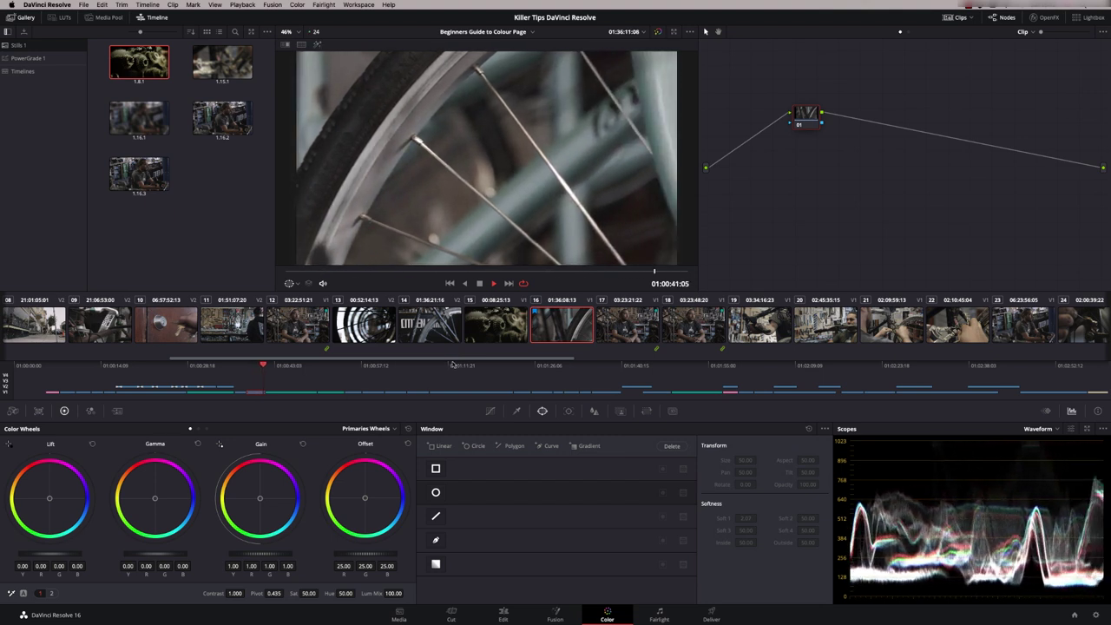
{"action": "left_click", "coordinate": [479, 283]}
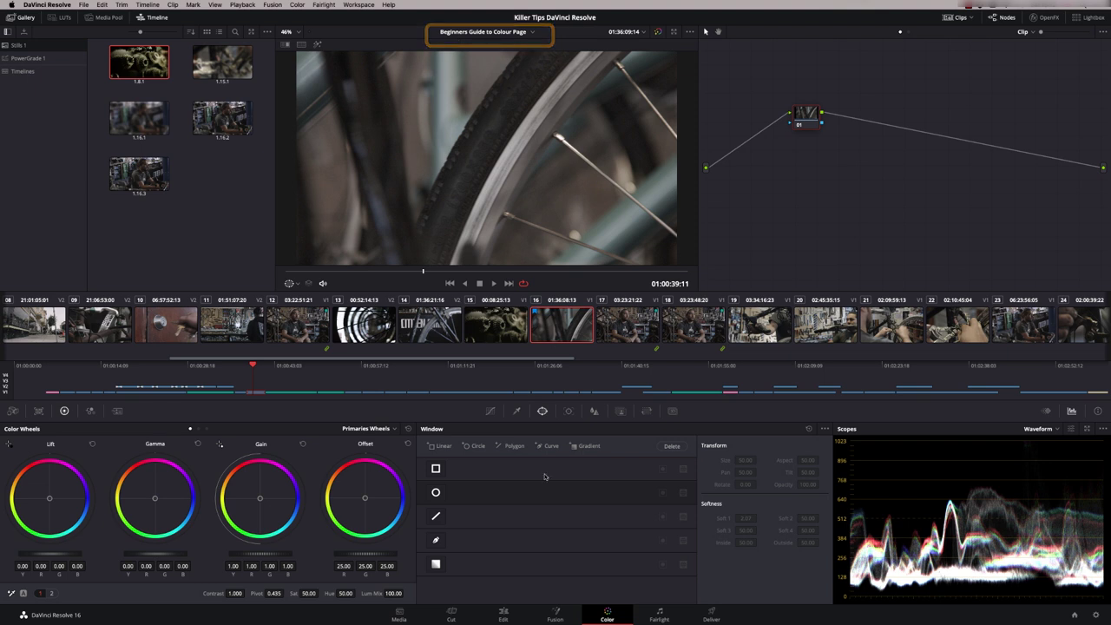
Return from the Edit page to Color, keep the same timeline, and play the wheel clip.
{"action": "left_click", "coordinate": [504, 615]}
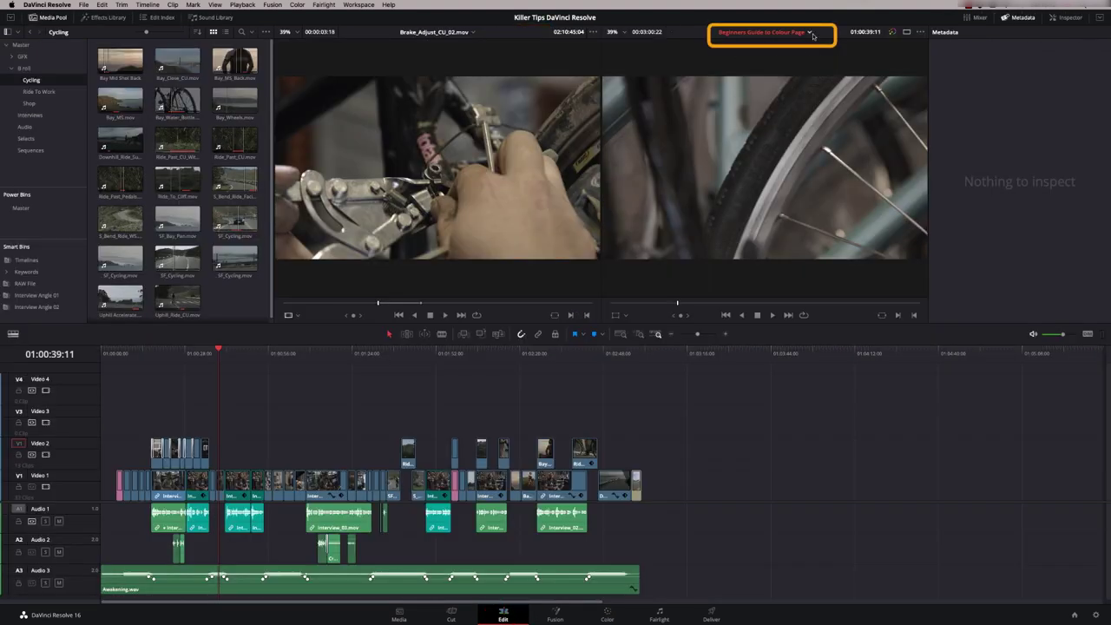
{"action": "key", "text": "shift+6"}
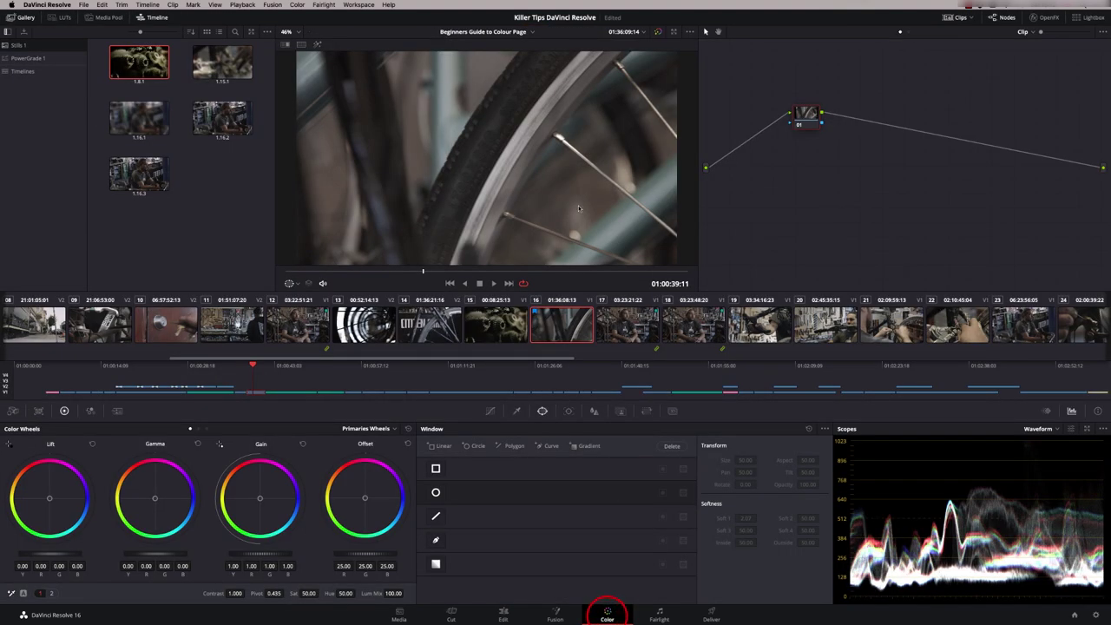
{"action": "left_click", "coordinate": [531, 31]}
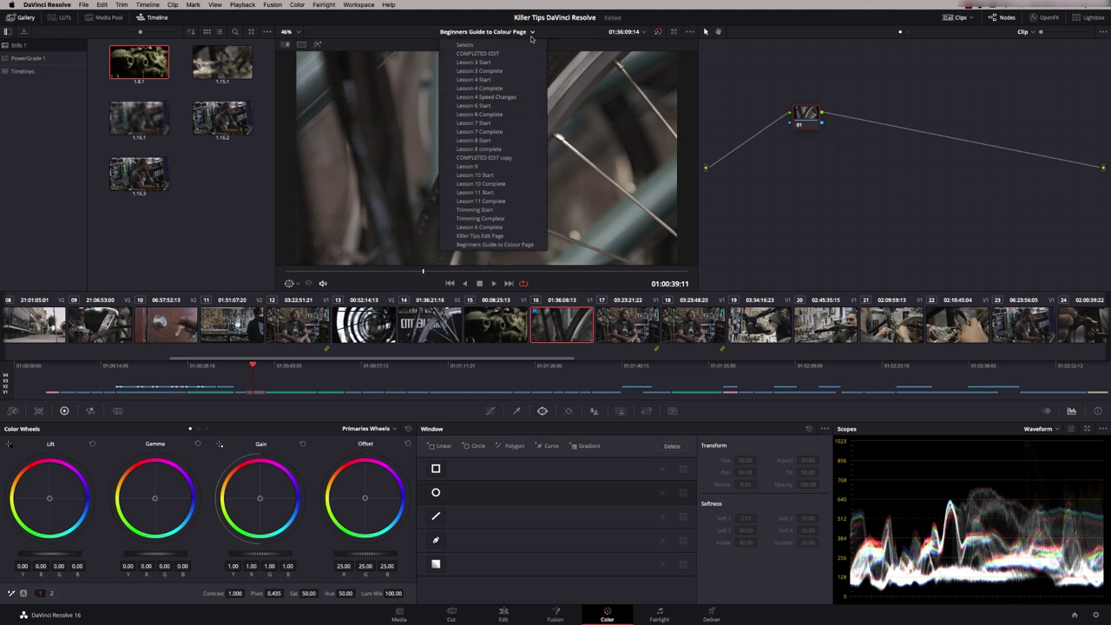
{"action": "left_click", "coordinate": [531, 35]}
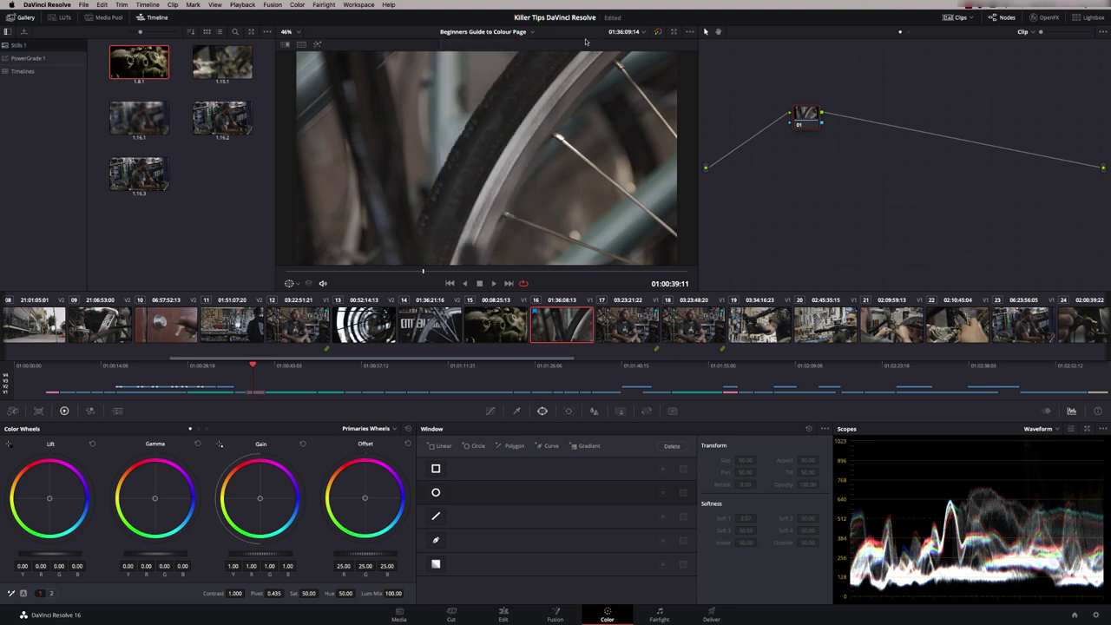
{"action": "left_click", "coordinate": [494, 283]}
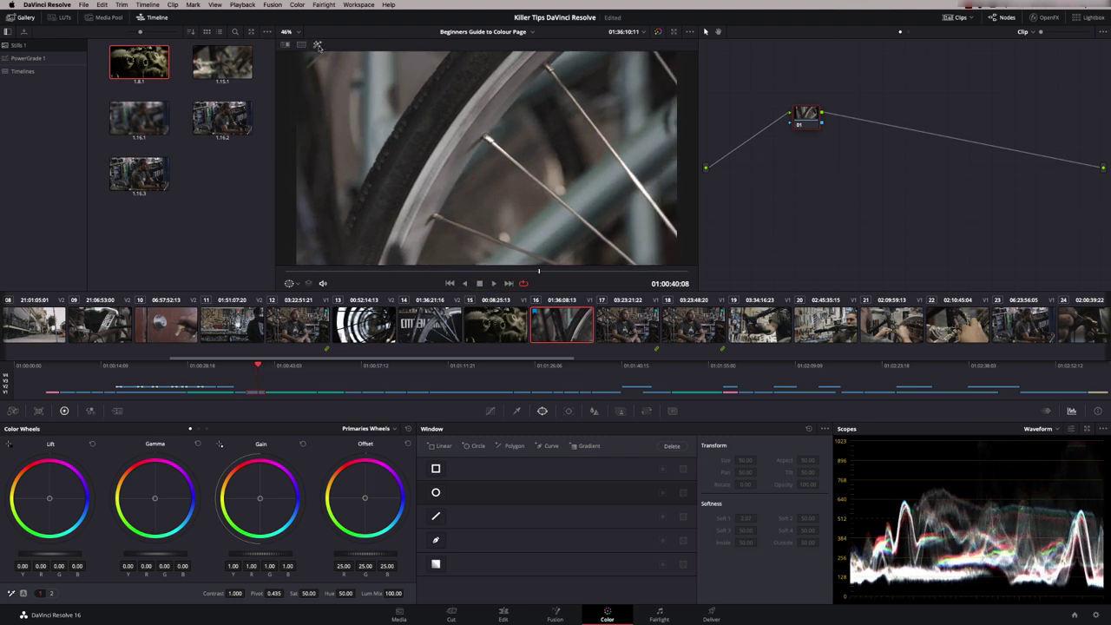
Compare the wheel clip with the gears still in a split wipe, then turn the comparison off.
{"action": "left_click", "coordinate": [285, 45]}
{"action": "double_click", "coordinate": [137, 66]}
{"action": "mouse_move", "coordinate": [486, 193]}
{"action": "left_mouse_down"}
{"action": "mouse_move", "coordinate": [368, 195]}
{"action": "mouse_move", "coordinate": [558, 220]}
{"action": "mouse_move", "coordinate": [408, 213]}
{"action": "mouse_move", "coordinate": [529, 209]}
{"action": "left_mouse_up"}
{"action": "left_click", "coordinate": [284, 45]}
{"action": "left_click", "coordinate": [283, 46]}
{"action": "left_click", "coordinate": [284, 45]}
{"action": "left_click", "coordinate": [657, 33]}
{"action": "left_click", "coordinate": [657, 33]}
{"action": "left_click_drag", "start_coordinate": [164, 564], "coordinate": [143, 564]}
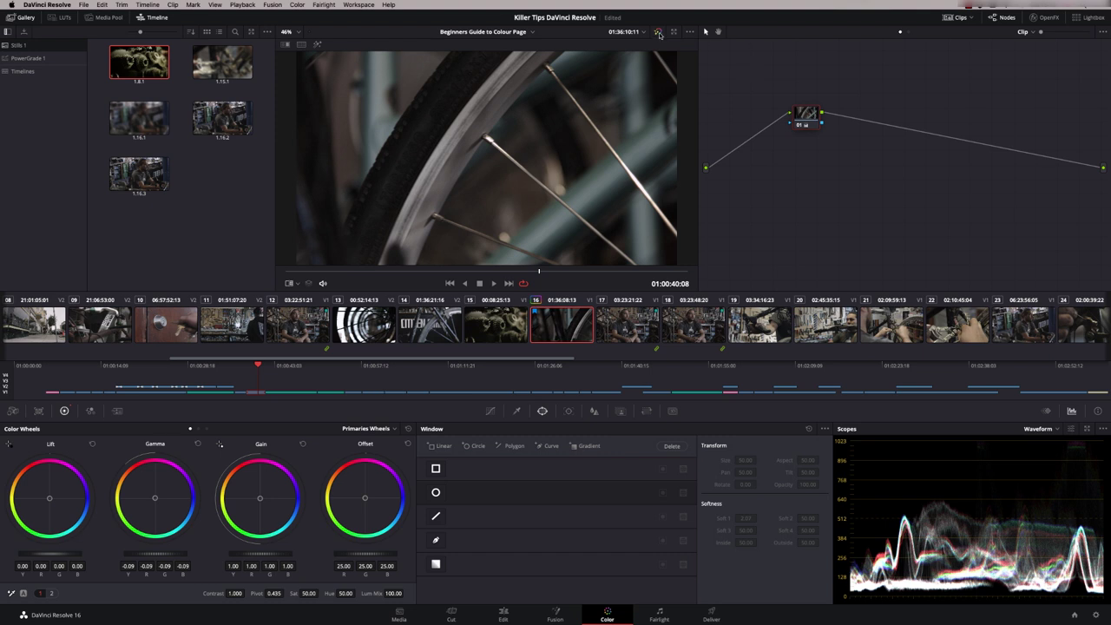
{"action": "left_click", "coordinate": [658, 33]}
{"action": "left_click", "coordinate": [658, 33]}
{"action": "left_click", "coordinate": [657, 33]}
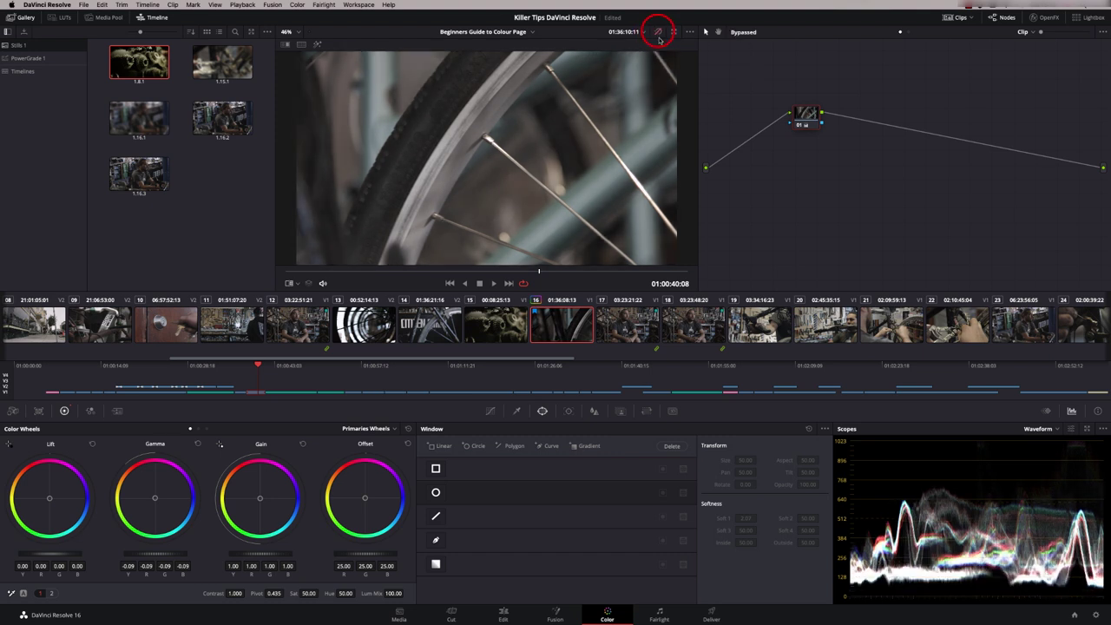
{"action": "left_click", "coordinate": [658, 32]}
{"action": "left_click", "coordinate": [716, 243]}
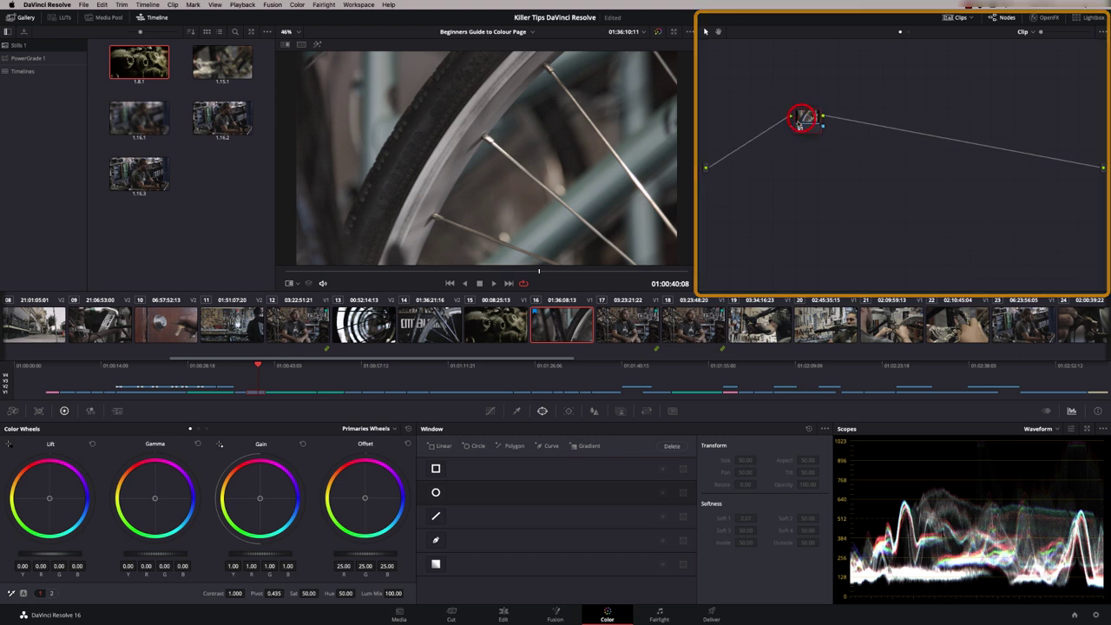
Move node 01 down and left, then toggle the node graph and clip thumbnails off and on.
{"action": "left_click_drag", "start_coordinate": [806, 122], "coordinate": [799, 131]}
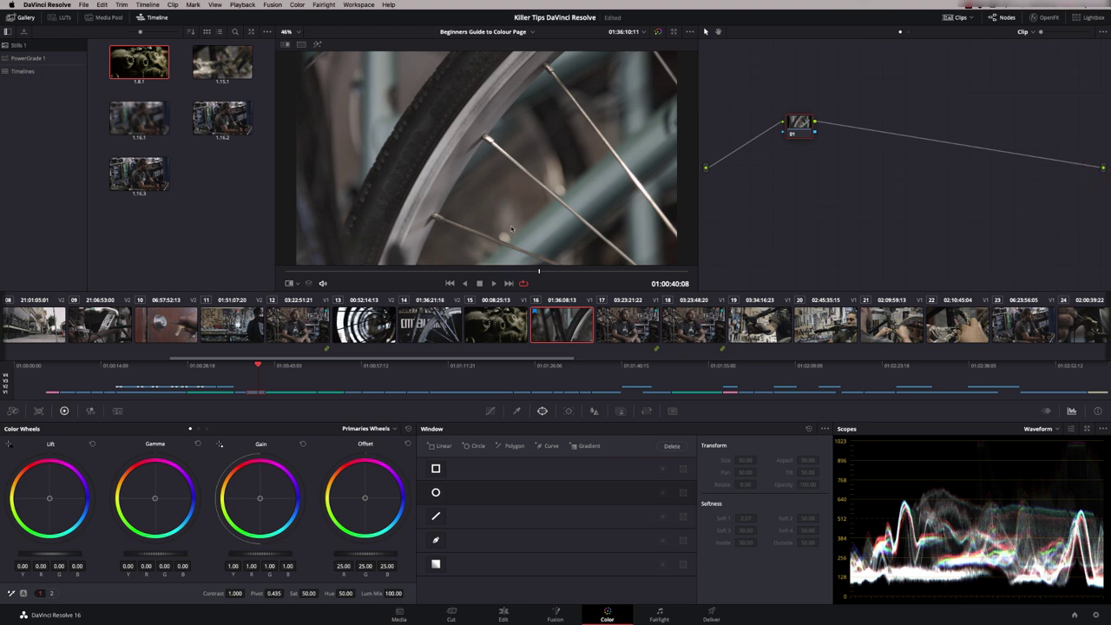
{"action": "left_click_drag", "start_coordinate": [799, 140], "coordinate": [781, 151]}
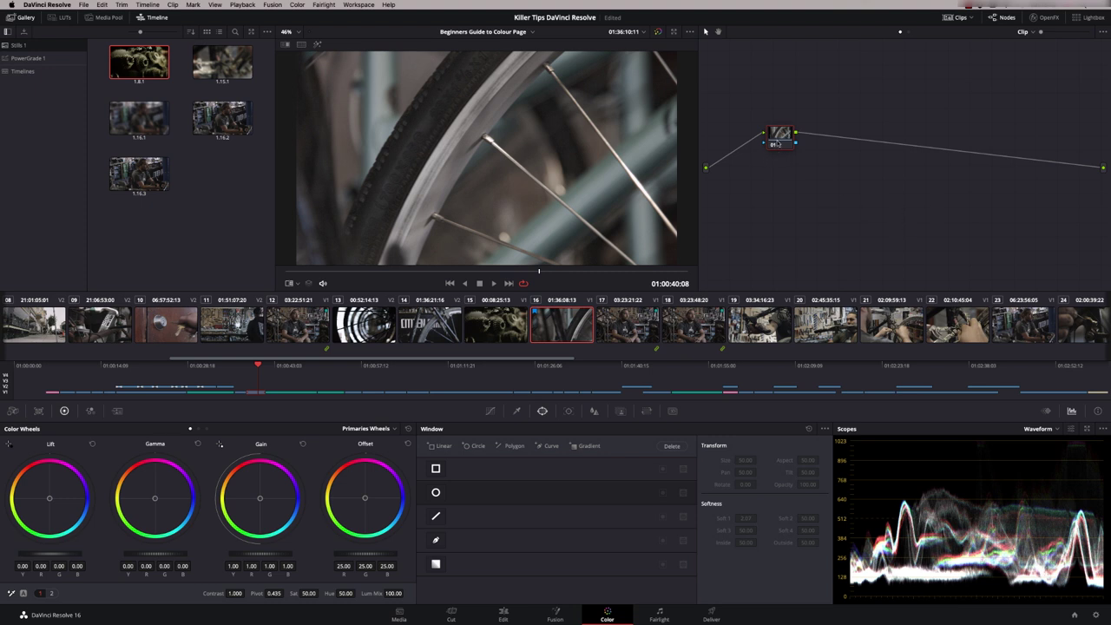
{"action": "left_click", "coordinate": [1003, 19]}
{"action": "left_click", "coordinate": [1003, 19]}
{"action": "left_click", "coordinate": [958, 17]}
{"action": "left_click", "coordinate": [956, 18]}
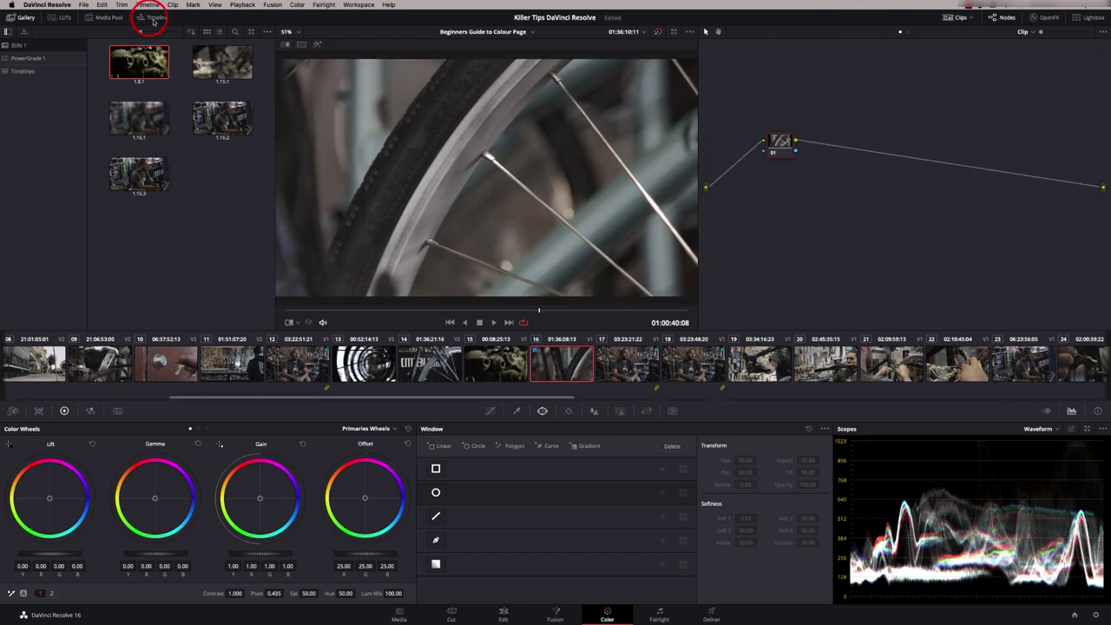
{"action": "left_click", "coordinate": [104, 17]}
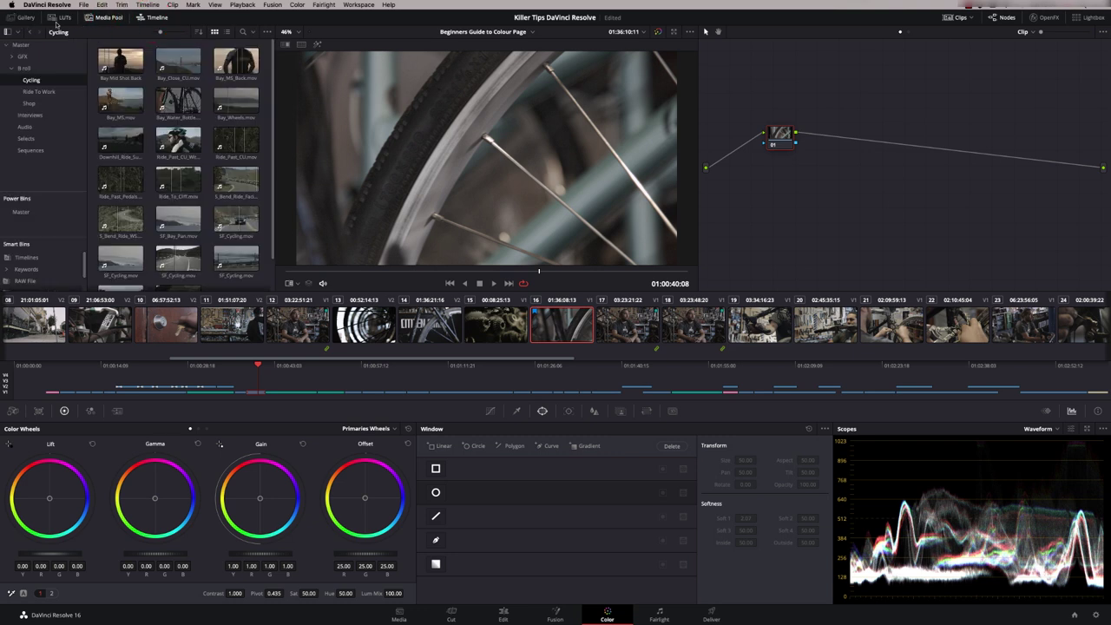
{"action": "left_click", "coordinate": [21, 17]}
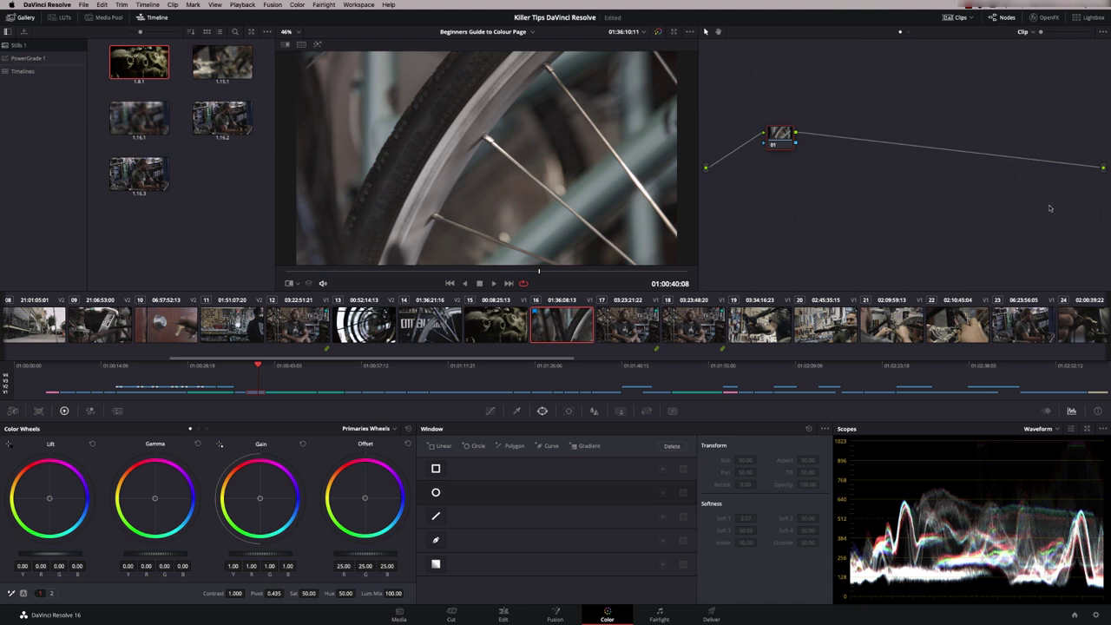
{"action": "left_click", "coordinate": [1049, 17]}
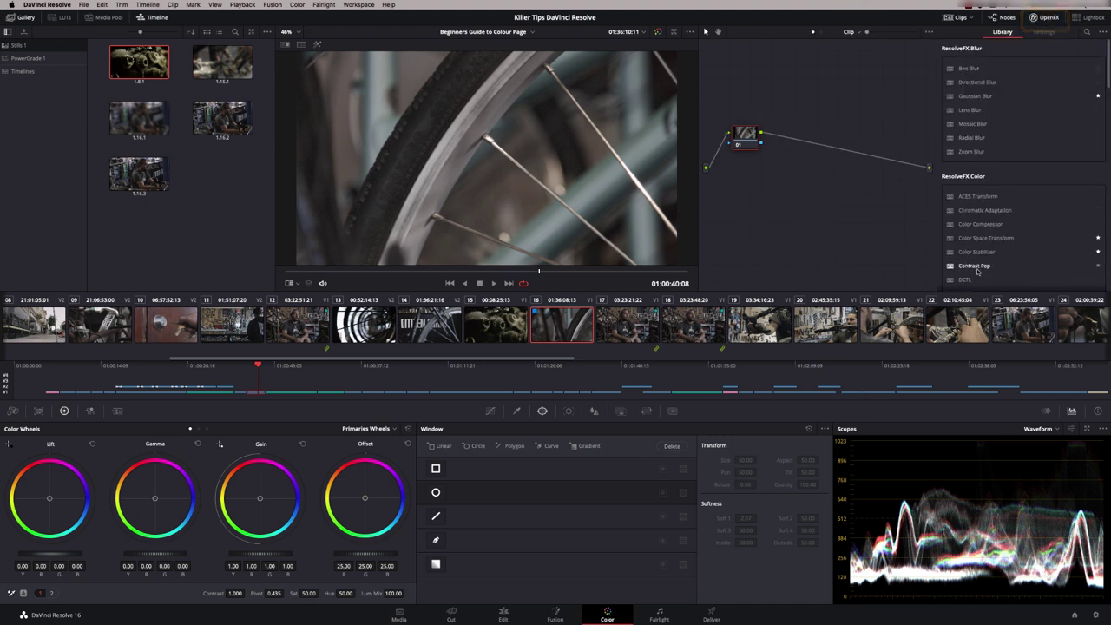
{"action": "mouse_move", "coordinate": [1106, 75]}
{"action": "left_mouse_down"}
{"action": "mouse_move", "coordinate": [1104, 106]}
{"action": "mouse_move", "coordinate": [1106, 69]}
{"action": "left_mouse_up"}
{"action": "left_click", "coordinate": [1039, 18]}
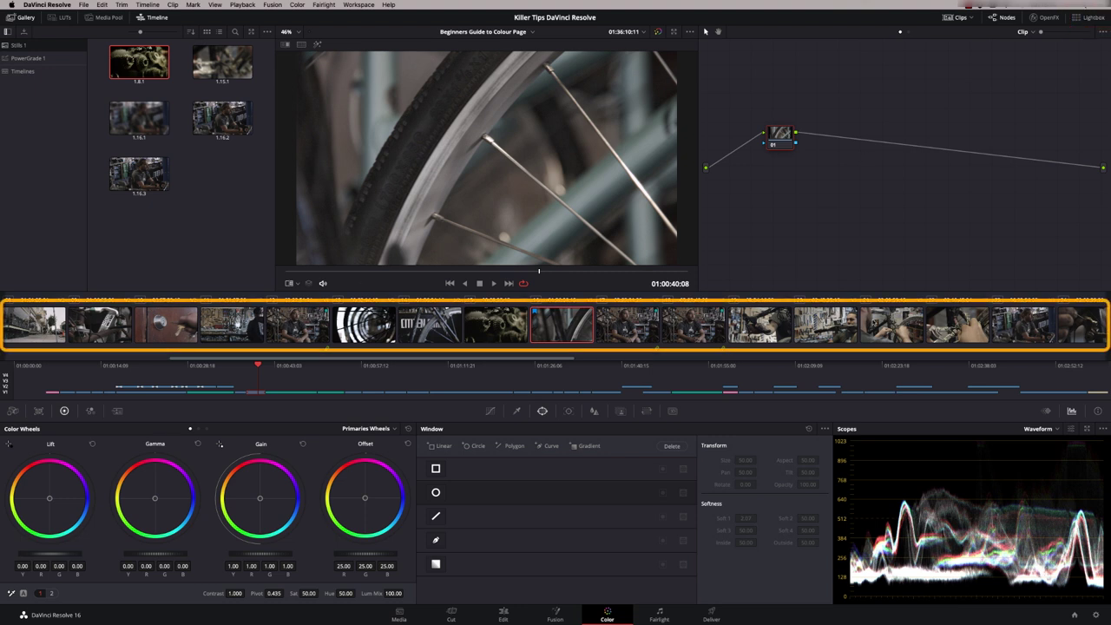
{"action": "left_click", "coordinate": [1086, 16]}
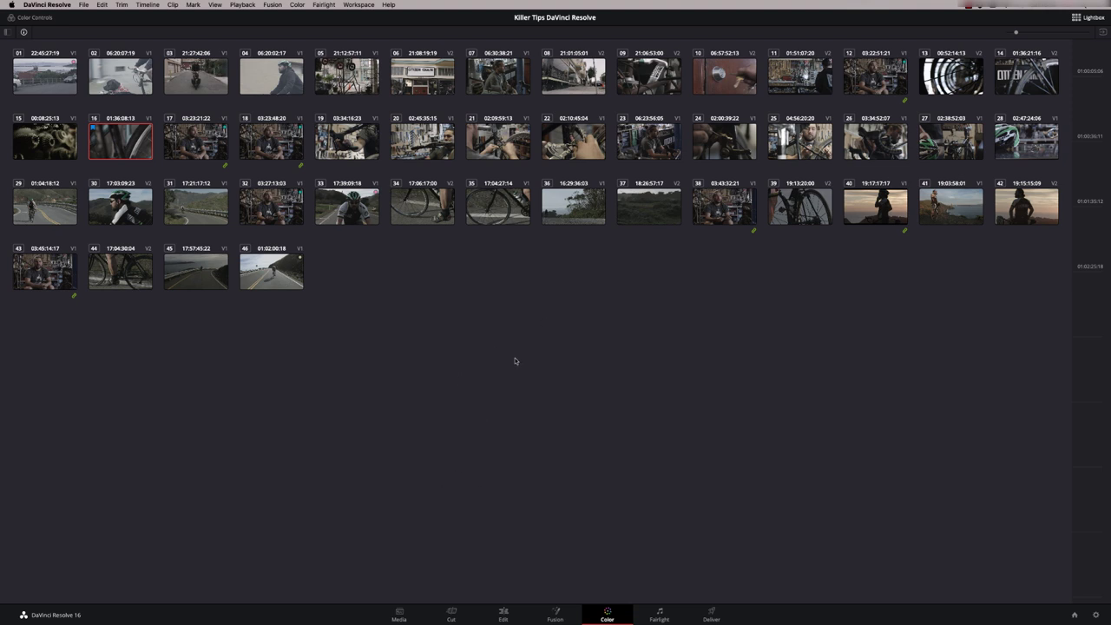
{"action": "left_click", "coordinate": [1087, 17]}
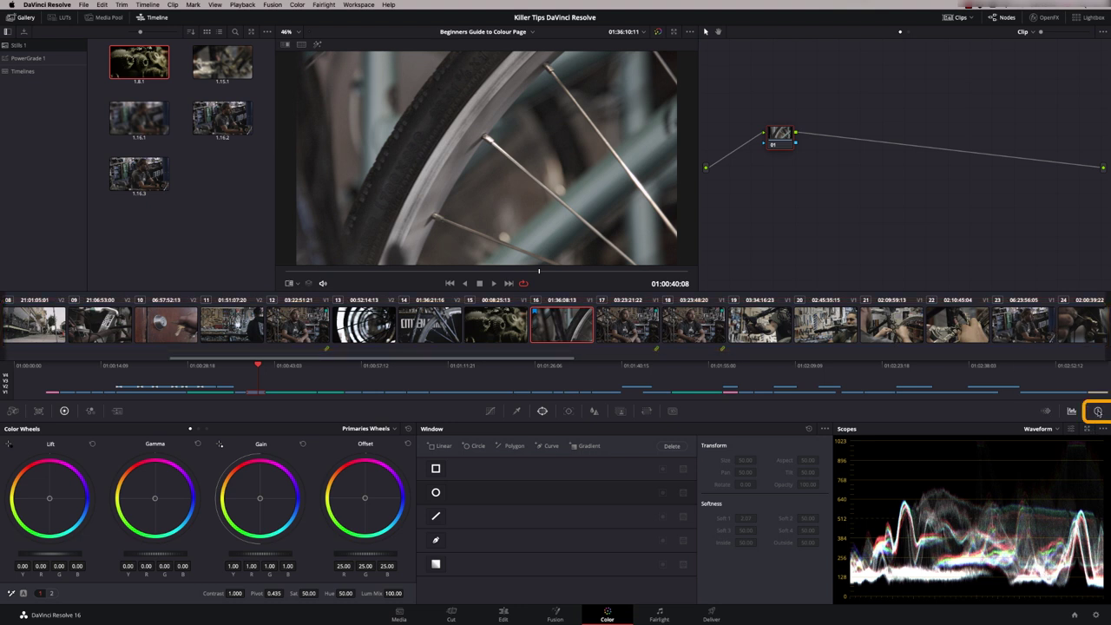
Check the Info palette, switch the scope to Vectorscope and back to Waveform, then open Keyframes.
{"action": "left_click", "coordinate": [1098, 412]}
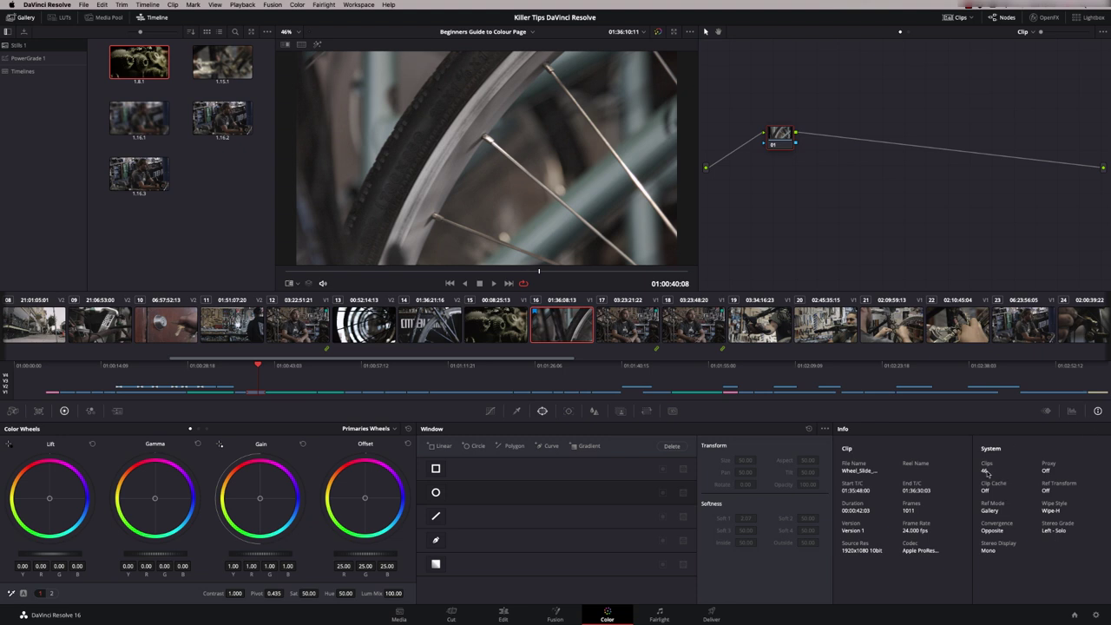
{"action": "left_click", "coordinate": [1072, 411]}
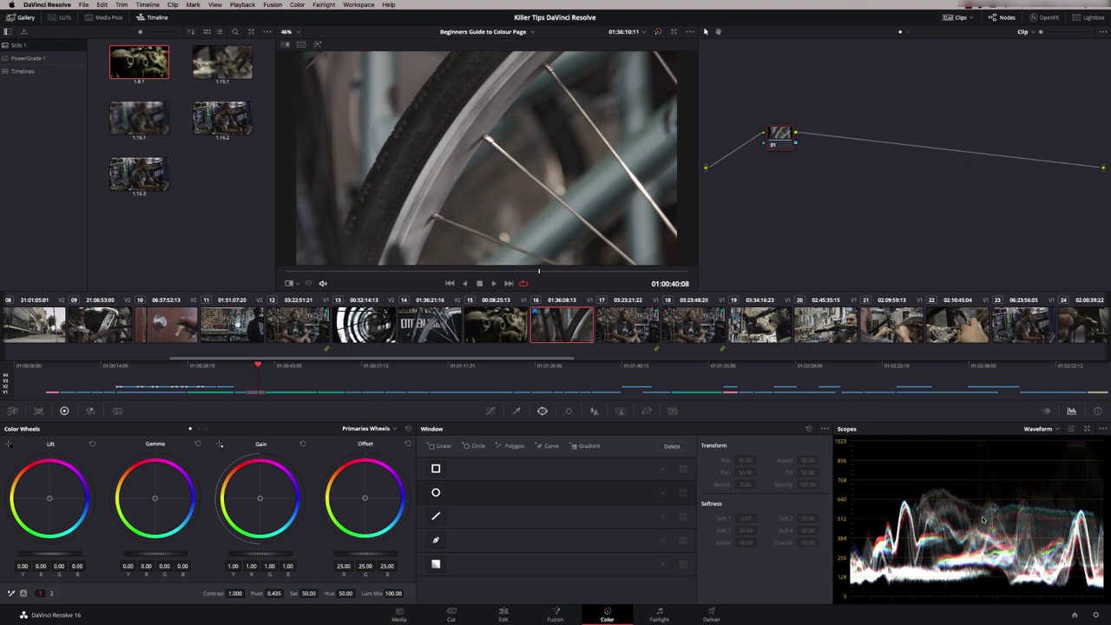
{"action": "left_click", "coordinate": [1053, 428]}
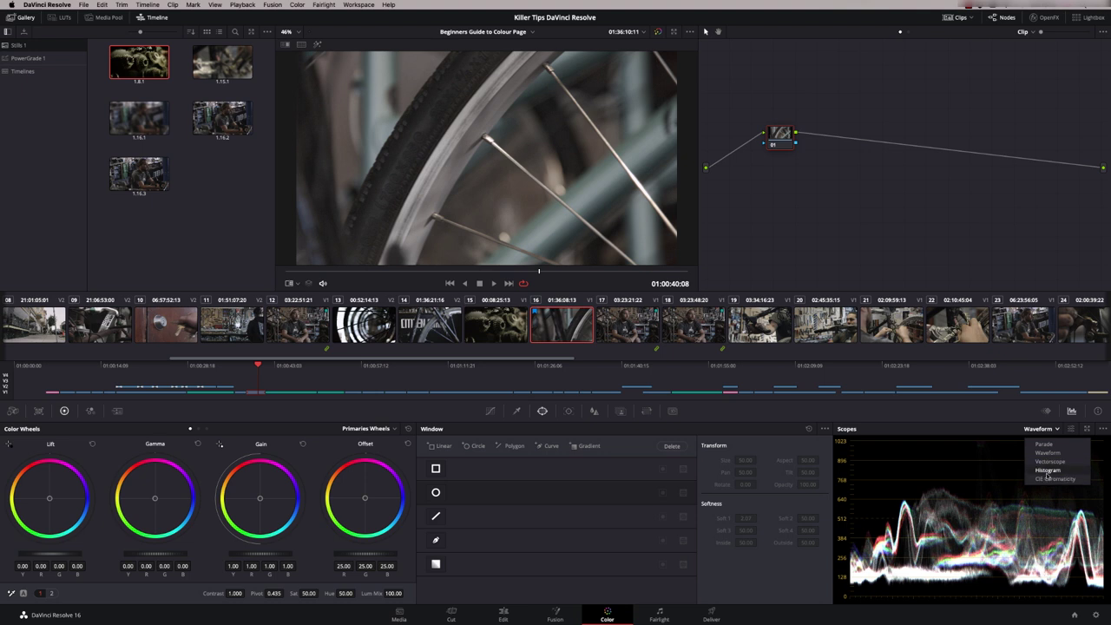
{"action": "left_click", "coordinate": [1049, 461]}
{"action": "left_click", "coordinate": [1045, 429]}
{"action": "left_click", "coordinate": [1043, 452]}
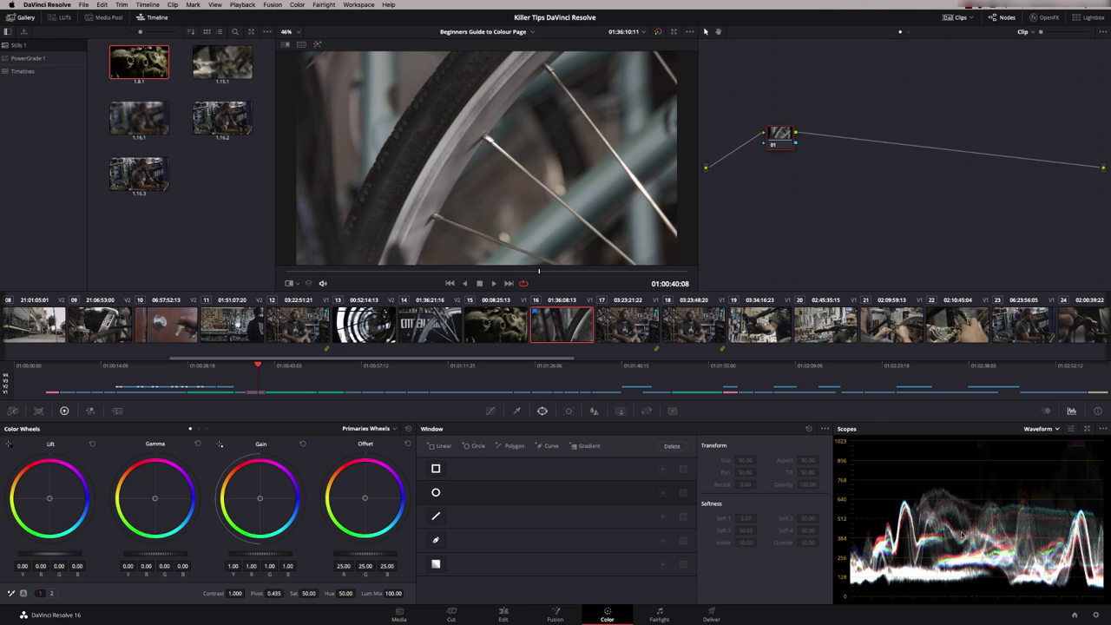
{"action": "left_click", "coordinate": [1047, 411]}
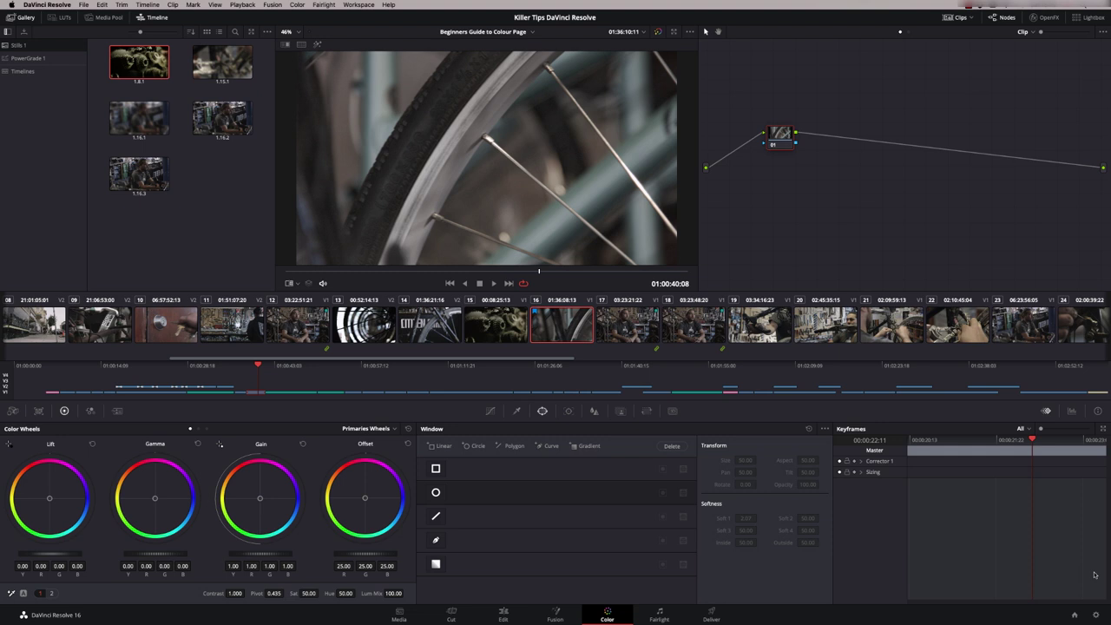
Scrub the wheel clip to 01:00:41:02 in the Keyframes editor and bring back the Waveform.
{"action": "left_click_drag", "start_coordinate": [918, 440], "coordinate": [1091, 443]}
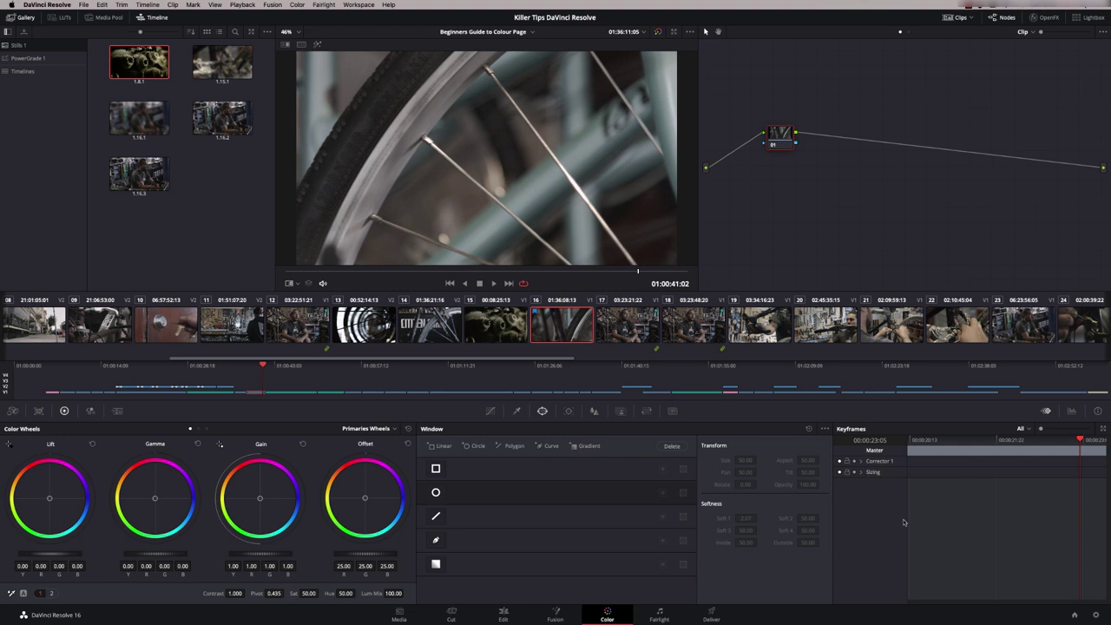
{"action": "left_click", "coordinate": [1071, 410]}
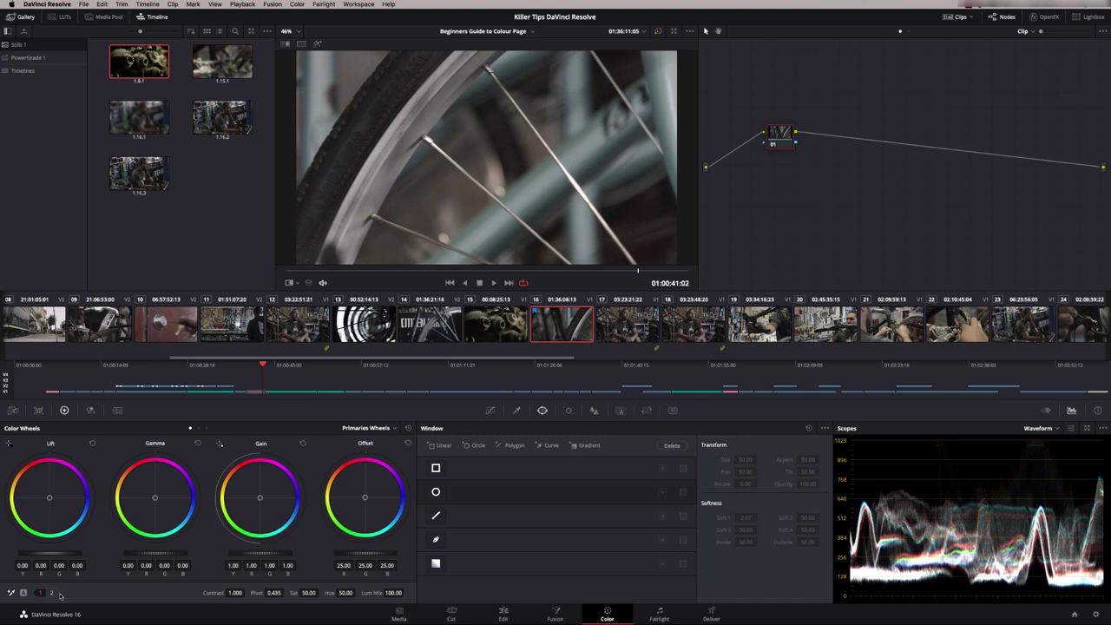
Raise saturation to 64.40, reset it to default, then push it to about 82.80.
{"action": "left_click_drag", "start_coordinate": [308, 593], "coordinate": [329, 591]}
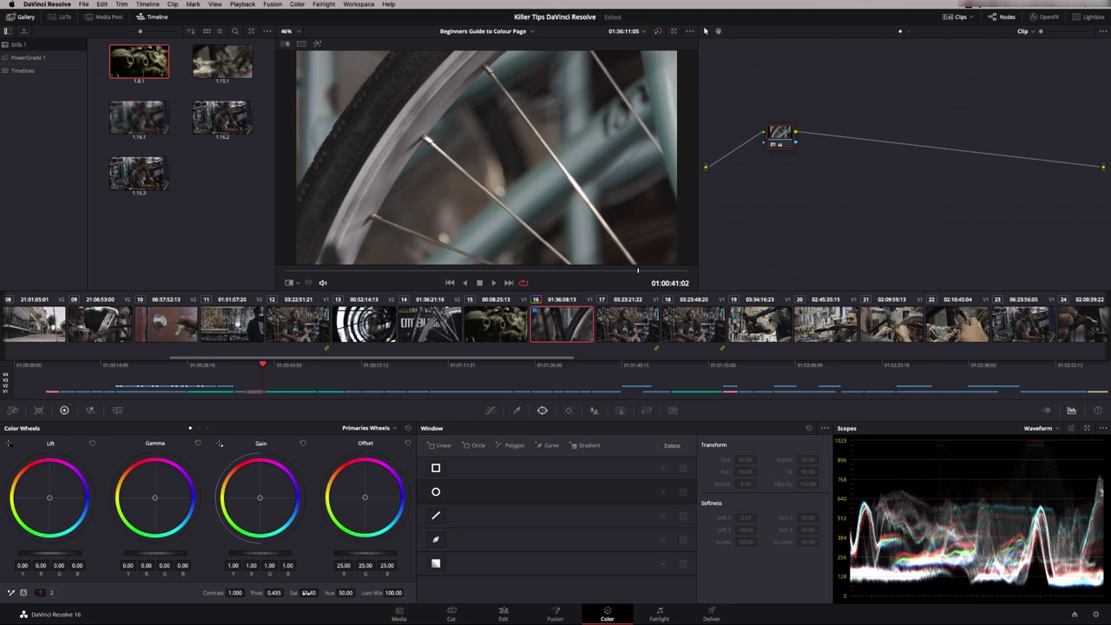
{"action": "left_click_drag", "start_coordinate": [308, 593], "coordinate": [327, 593]}
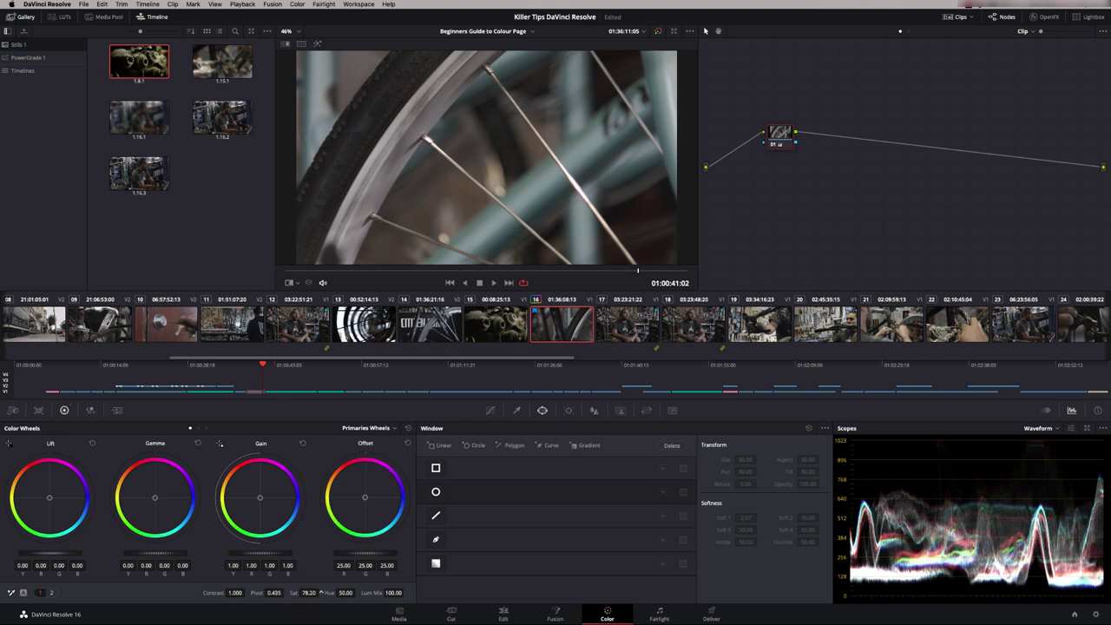
{"action": "double_click", "coordinate": [293, 593]}
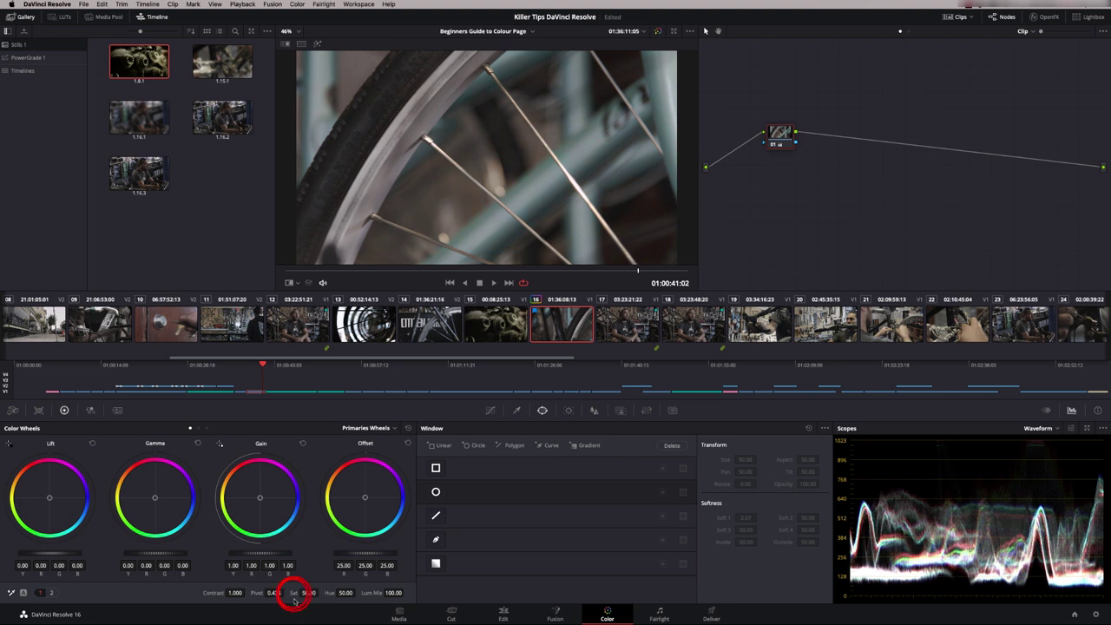
{"action": "left_click_drag", "start_coordinate": [305, 593], "coordinate": [322, 593]}
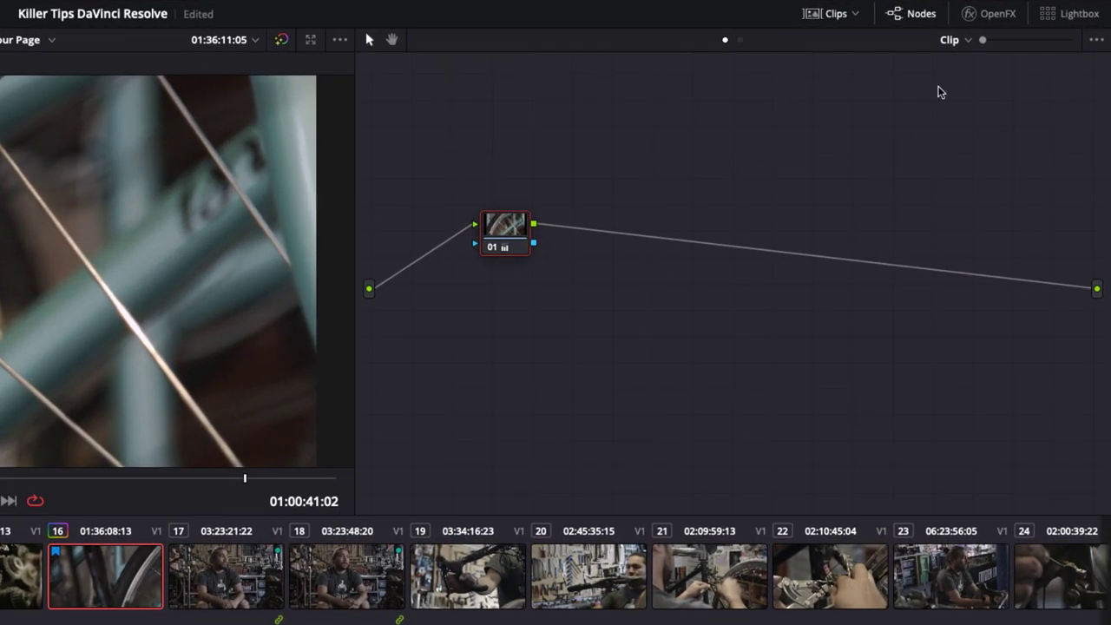
Zoom in on node 01, reset all primary corrections to default, and nudge the node up-right.
{"action": "left_click", "coordinate": [986, 41]}
{"action": "left_click_drag", "start_coordinate": [990, 44], "coordinate": [1002, 41]}
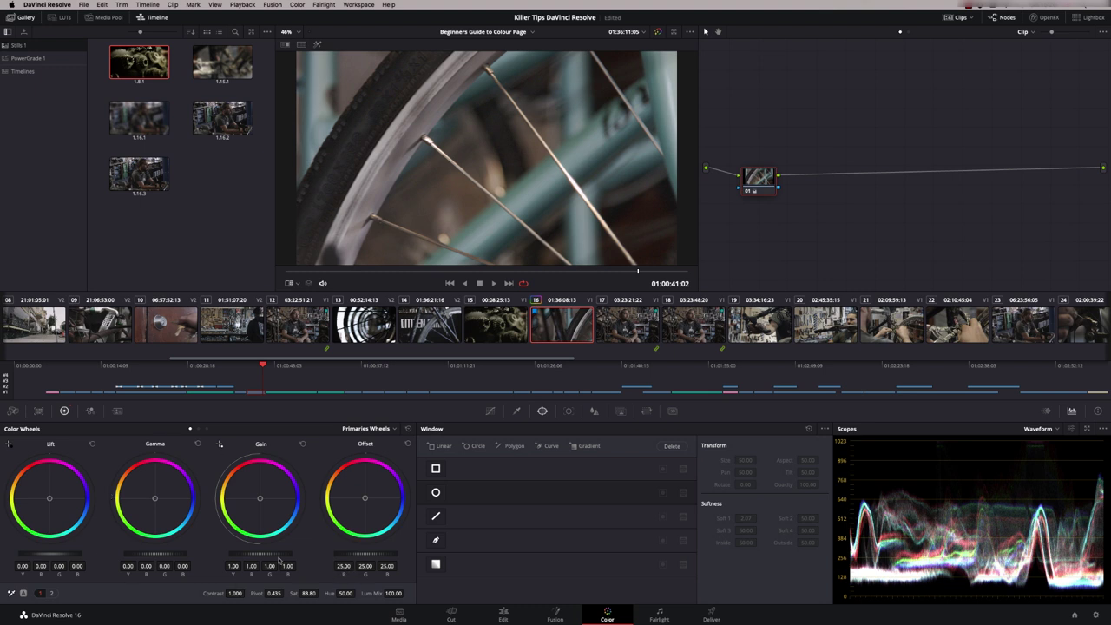
{"action": "scroll", "coordinate": [279, 560], "scroll_direction": "down", "scroll_amount": 4}
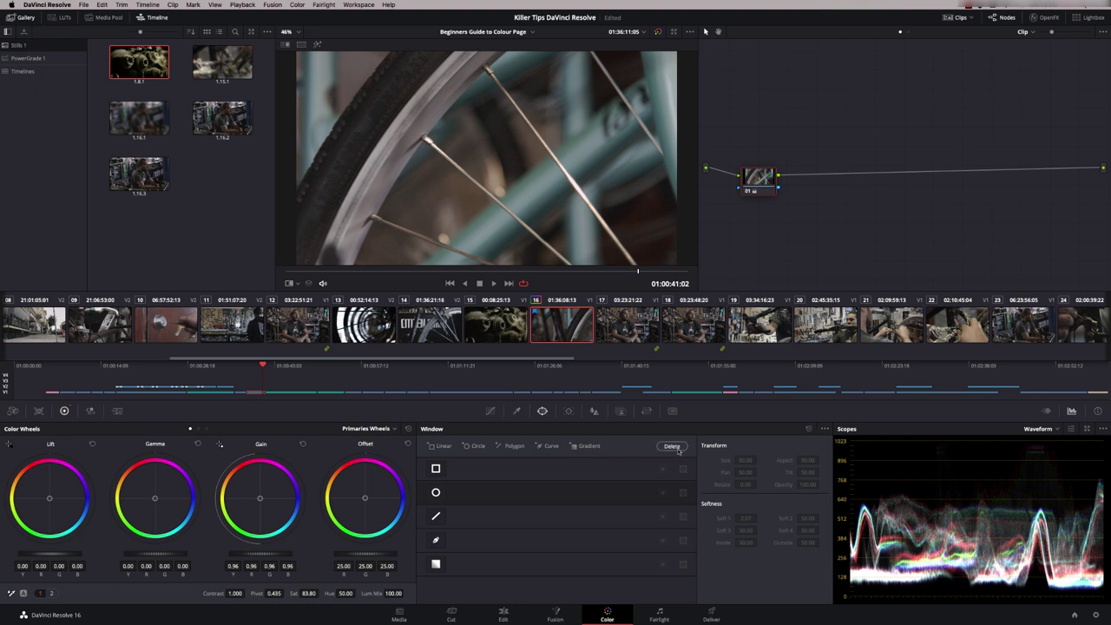
{"action": "left_click", "coordinate": [407, 429]}
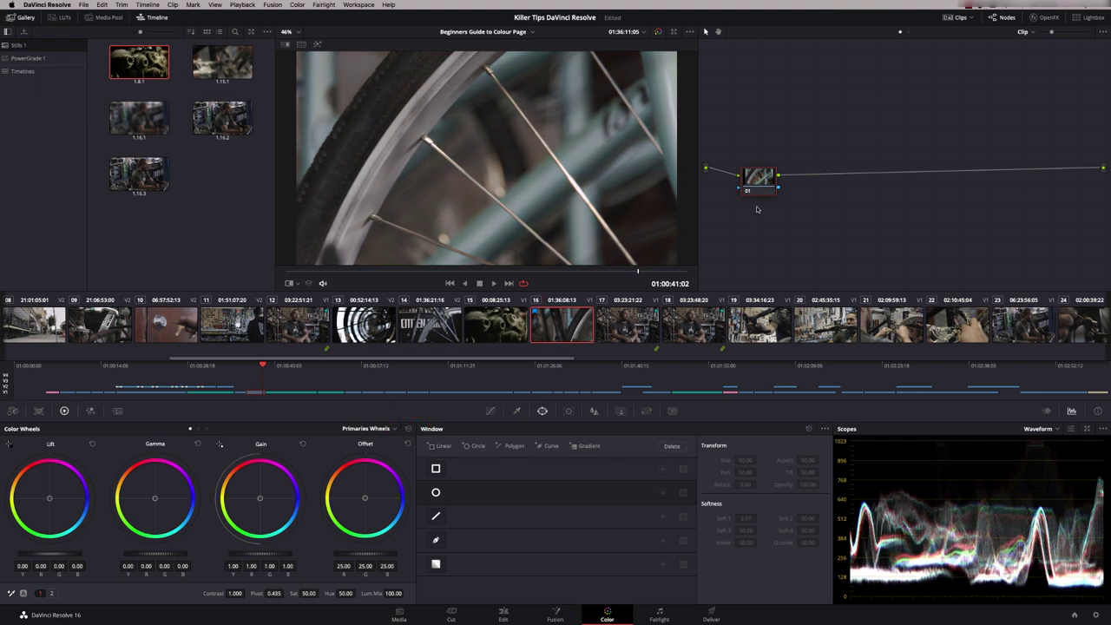
{"action": "left_click_drag", "start_coordinate": [746, 187], "coordinate": [750, 178]}
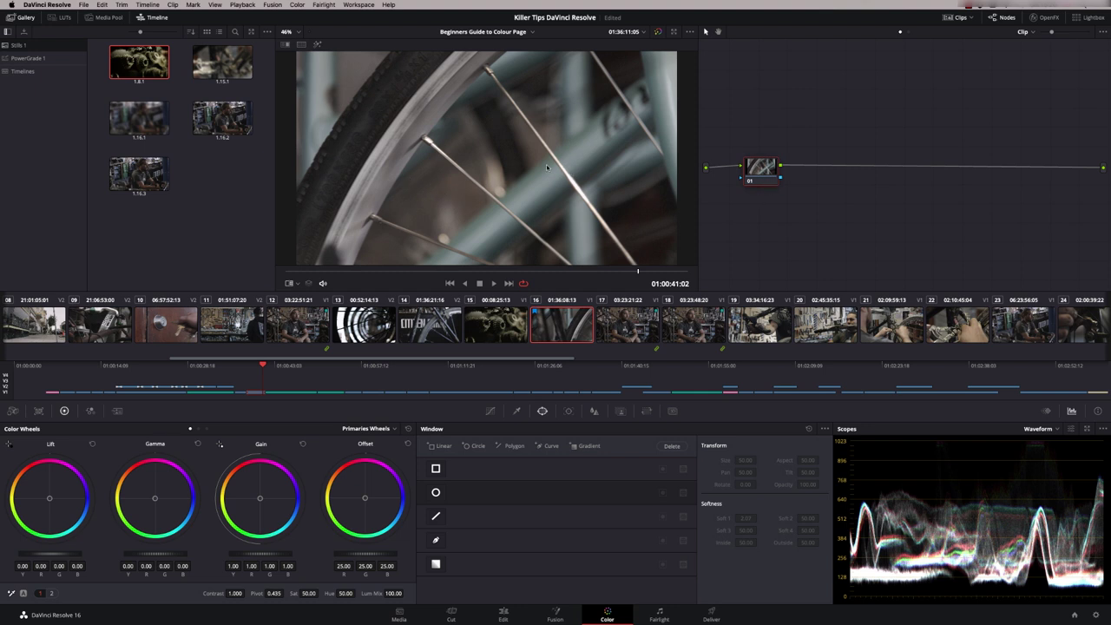
Nudge node 01 slightly right and load clip 32, the man in the workshop.
{"action": "left_click_drag", "start_coordinate": [763, 174], "coordinate": [765, 173]}
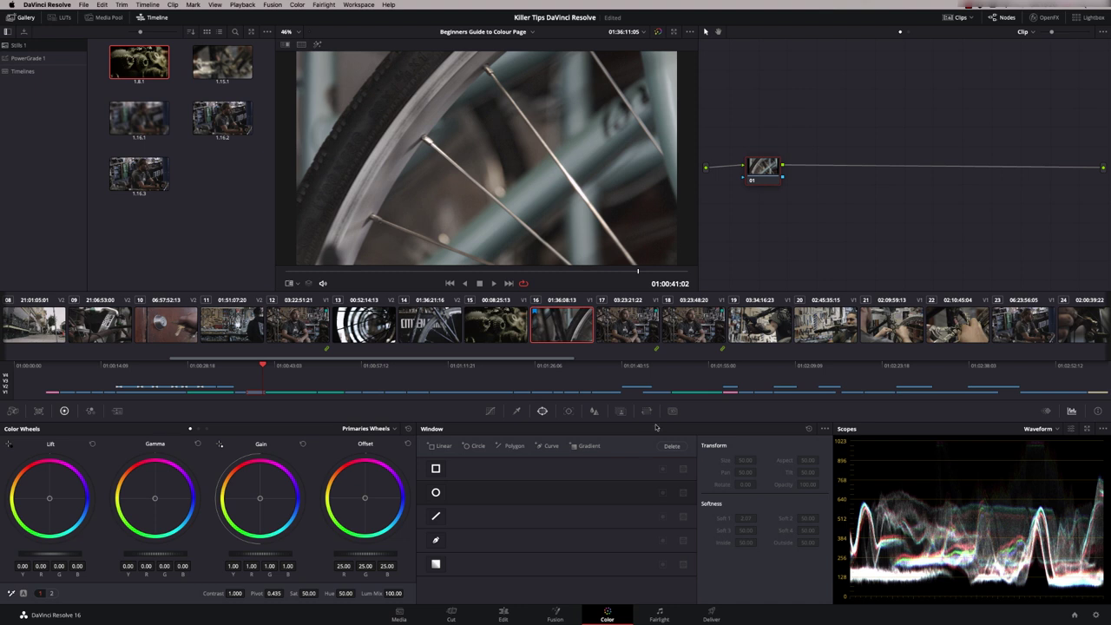
{"action": "scroll", "coordinate": [971, 329], "scroll_direction": "right", "scroll_amount": 5}
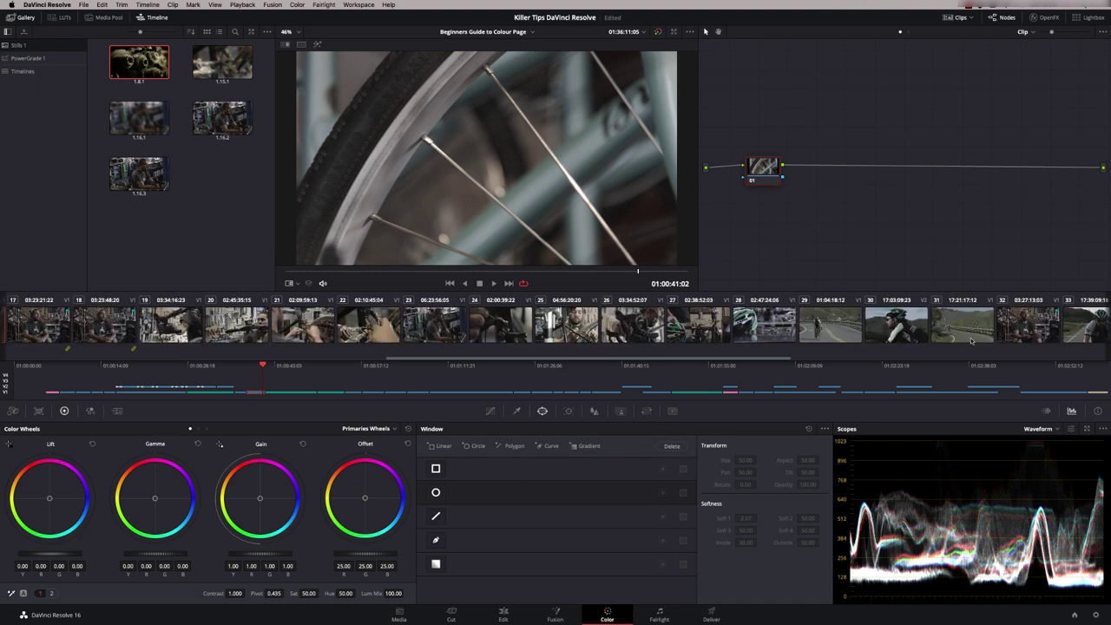
{"action": "left_click", "coordinate": [1028, 325]}
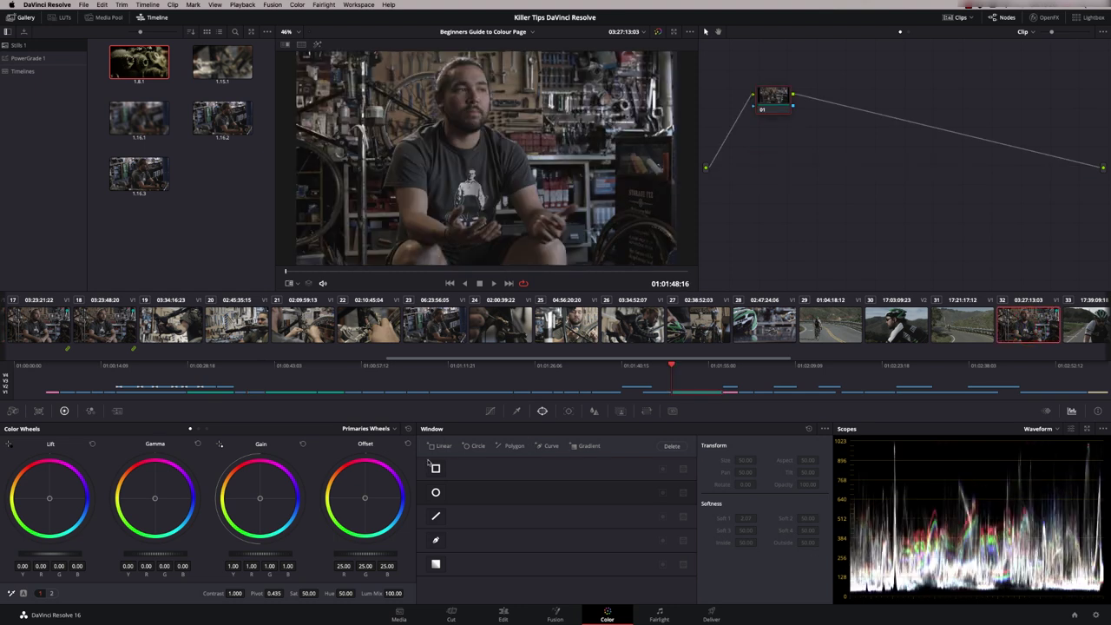
Load clip 01, the cyclist by the bay, scrub to about 01:00:06:09 and play it briefly.
{"action": "left_click_drag", "start_coordinate": [610, 357], "coordinate": [223, 358]}
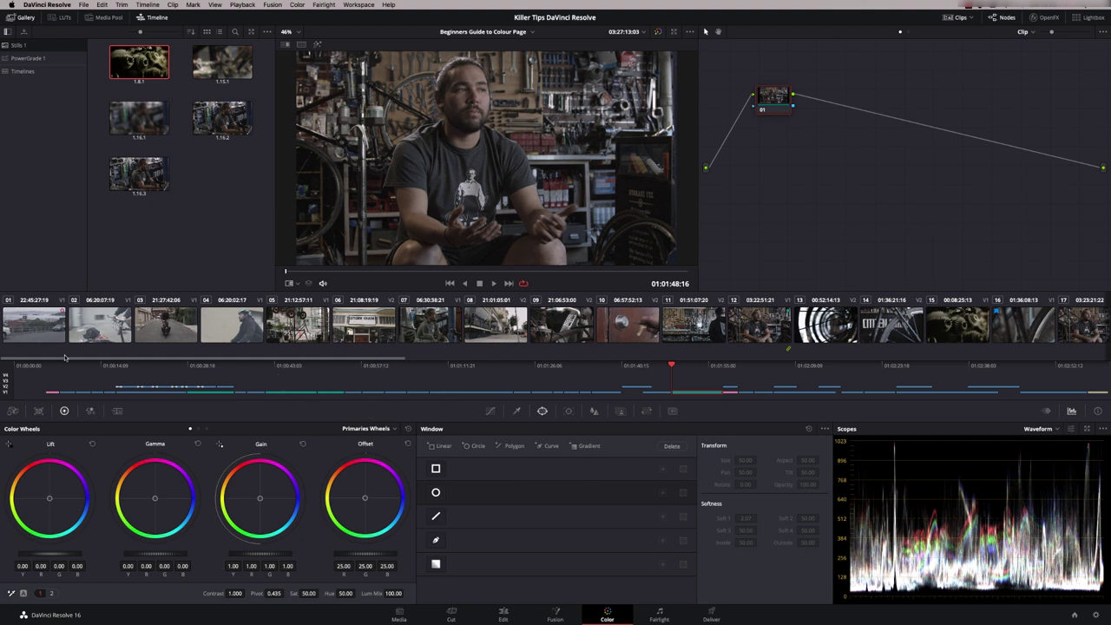
{"action": "left_click", "coordinate": [31, 326]}
{"action": "left_click_drag", "start_coordinate": [315, 268], "coordinate": [524, 280]}
{"action": "left_click", "coordinate": [492, 283]}
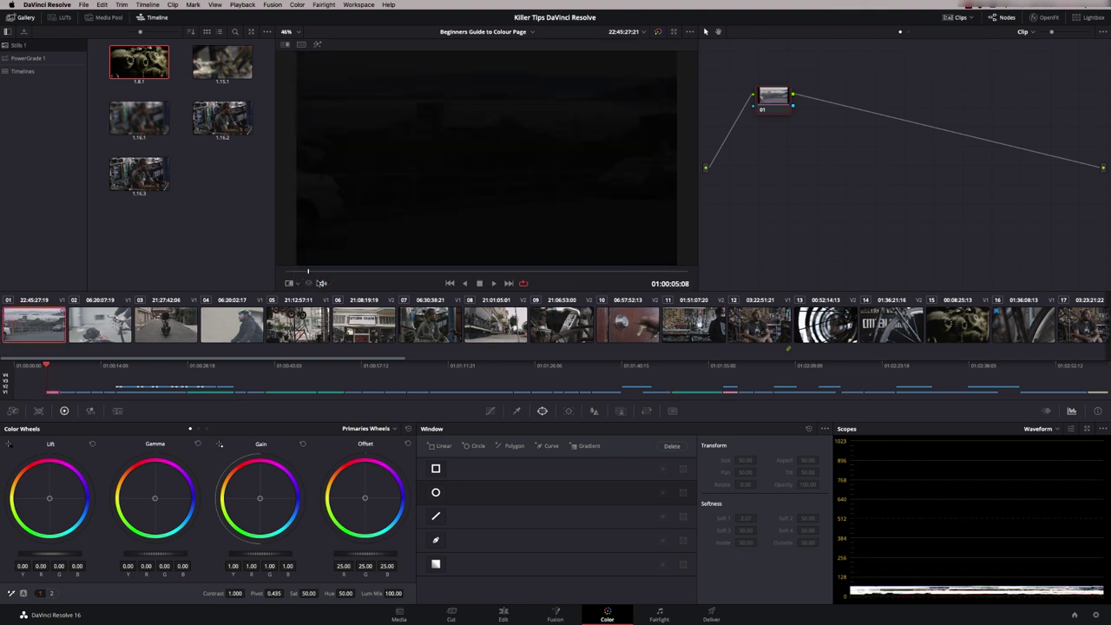
{"action": "left_click", "coordinate": [490, 283]}
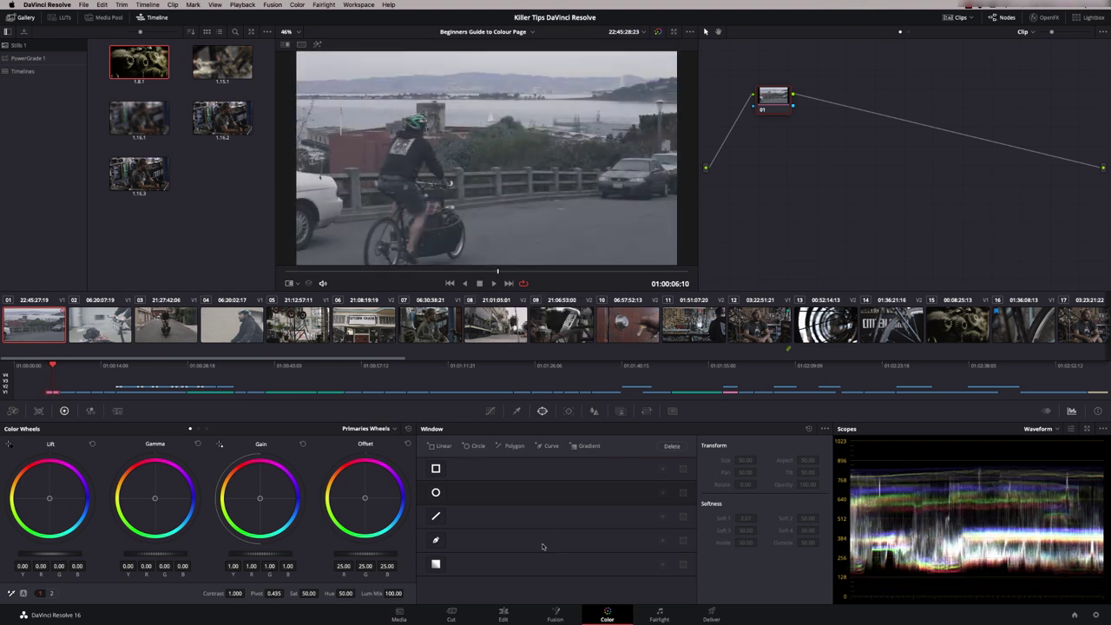
{"action": "left_click", "coordinate": [503, 611]}
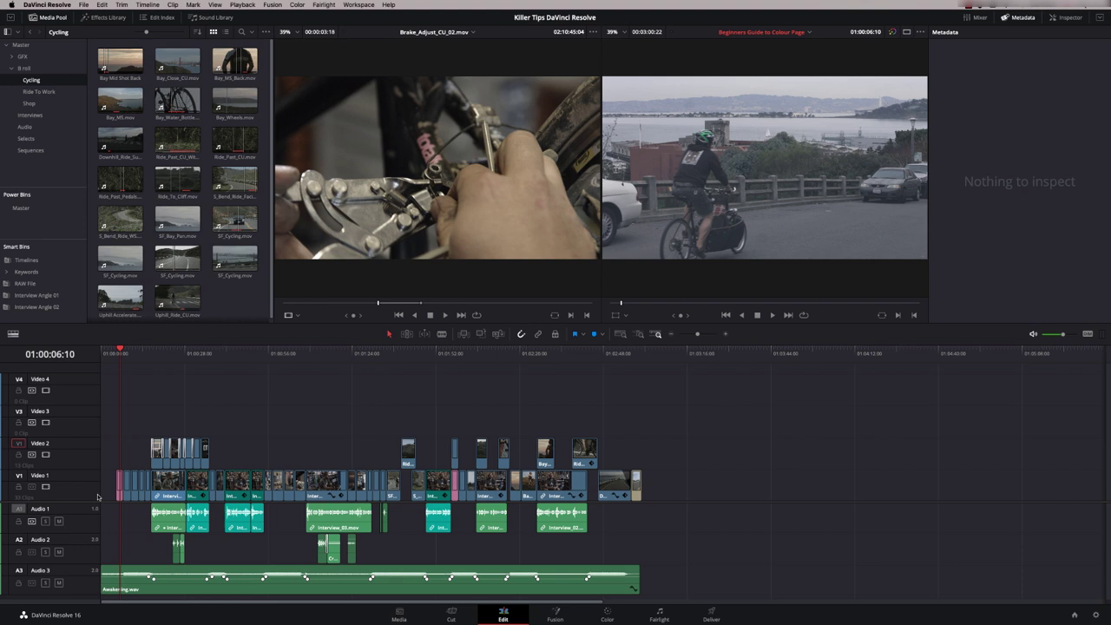
{"action": "left_click", "coordinate": [116, 350]}
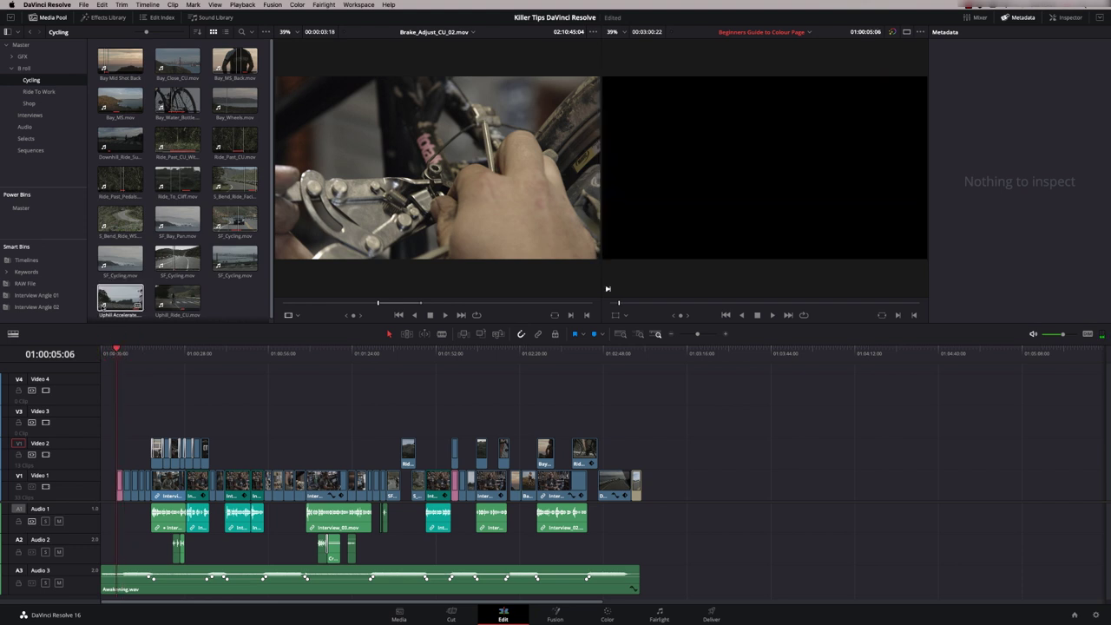
{"action": "key", "text": "super+equal"}
{"action": "key", "text": "super+equal"}
{"action": "key", "text": "super+equal"}
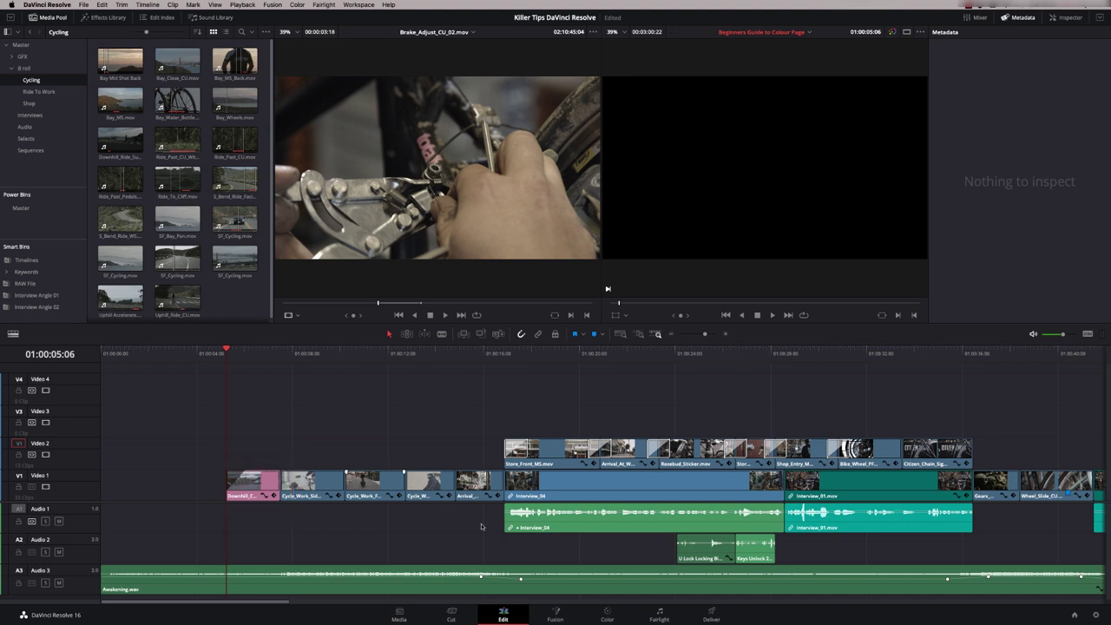
{"action": "left_click", "coordinate": [607, 615]}
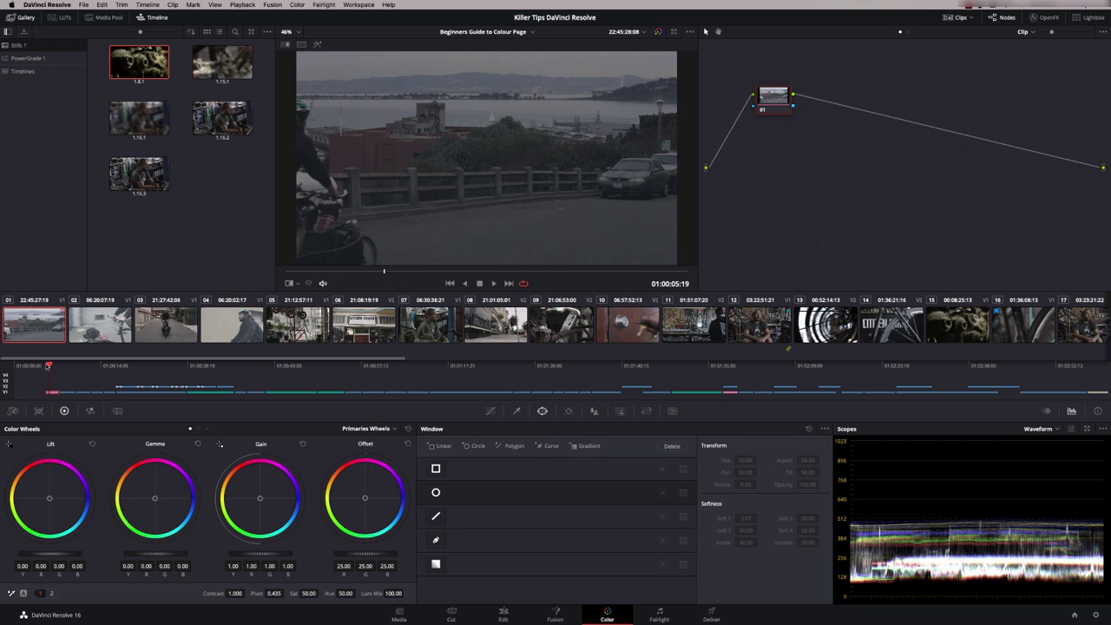
Load clip 02, the dog on the bicycle, scrub through it and park at 01:00:08:20.
{"action": "left_click", "coordinate": [94, 338]}
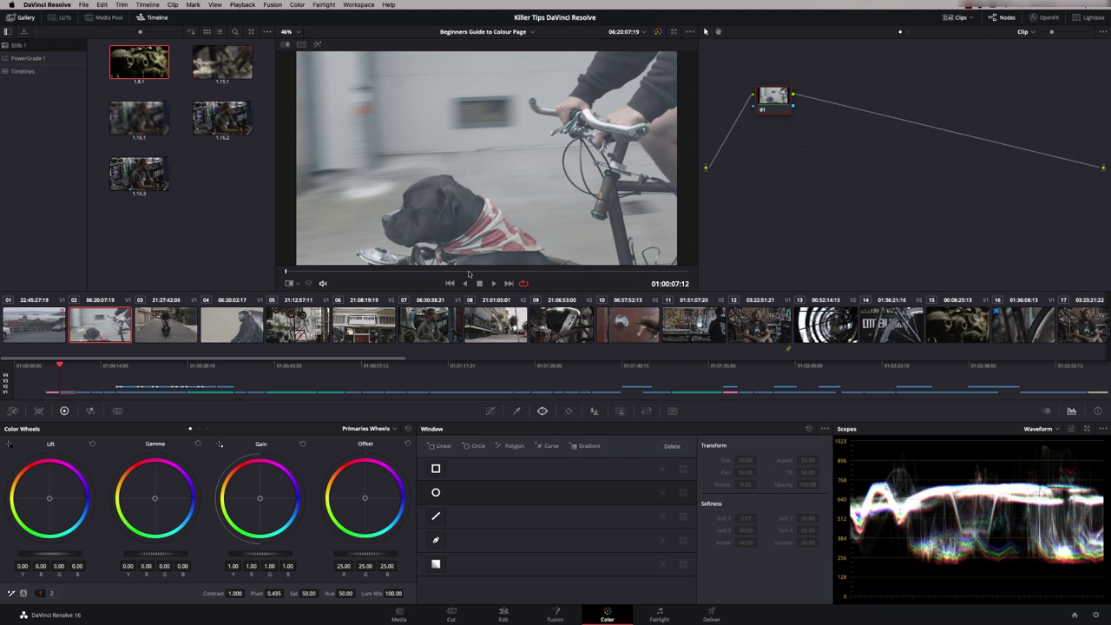
{"action": "left_click_drag", "start_coordinate": [371, 273], "coordinate": [581, 244]}
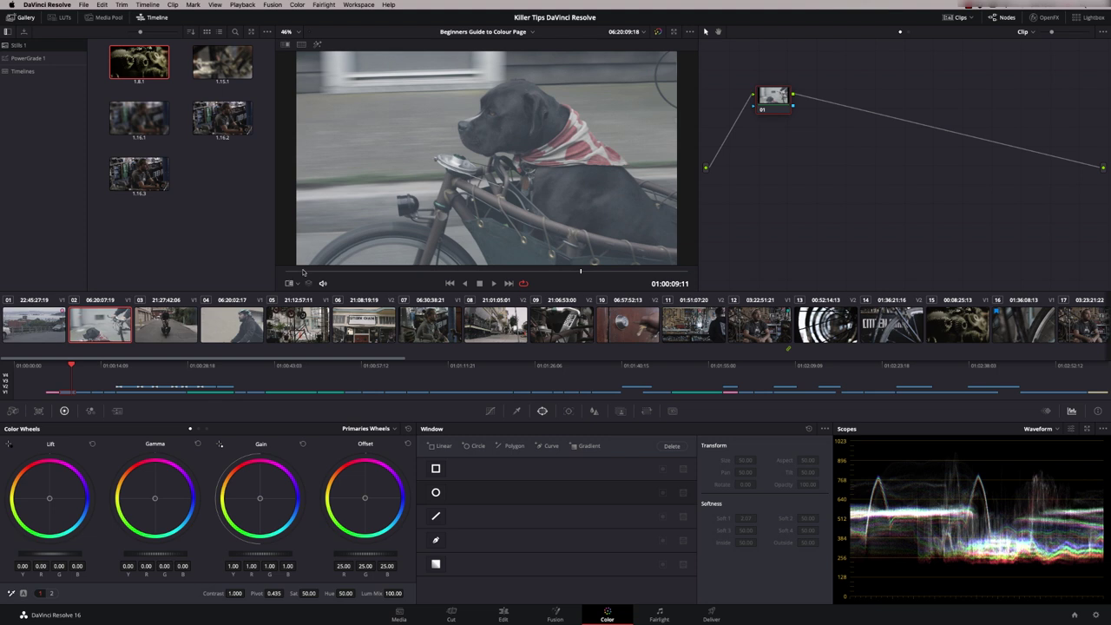
{"action": "left_click_drag", "start_coordinate": [548, 271], "coordinate": [411, 271]}
{"action": "key", "text": "space"}
{"action": "left_click", "coordinate": [479, 283]}
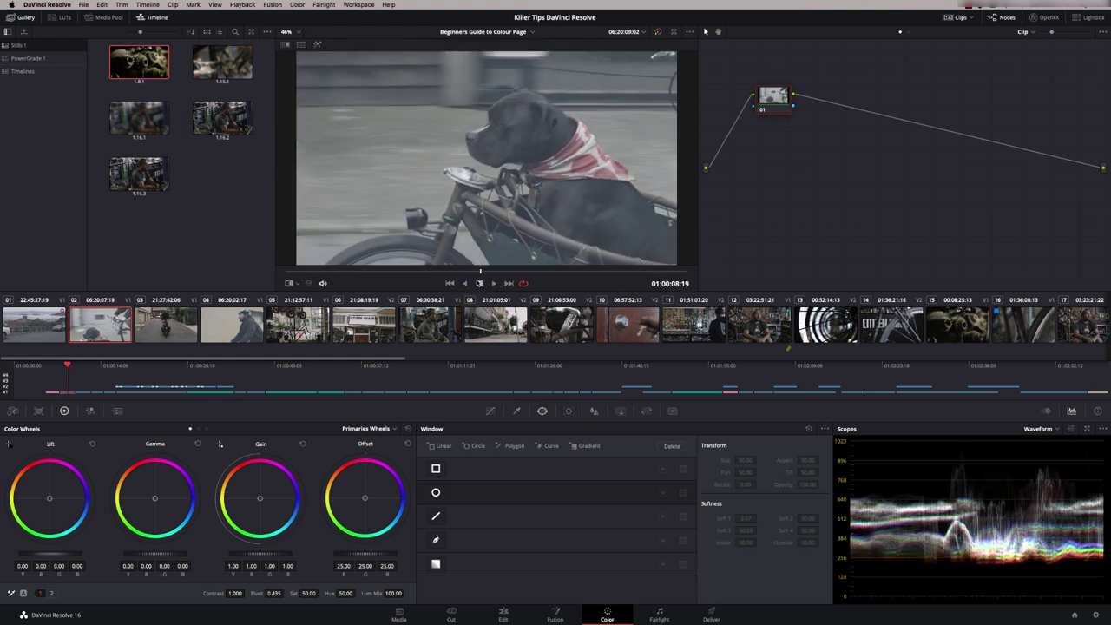
{"action": "left_click", "coordinate": [480, 272]}
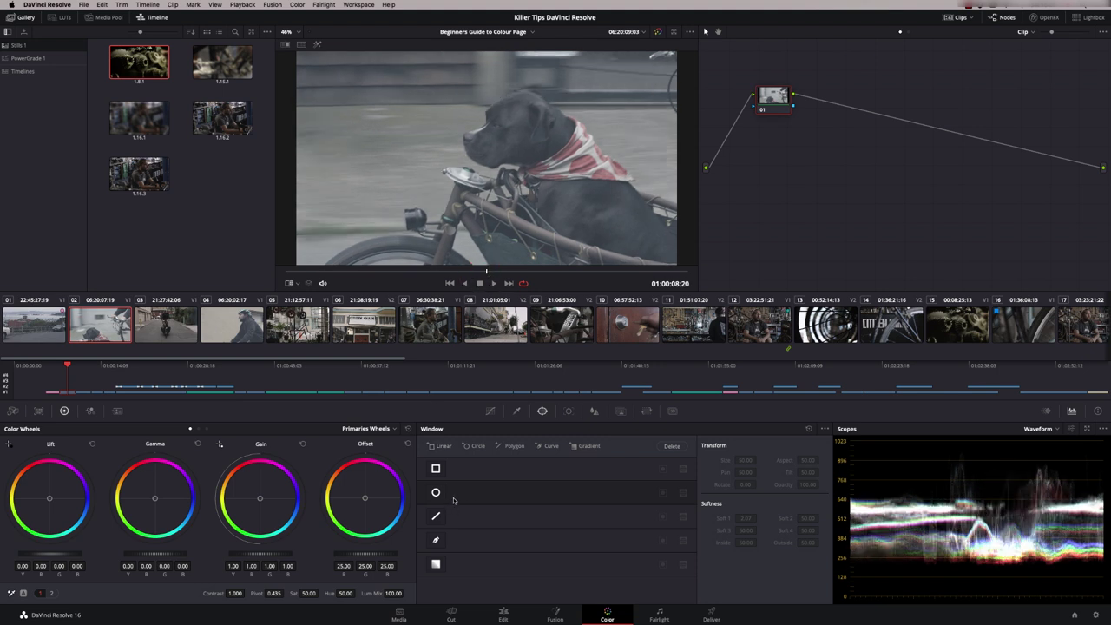
{"action": "left_click", "coordinate": [390, 429]}
{"action": "left_click", "coordinate": [372, 450]}
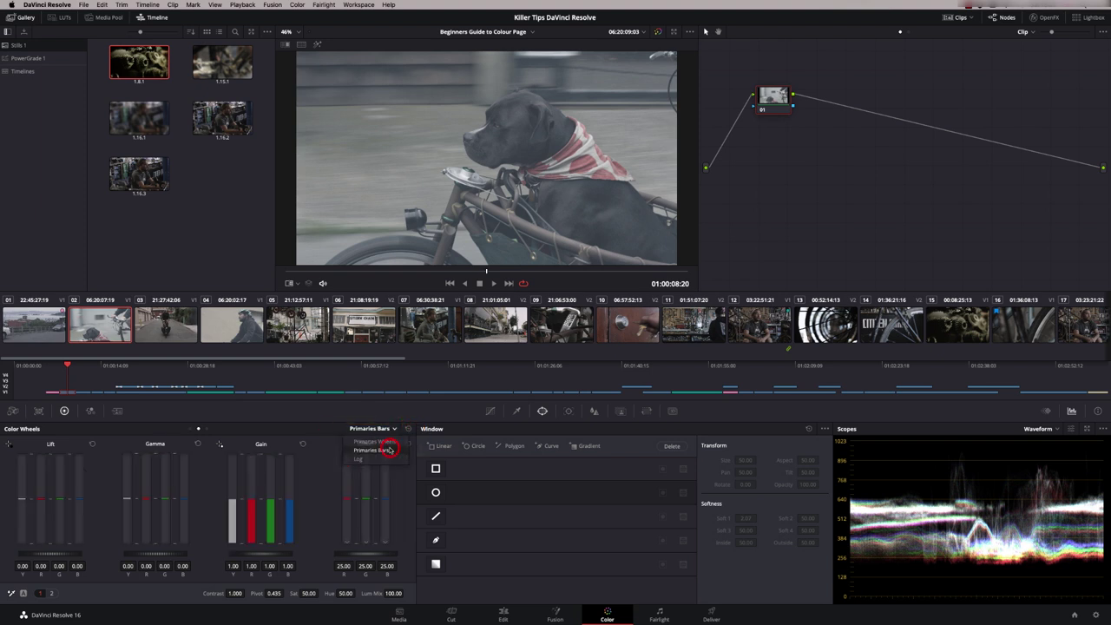
{"action": "left_click", "coordinate": [393, 429]}
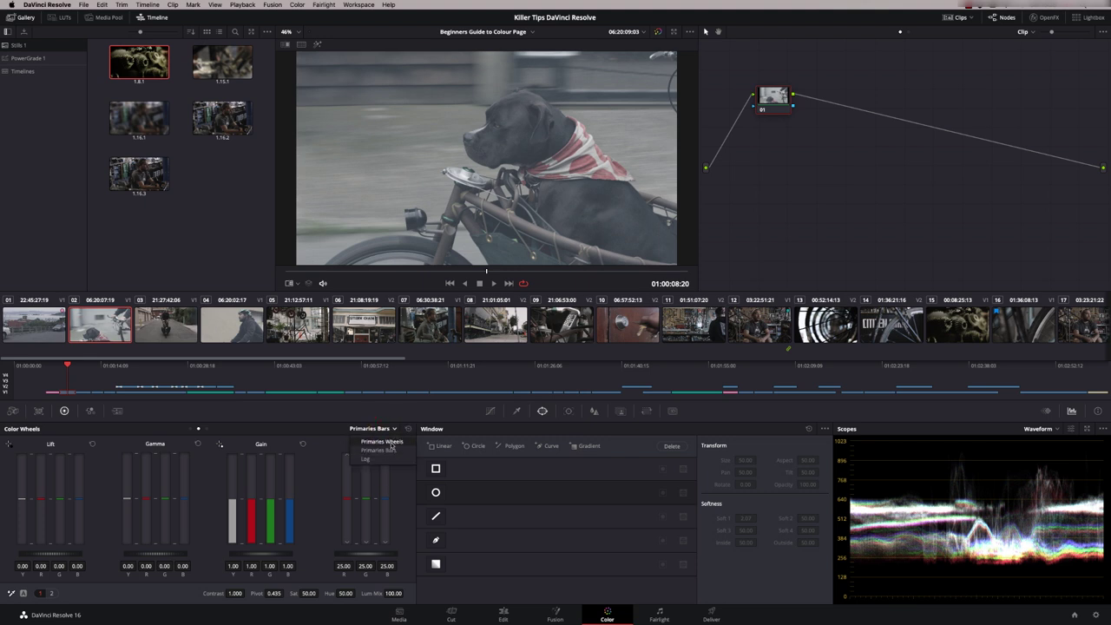
{"action": "left_click", "coordinate": [371, 439]}
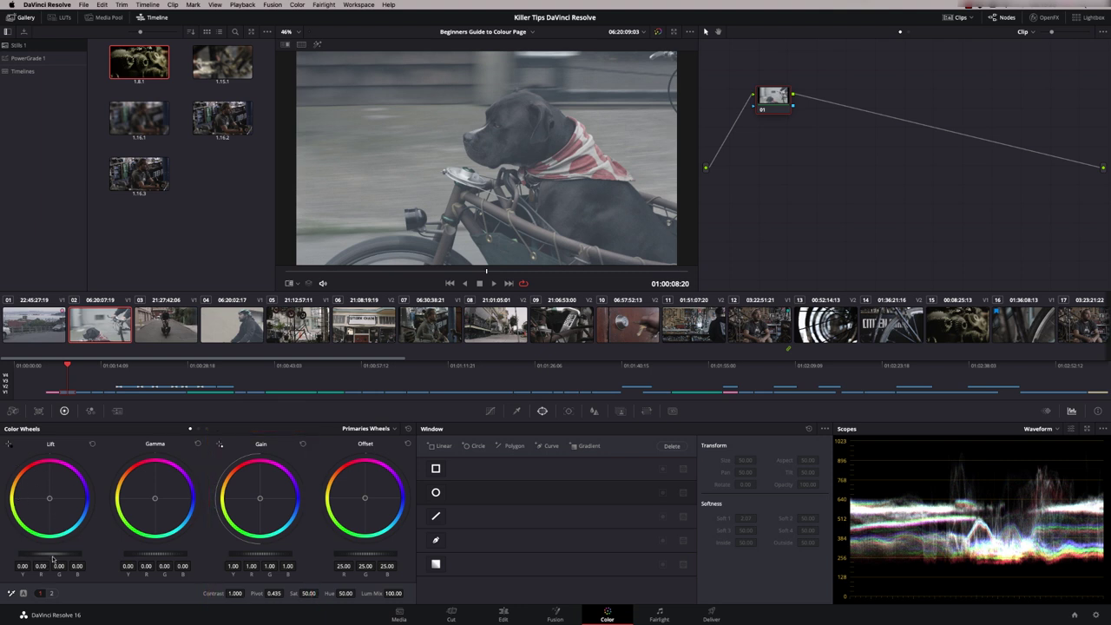
{"action": "left_click_drag", "start_coordinate": [57, 553], "coordinate": [46, 553]}
{"action": "left_click_drag", "start_coordinate": [154, 554], "coordinate": [153, 554]}
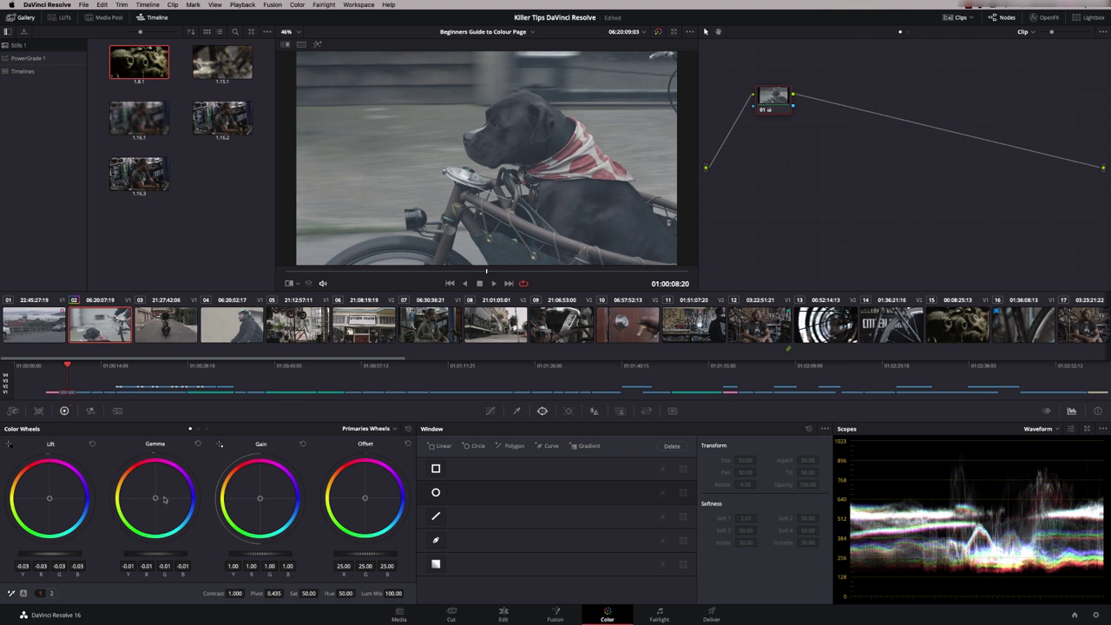
{"action": "left_click_drag", "start_coordinate": [248, 554], "coordinate": [253, 553]}
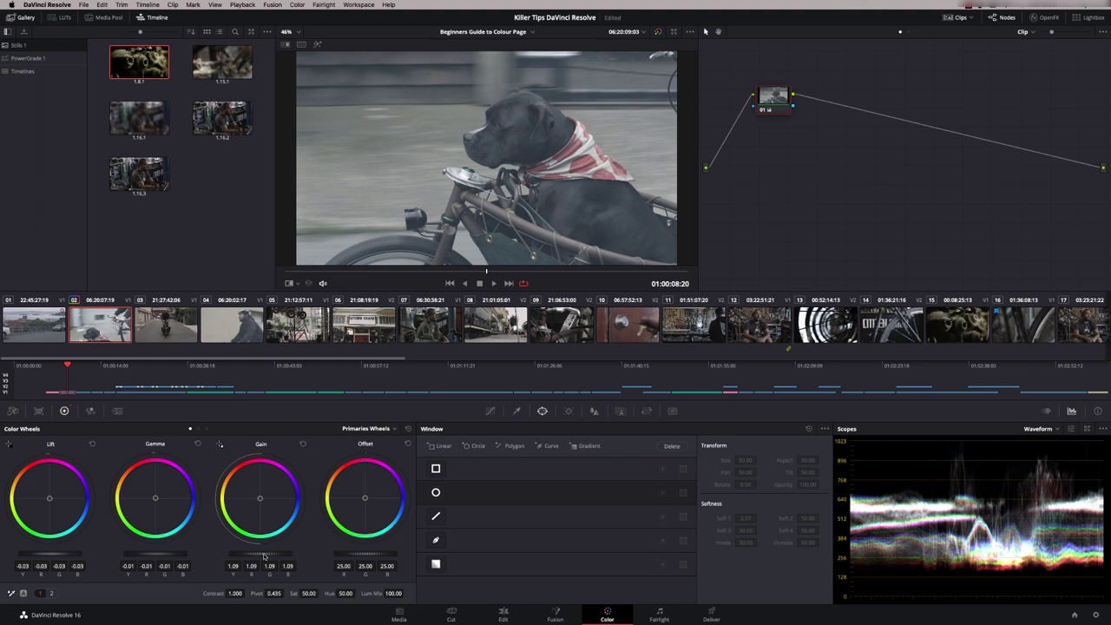
{"action": "left_click_drag", "start_coordinate": [253, 553], "coordinate": [255, 554]}
{"action": "left_click_drag", "start_coordinate": [50, 553], "coordinate": [46, 554]}
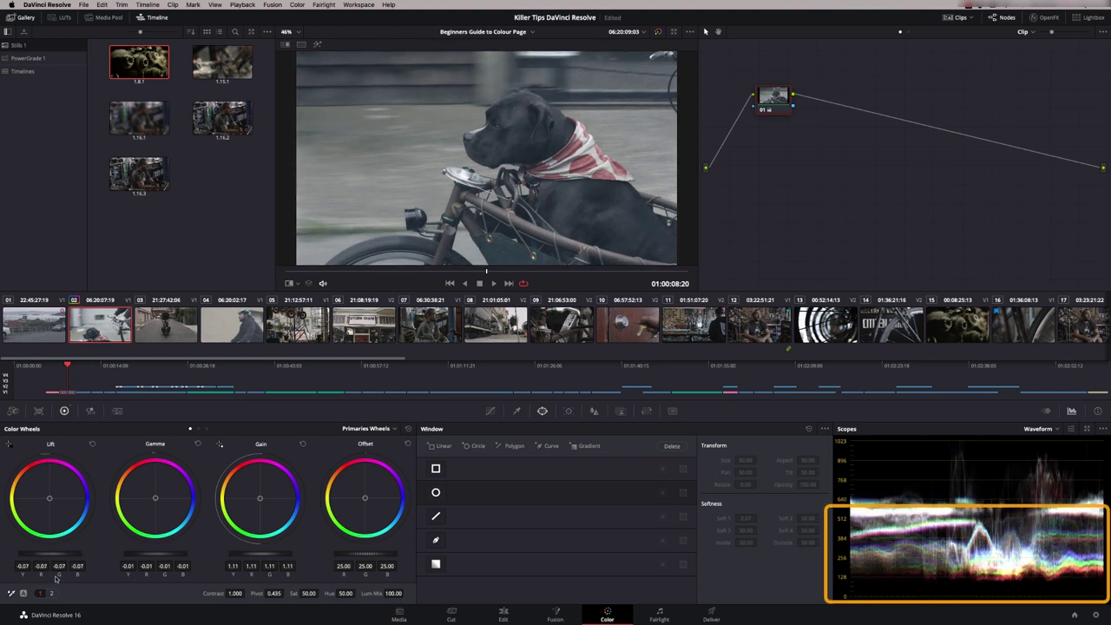
{"action": "left_click", "coordinate": [407, 428]}
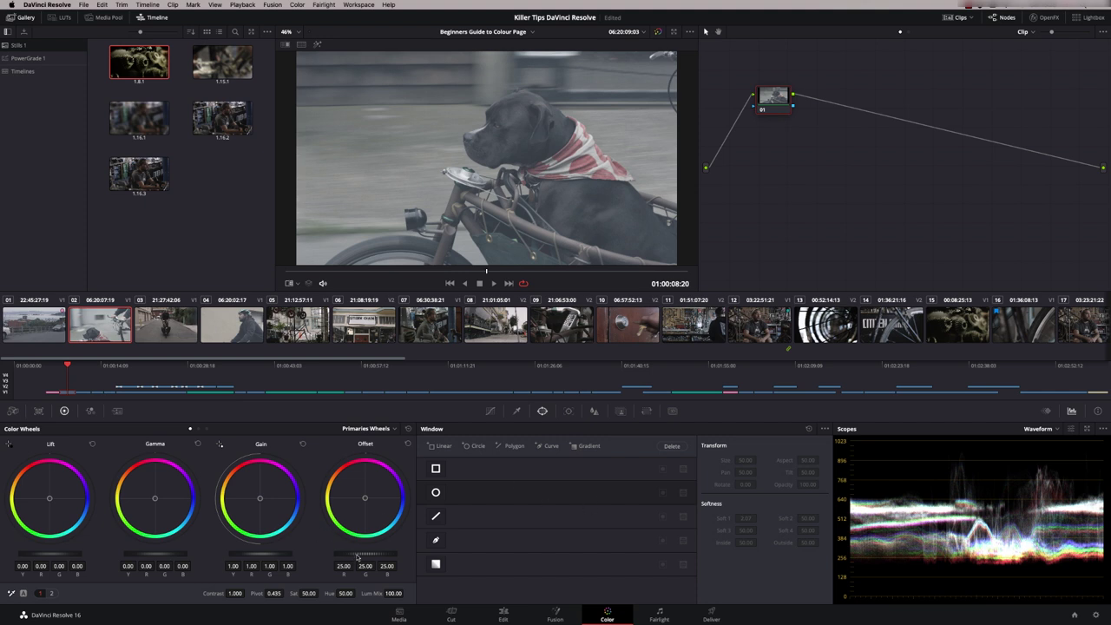
Grade node 01: Offset 31.25, Lift -0.15, Gamma 0.01, Gain 1.07, Saturation 69.20.
{"action": "left_click_drag", "start_coordinate": [357, 556], "coordinate": [396, 556]}
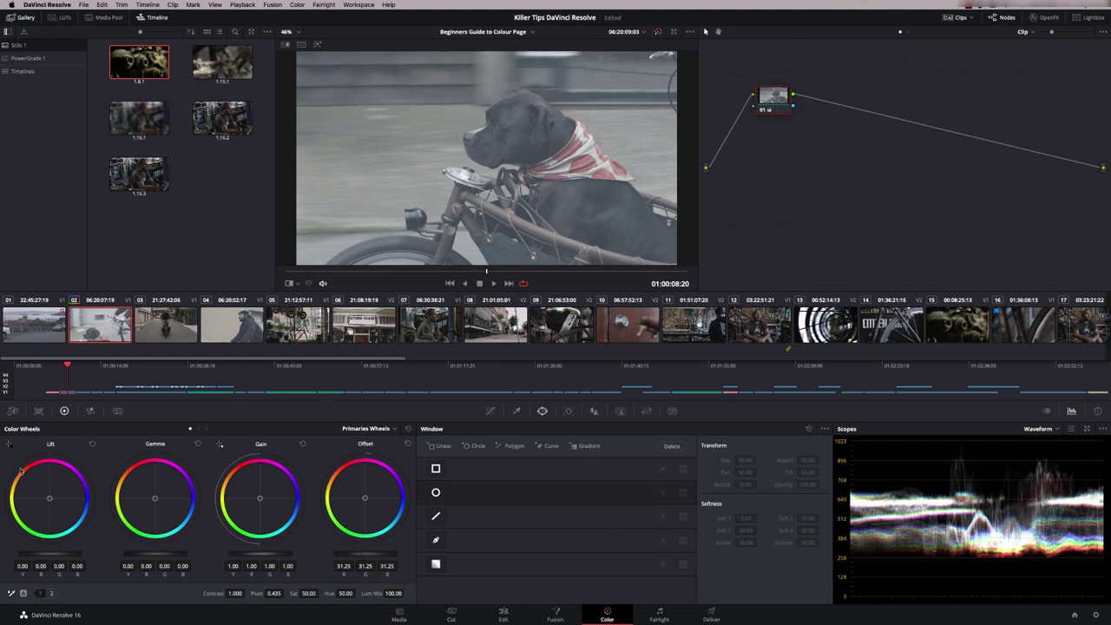
{"action": "left_click_drag", "start_coordinate": [62, 556], "coordinate": [3, 556]}
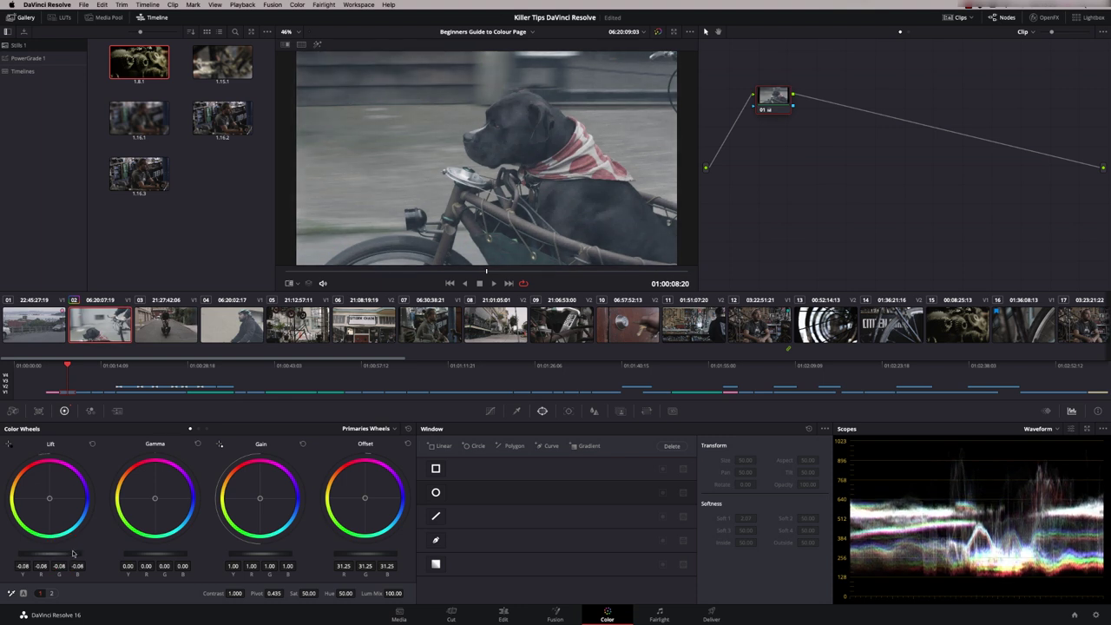
{"action": "left_click_drag", "start_coordinate": [73, 553], "coordinate": [53, 555]}
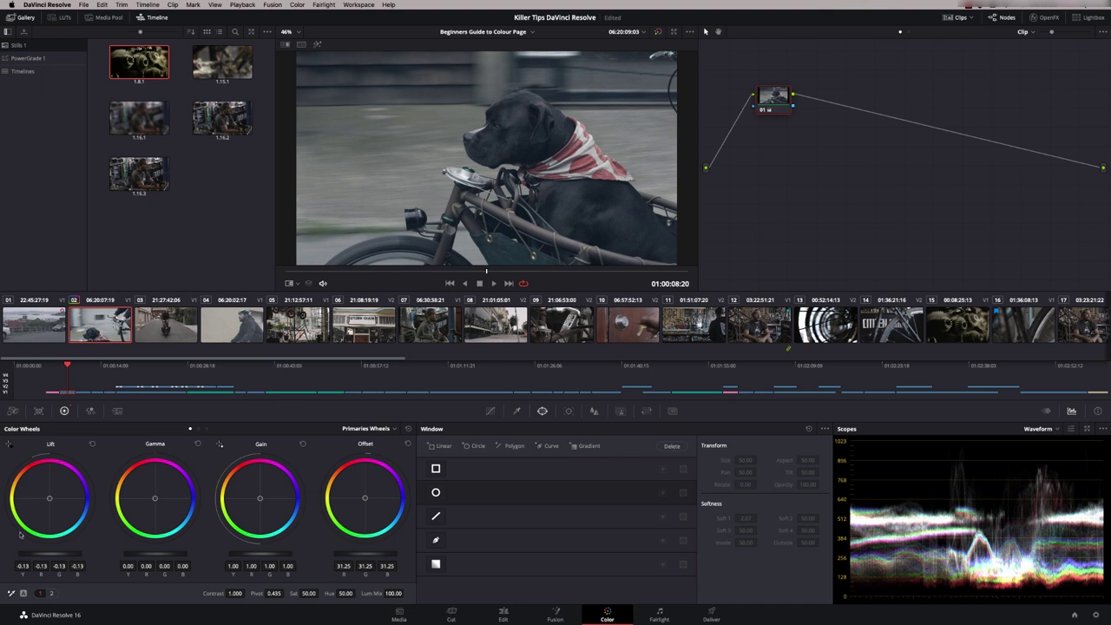
{"action": "mouse_move", "coordinate": [55, 555]}
{"action": "left_mouse_down"}
{"action": "mouse_move", "coordinate": [27, 556]}
{"action": "mouse_move", "coordinate": [48, 562]}
{"action": "left_mouse_up"}
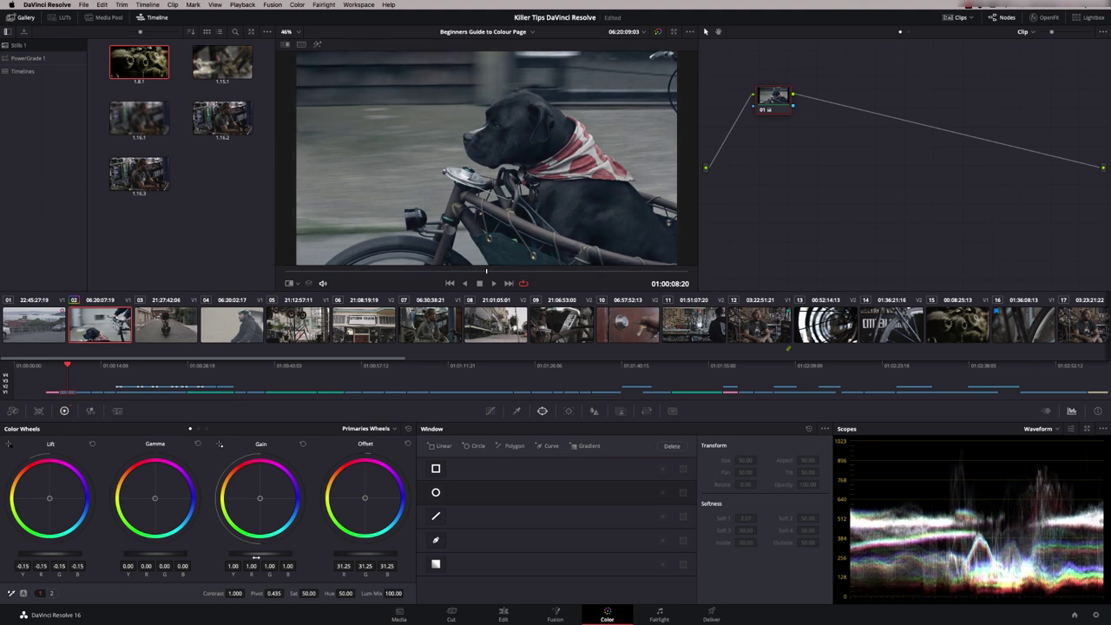
{"action": "left_click_drag", "start_coordinate": [251, 555], "coordinate": [261, 555]}
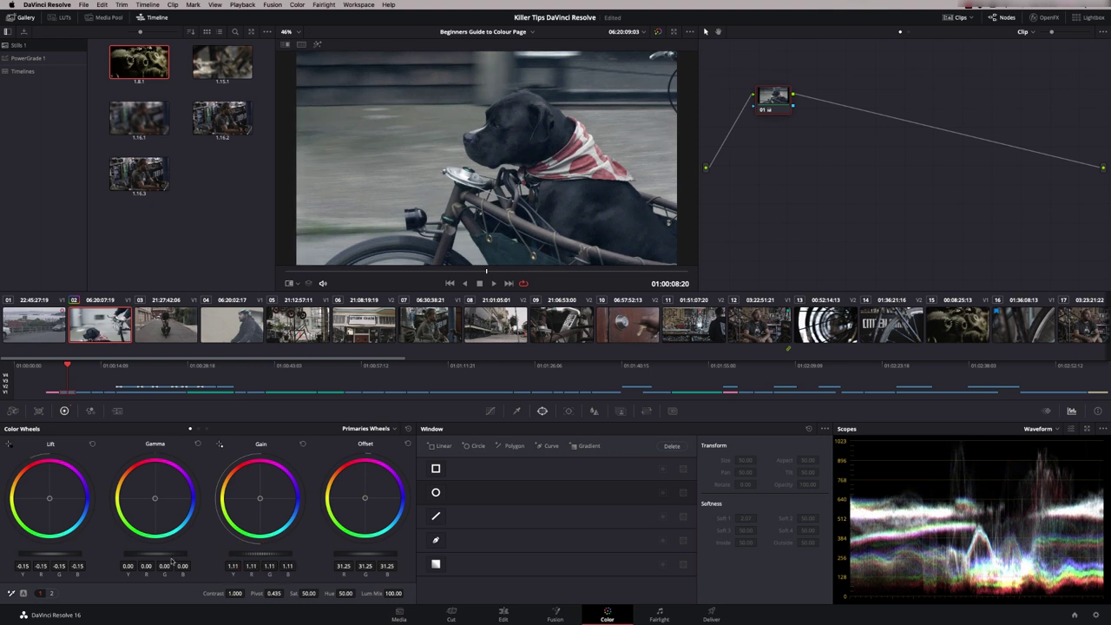
{"action": "left_click_drag", "start_coordinate": [150, 554], "coordinate": [212, 572]}
{"action": "left_click_drag", "start_coordinate": [306, 593], "coordinate": [264, 558]}
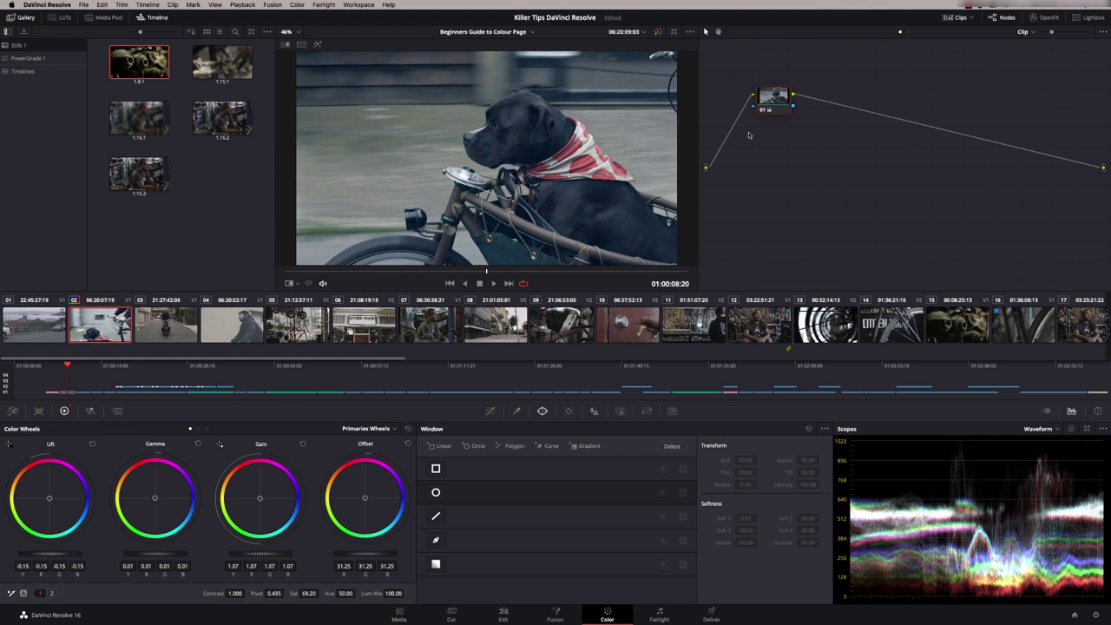
{"action": "left_click_drag", "start_coordinate": [775, 105], "coordinate": [773, 120]}
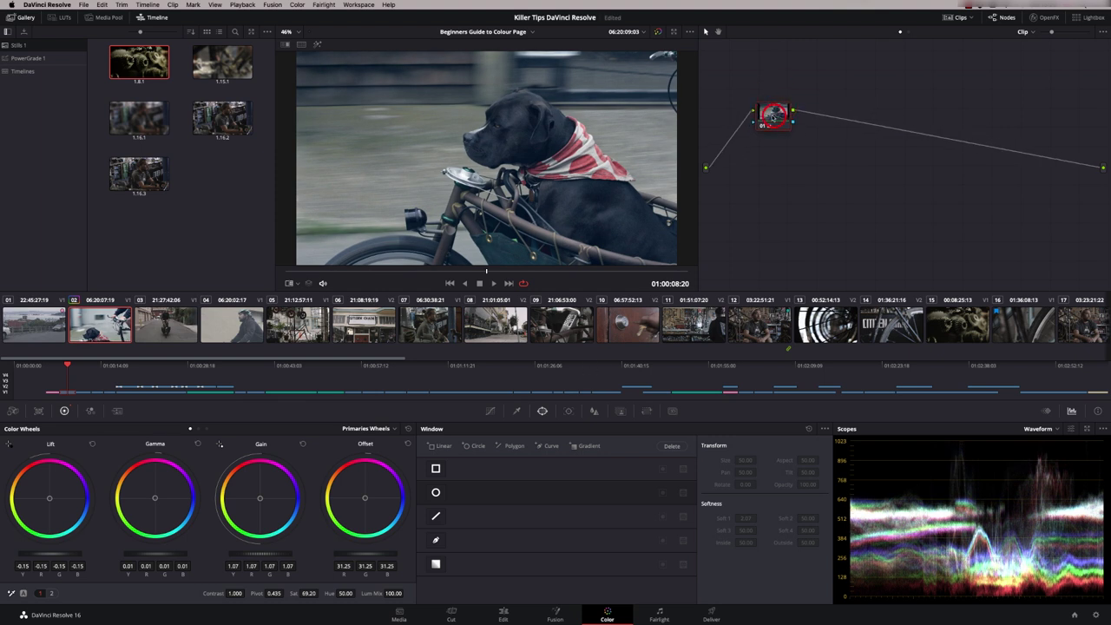
Label node 01 'base grade'.
{"action": "right_click", "coordinate": [769, 117]}
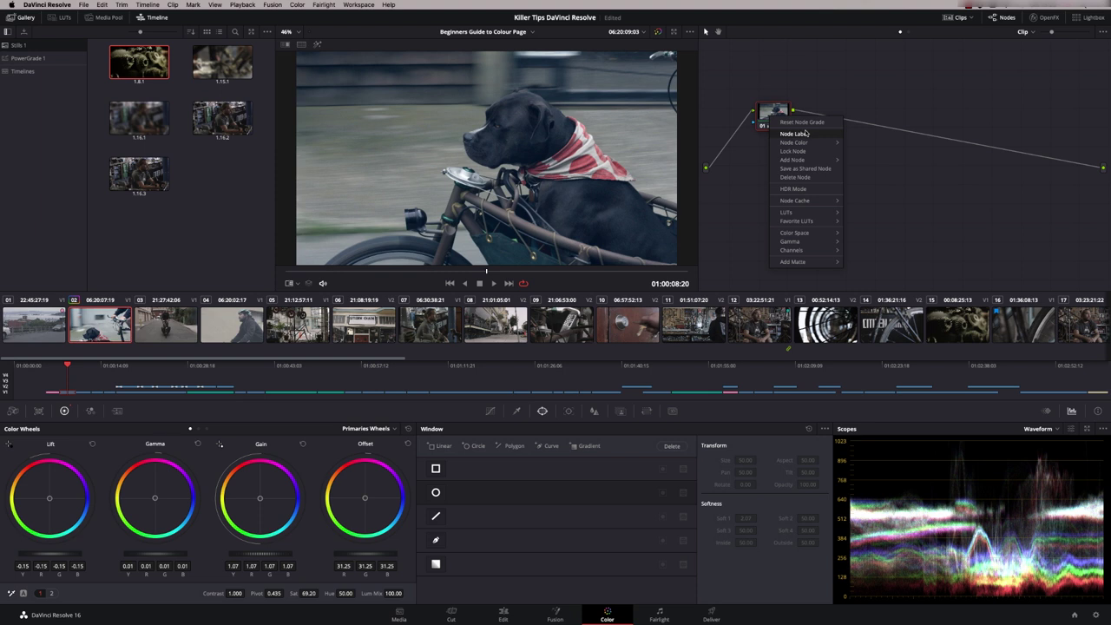
{"action": "left_click", "coordinate": [806, 135]}
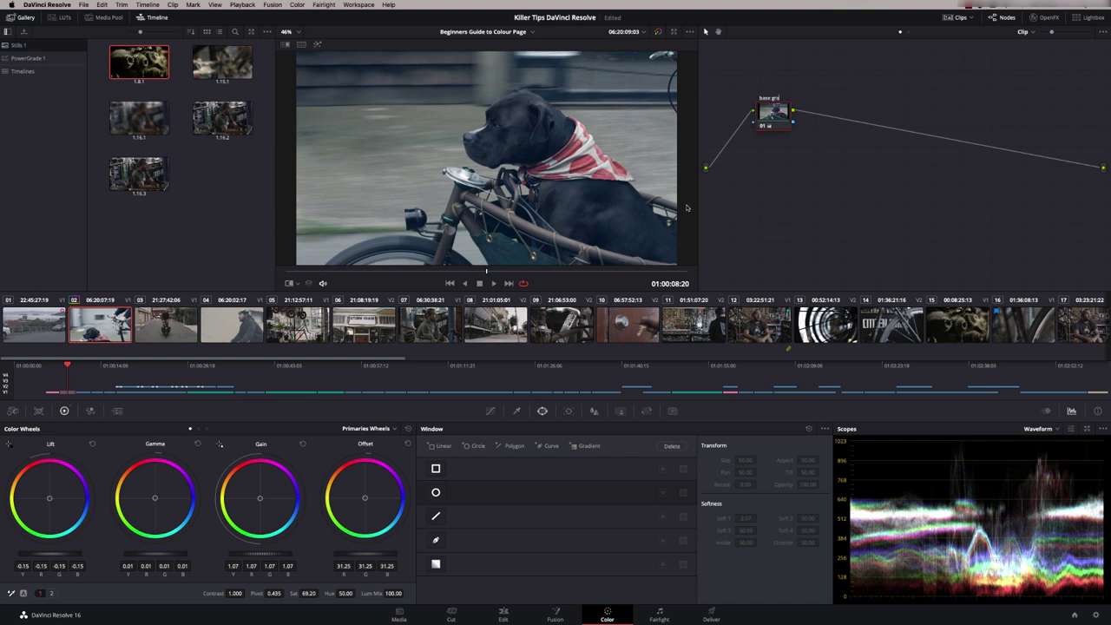
{"action": "key", "text": "Return"}
Add serial node 02 and warm the clip with Gain 1.37/0.94/0.49 toward yellow-orange.
{"action": "right_click", "coordinate": [769, 115]}
{"action": "mouse_move", "coordinate": [792, 160]}
{"action": "left_click", "coordinate": [868, 163]}
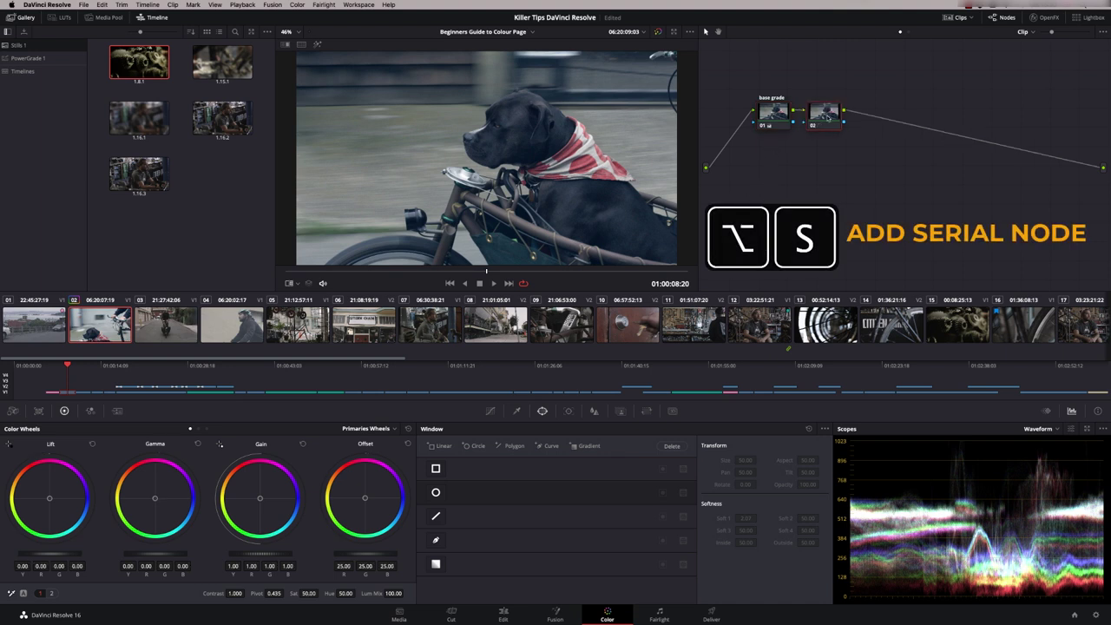
{"action": "left_click_drag", "start_coordinate": [260, 498], "coordinate": [250, 490]}
{"action": "left_click_drag", "start_coordinate": [156, 497], "coordinate": [155, 502]}
{"action": "left_click_drag", "start_coordinate": [77, 495], "coordinate": [77, 500]}
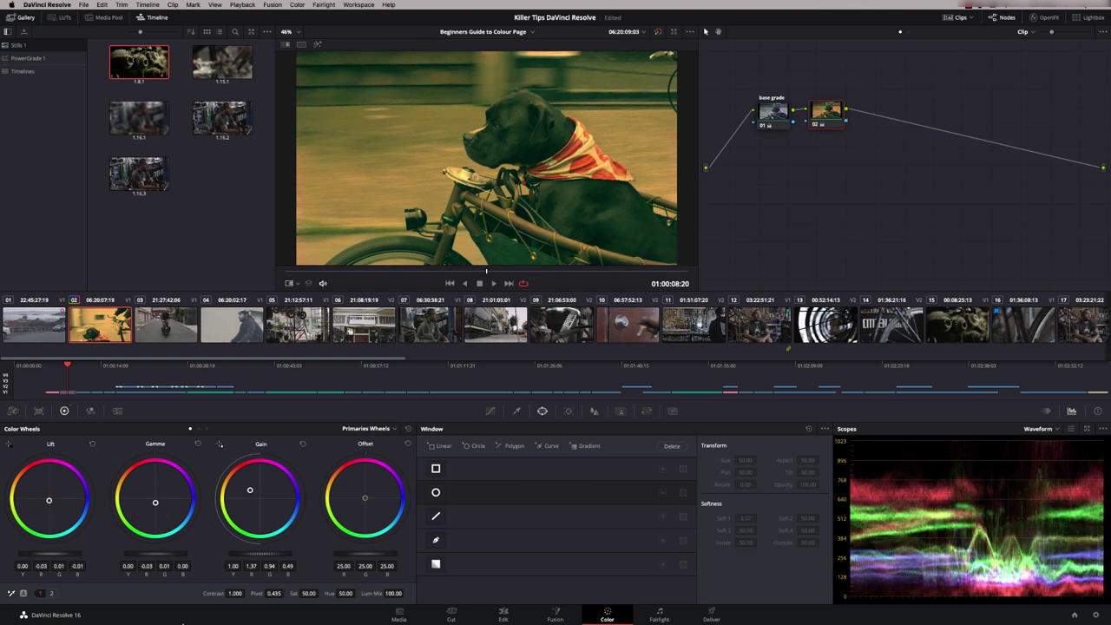
Reset node 02's grade, compare it with base grade, and lower its Offset to 24.00.
{"action": "right_click", "coordinate": [823, 113]}
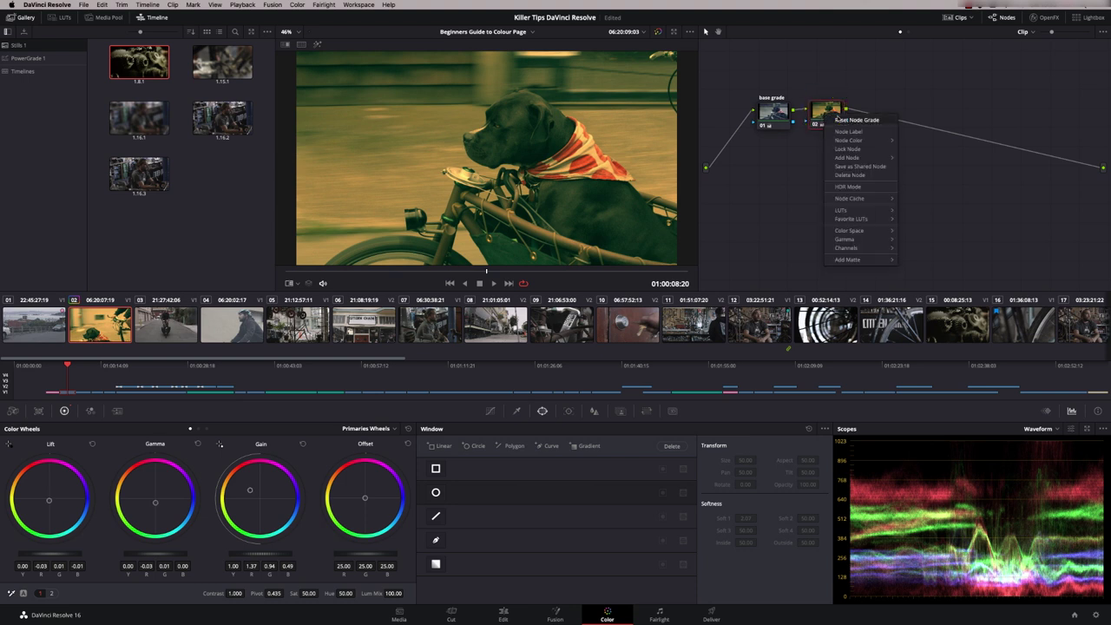
{"action": "left_click", "coordinate": [849, 122]}
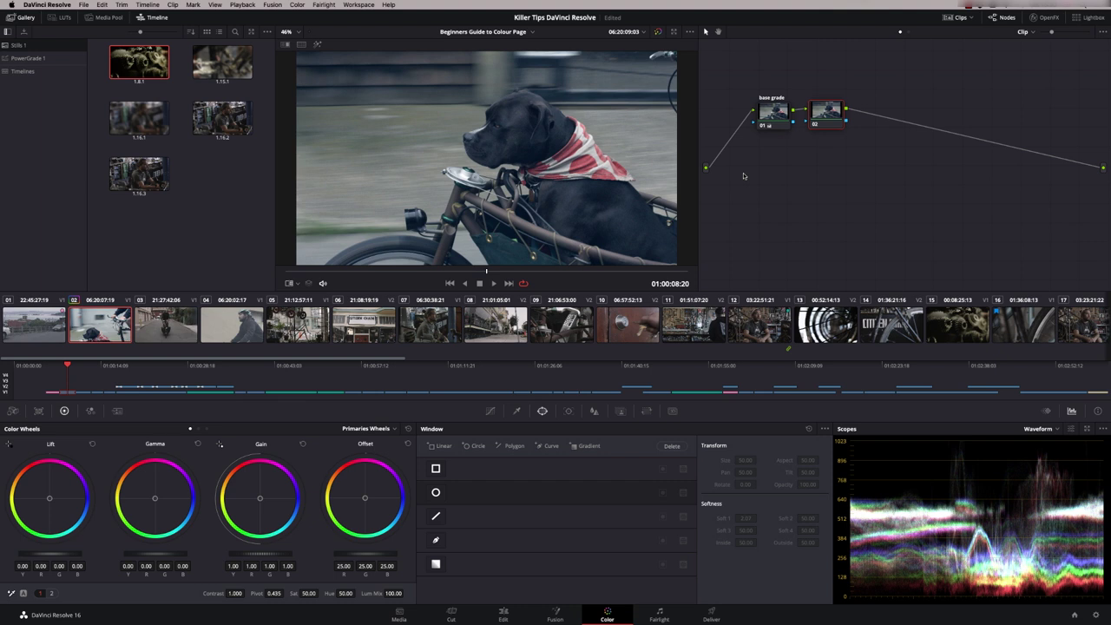
{"action": "left_click", "coordinate": [831, 115]}
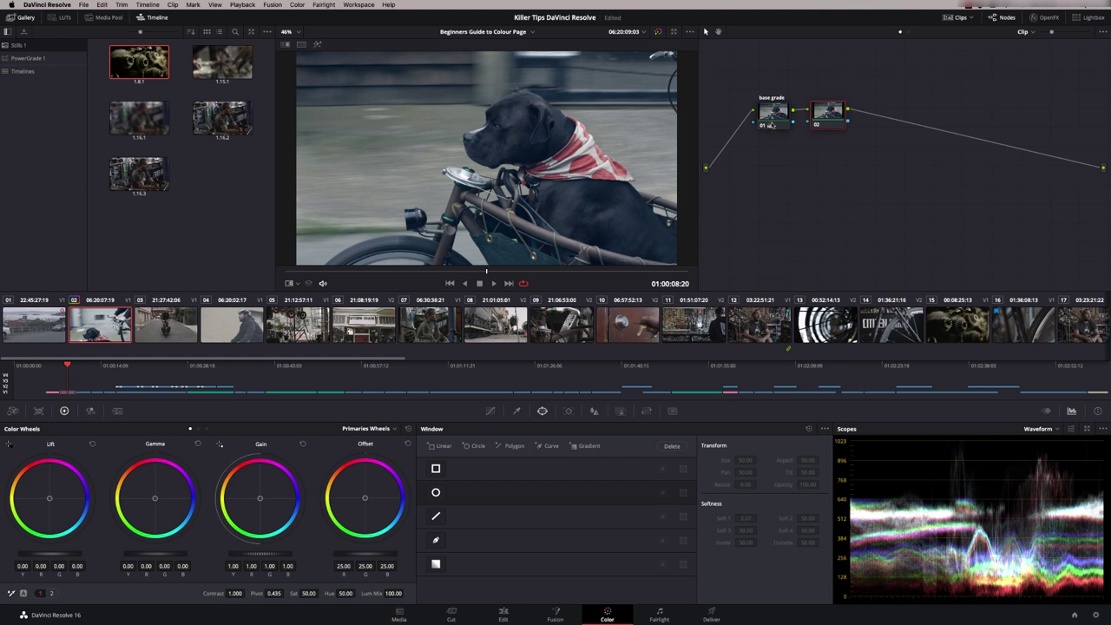
{"action": "left_click", "coordinate": [826, 121]}
{"action": "left_click", "coordinate": [775, 116]}
{"action": "left_click", "coordinate": [825, 114]}
{"action": "left_click_drag", "start_coordinate": [351, 560], "coordinate": [346, 560]}
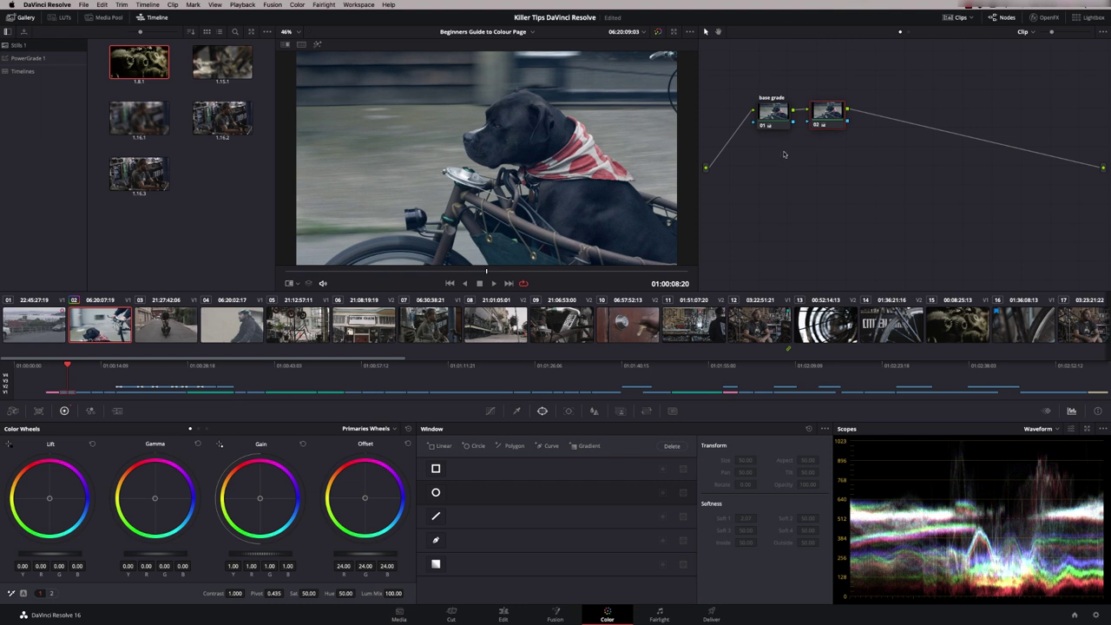
Reset node 02 again, nudge Lift, set Gain red 1.03 and blue 0.97, and raise Saturation to 57.00.
{"action": "right_click", "coordinate": [825, 114]}
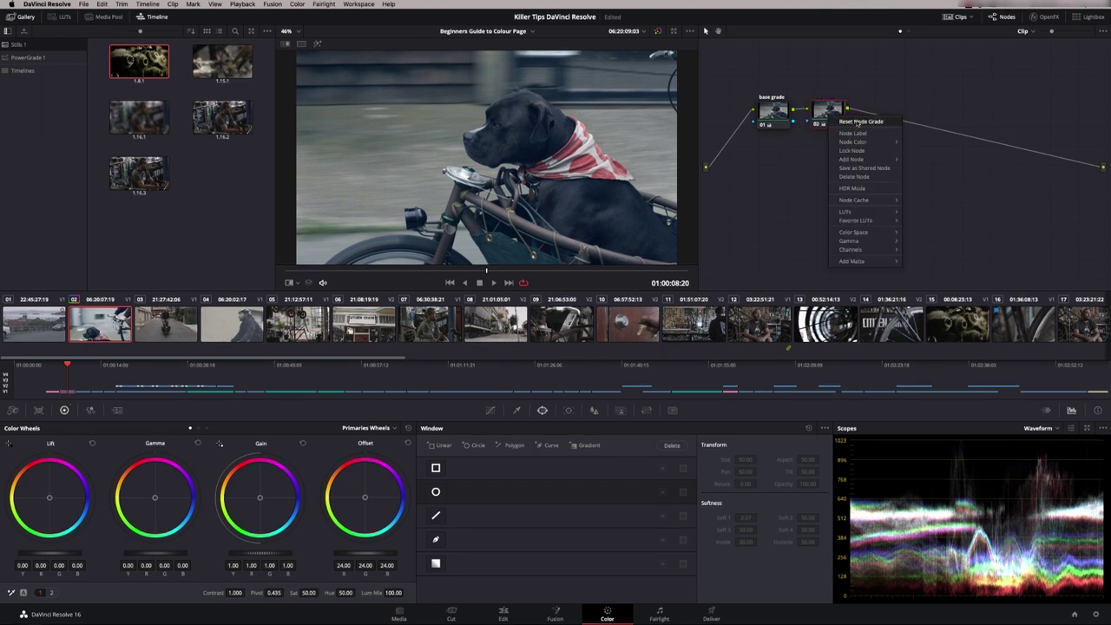
{"action": "left_click", "coordinate": [857, 123]}
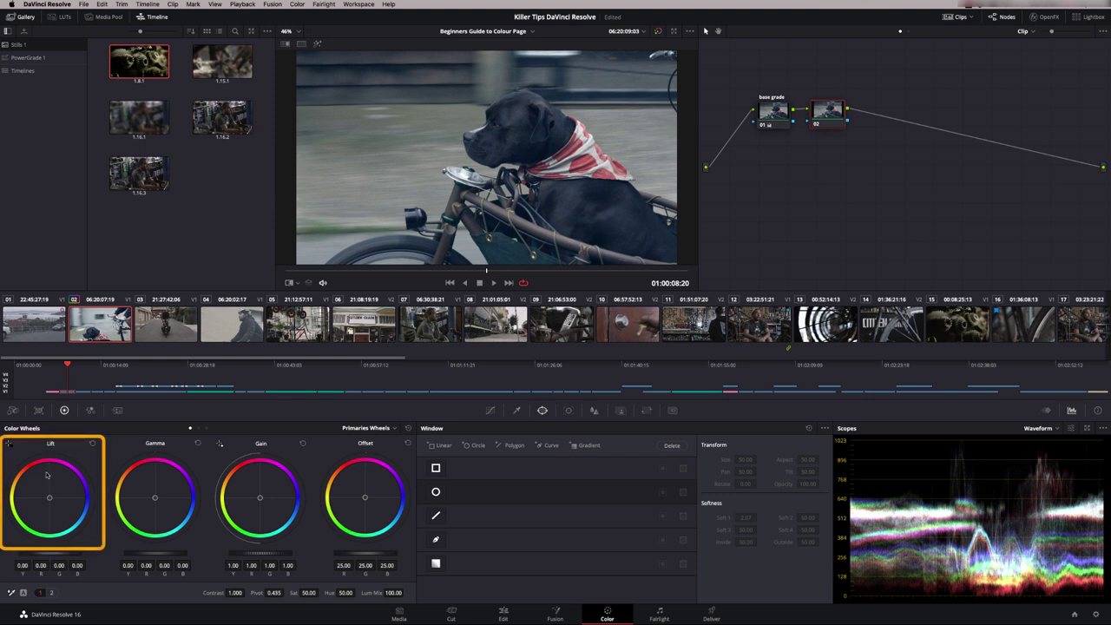
{"action": "left_click_drag", "start_coordinate": [50, 497], "coordinate": [47, 498]}
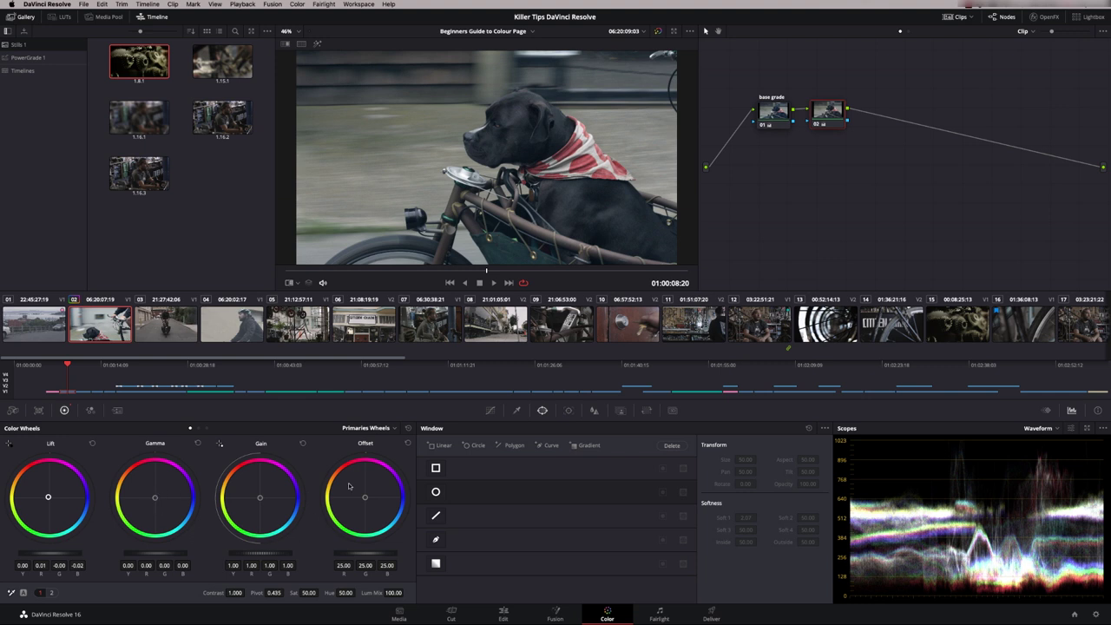
{"action": "left_click_drag", "start_coordinate": [259, 498], "coordinate": [258, 496]}
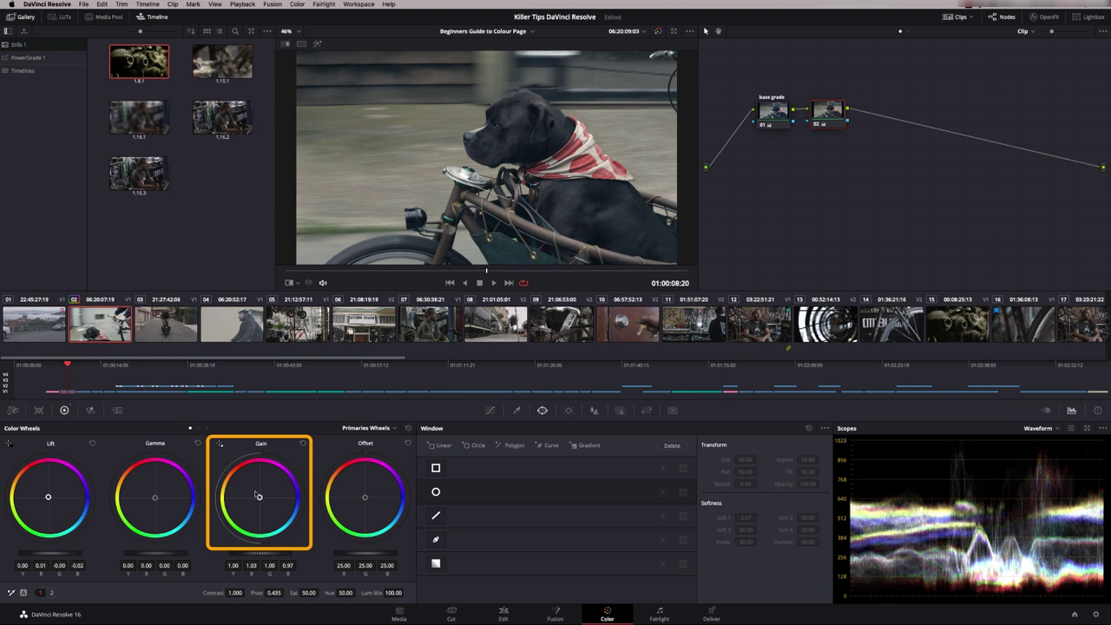
{"action": "left_click_drag", "start_coordinate": [307, 593], "coordinate": [314, 592]}
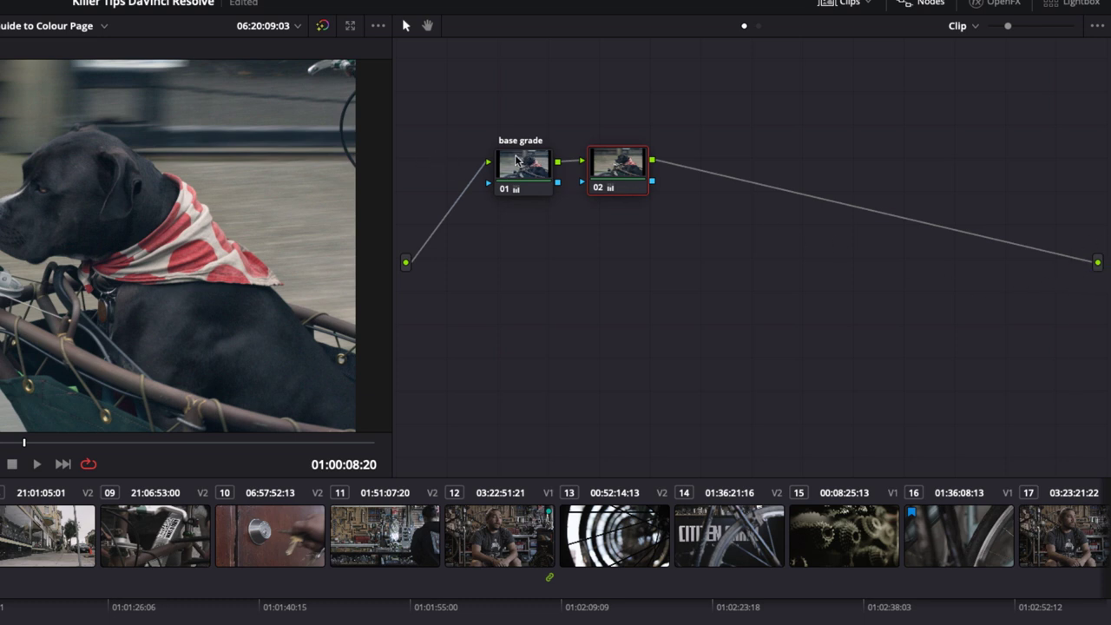
Move node 02 slightly down and to the right of the base grade node.
{"action": "mouse_move", "coordinate": [632, 152]}
{"action": "left_mouse_down"}
{"action": "mouse_move", "coordinate": [650, 180]}
{"action": "mouse_move", "coordinate": [647, 153]}
{"action": "left_mouse_up"}
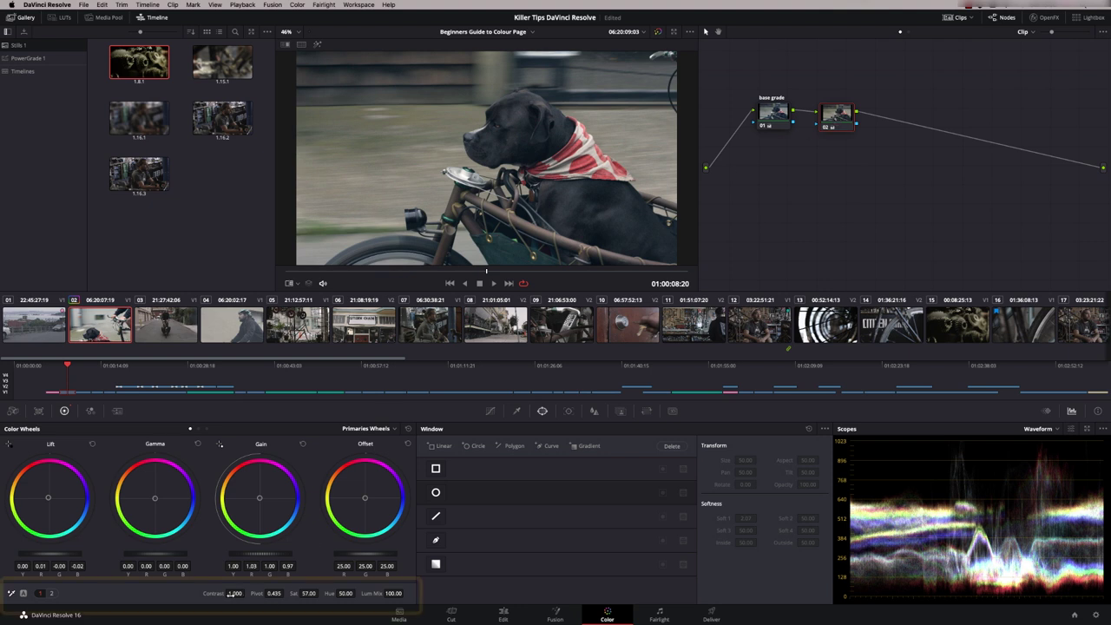
{"action": "left_click", "coordinate": [40, 595]}
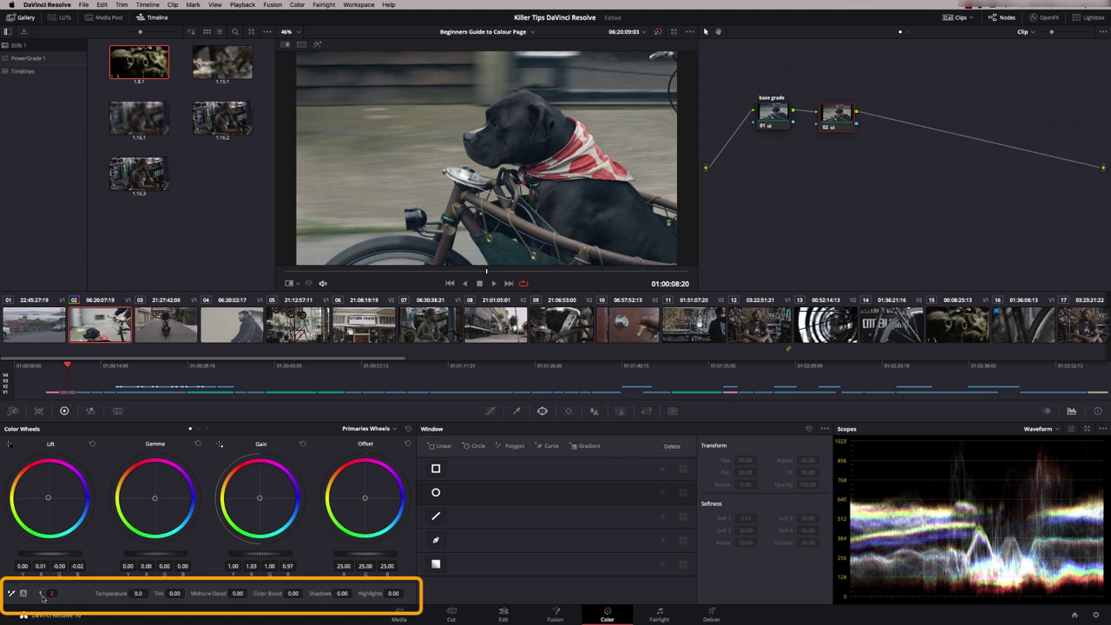
{"action": "left_click", "coordinate": [40, 595]}
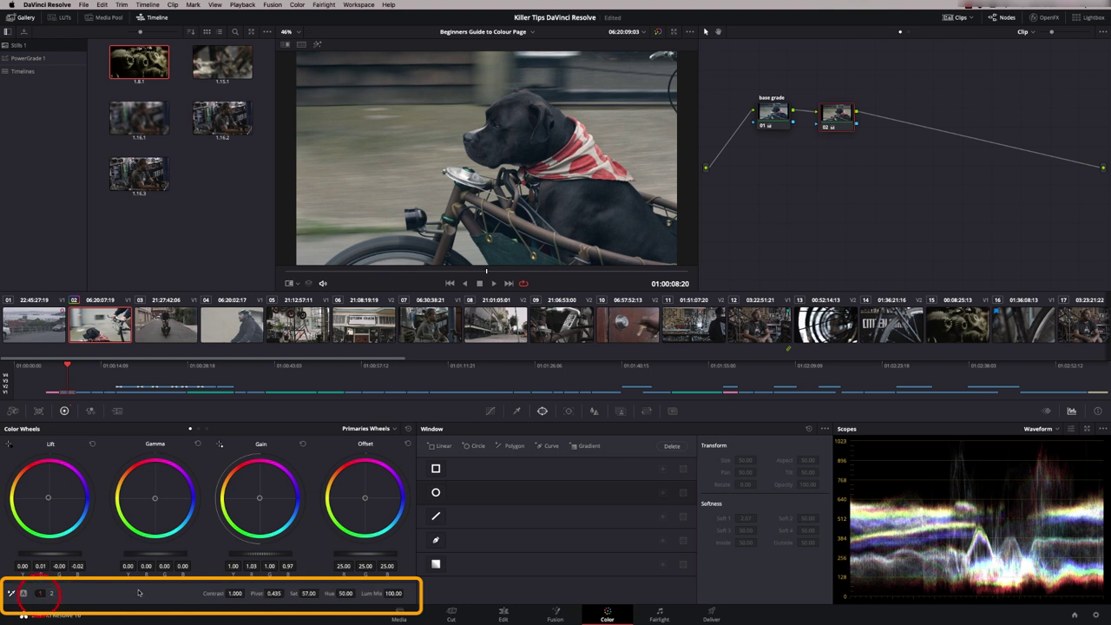
{"action": "left_click", "coordinate": [50, 595]}
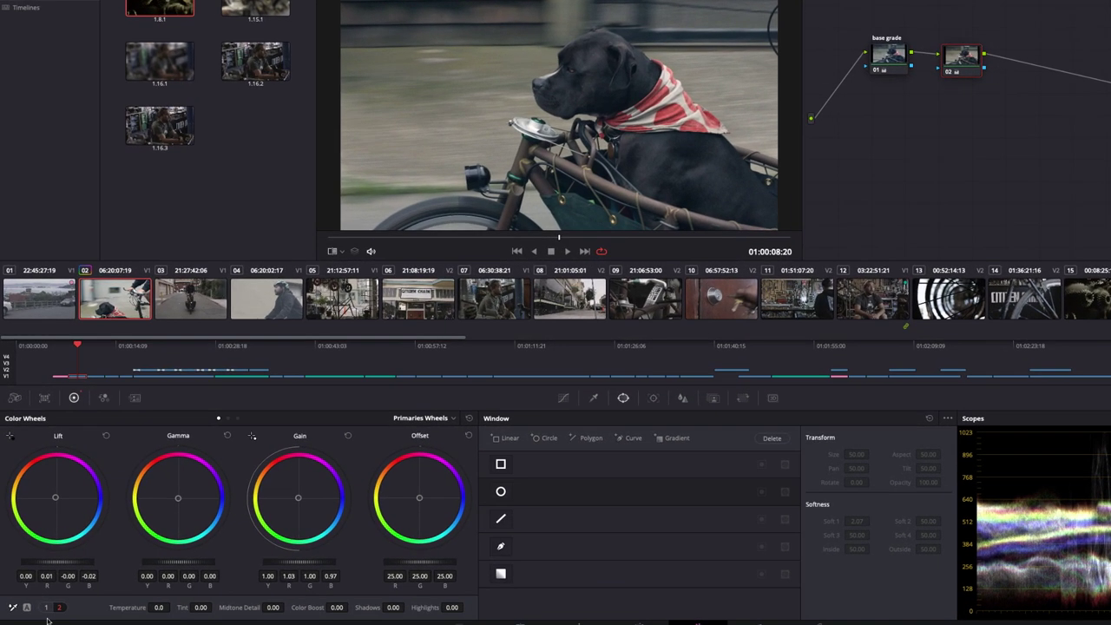
{"action": "left_click", "coordinate": [40, 594]}
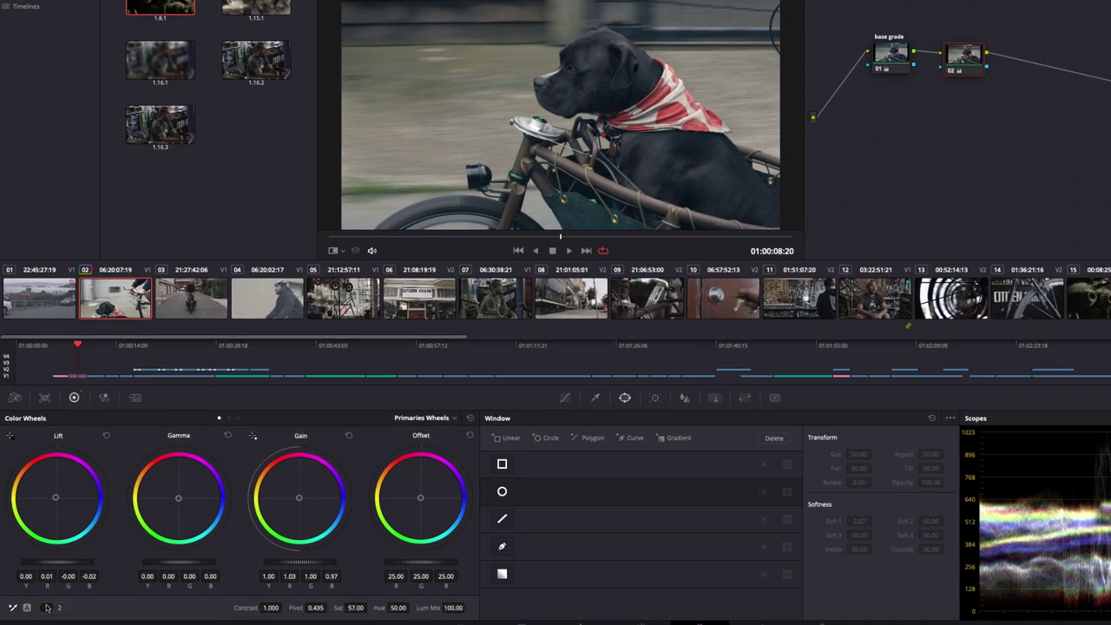
{"action": "left_click_drag", "start_coordinate": [269, 611], "coordinate": [284, 607]}
{"action": "scroll", "coordinate": [284, 608], "scroll_direction": "down", "scroll_amount": 5}
{"action": "scroll", "coordinate": [284, 608], "scroll_direction": "up", "scroll_amount": 5}
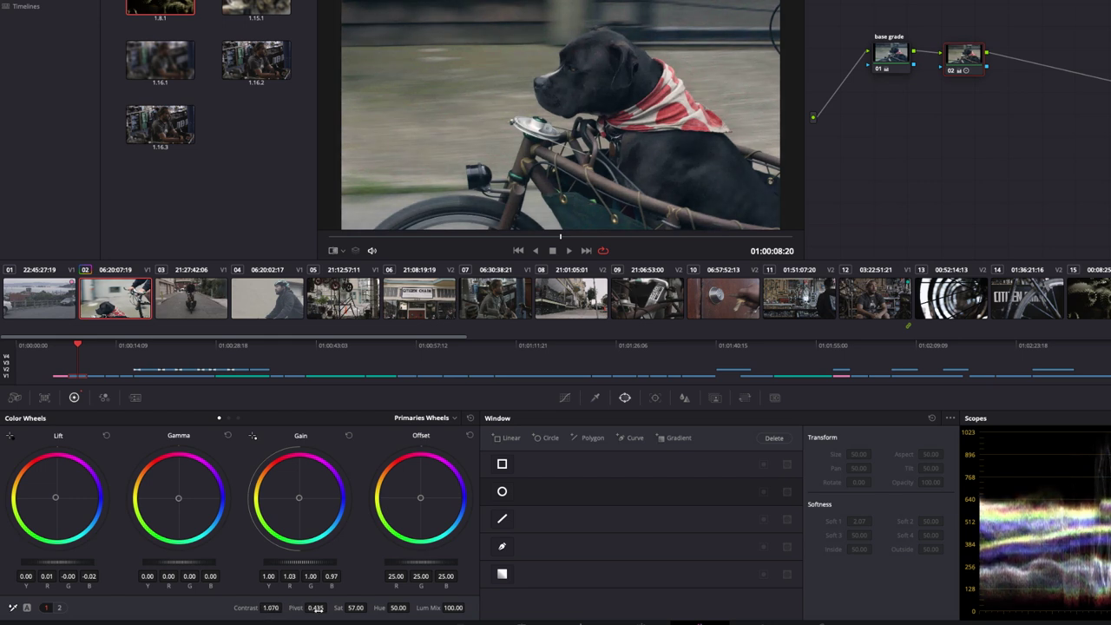
{"action": "scroll", "coordinate": [315, 607], "scroll_direction": "down", "scroll_amount": 7}
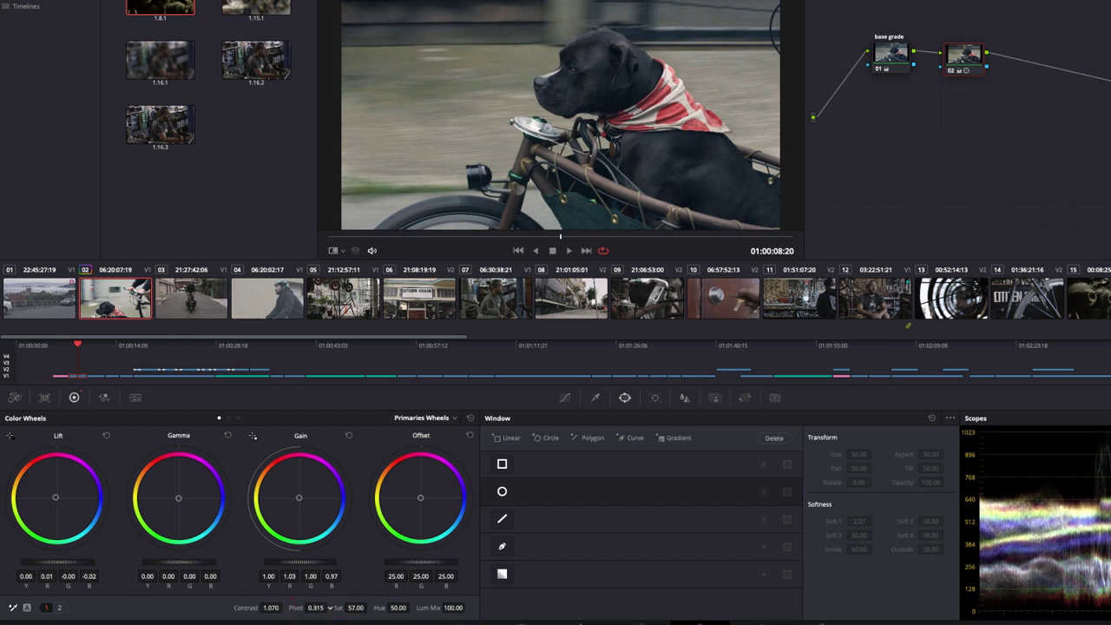
{"action": "scroll", "coordinate": [329, 608], "scroll_direction": "up", "scroll_amount": 15}
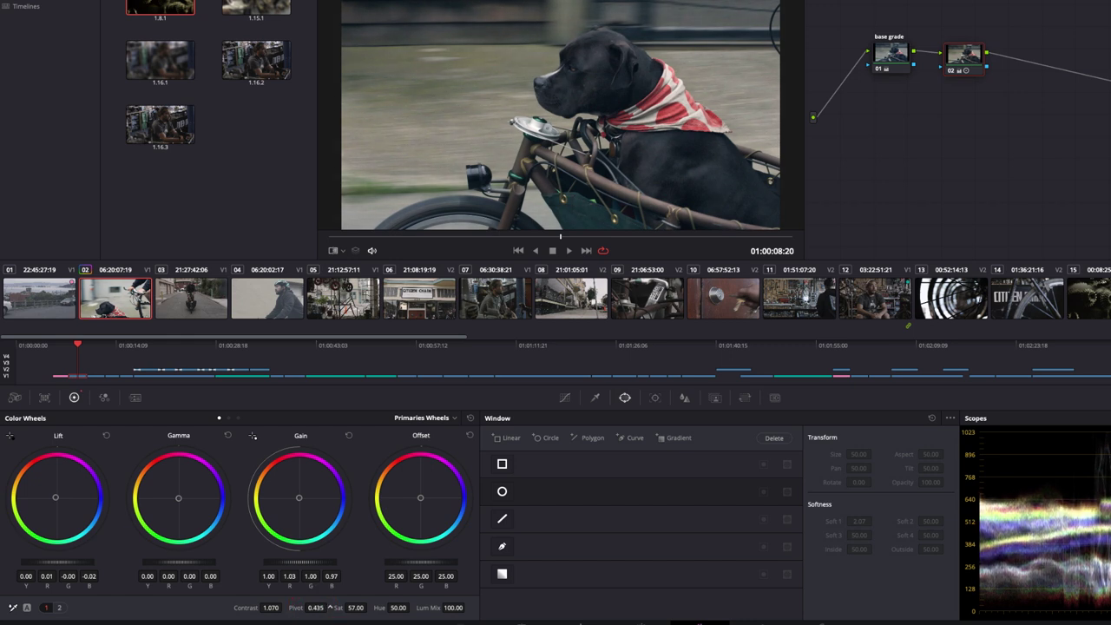
{"action": "scroll", "coordinate": [330, 607], "scroll_direction": "down", "scroll_amount": 20}
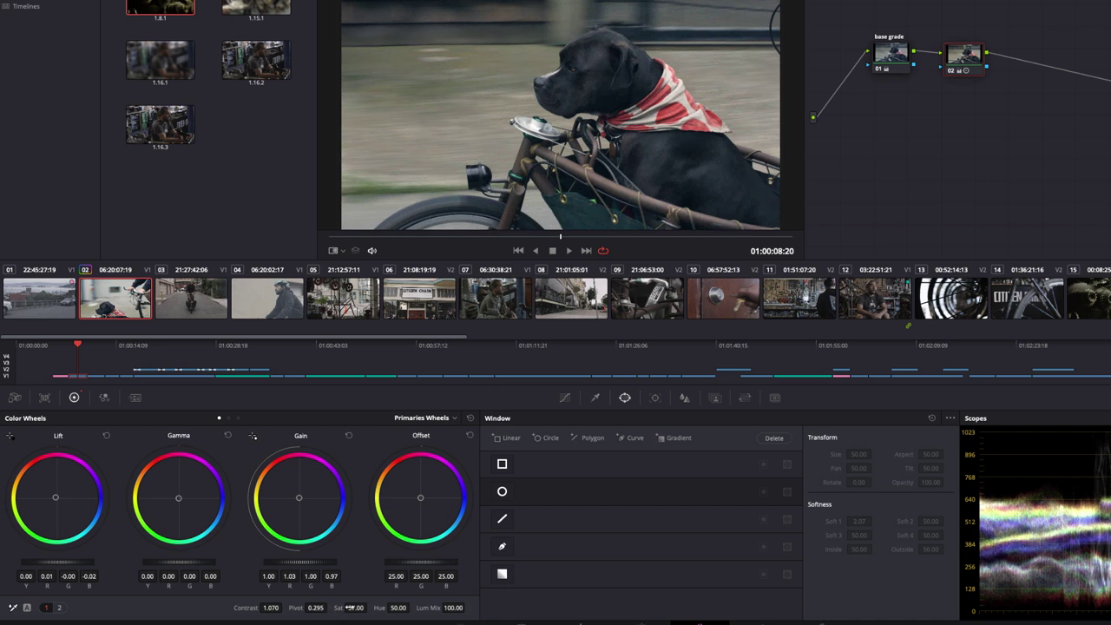
{"action": "scroll", "coordinate": [355, 607], "scroll_direction": "up", "scroll_amount": 7}
{"action": "scroll", "coordinate": [398, 608], "scroll_direction": "up", "scroll_amount": 10}
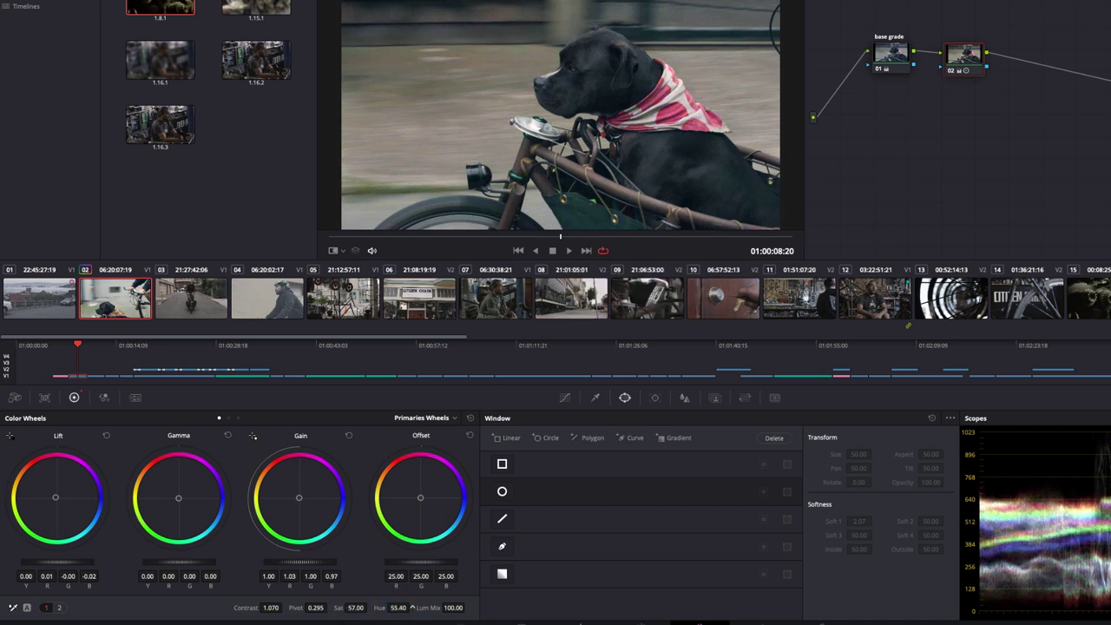
{"action": "scroll", "coordinate": [412, 608], "scroll_direction": "up", "scroll_amount": 1}
{"action": "double_click", "coordinate": [379, 610]}
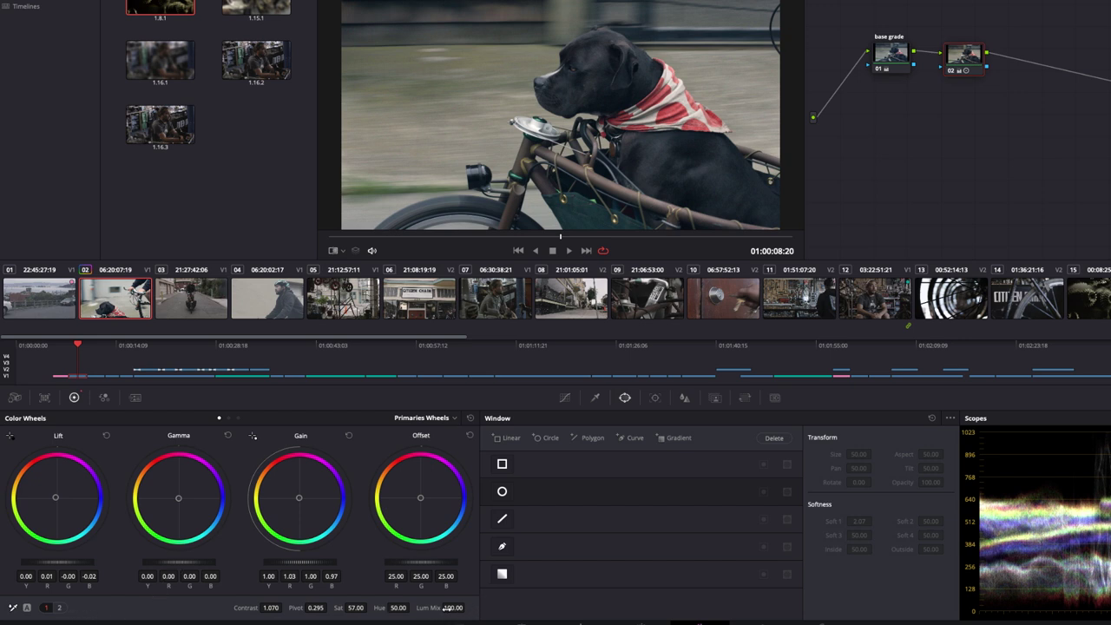
{"action": "left_click", "coordinate": [59, 607]}
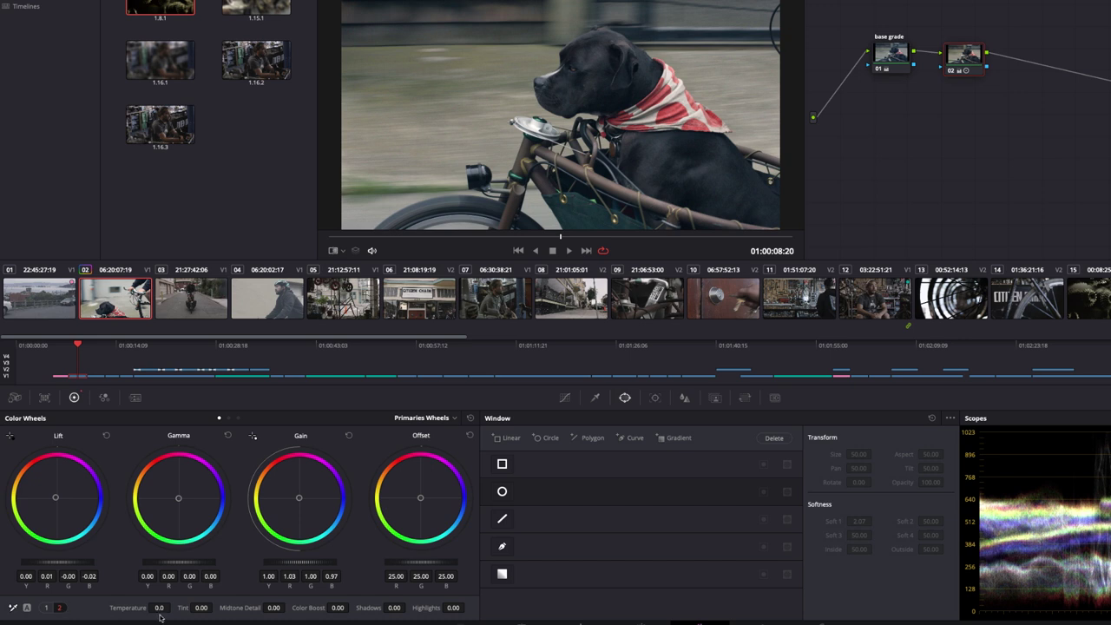
{"action": "mouse_move", "coordinate": [159, 608]}
{"action": "left_mouse_down"}
{"action": "mouse_move", "coordinate": [199, 607]}
{"action": "mouse_move", "coordinate": [161, 608]}
{"action": "left_mouse_up"}
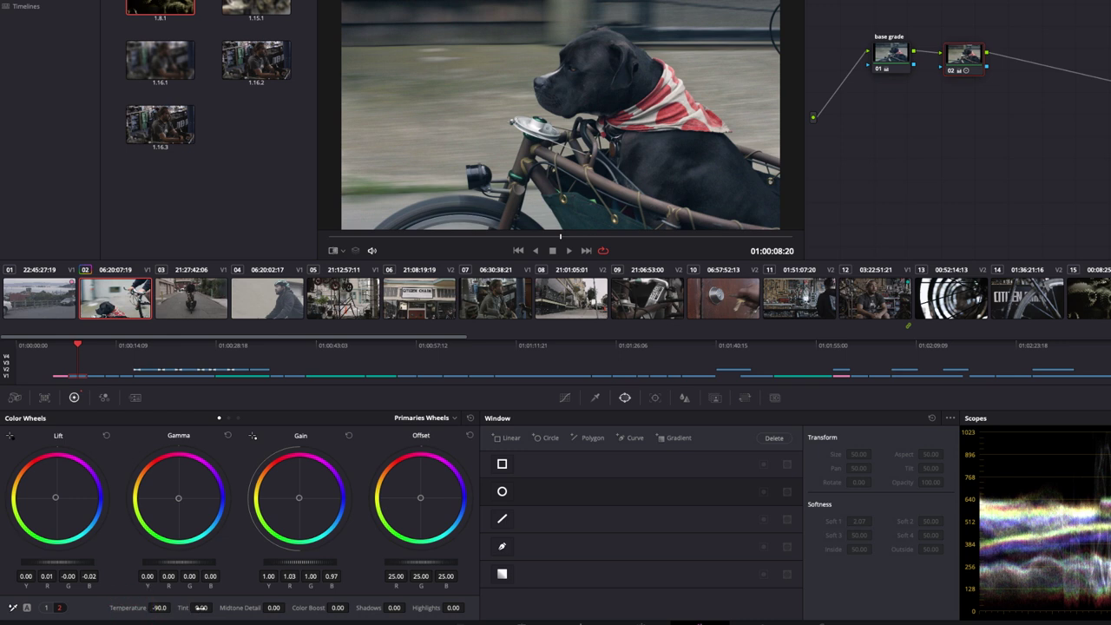
{"action": "mouse_move", "coordinate": [200, 608]}
{"action": "left_mouse_down"}
{"action": "mouse_move", "coordinate": [210, 607]}
{"action": "mouse_move", "coordinate": [200, 614]}
{"action": "left_mouse_up"}
{"action": "left_click_drag", "start_coordinate": [201, 610], "coordinate": [215, 607]}
{"action": "double_click", "coordinate": [182, 608]}
{"action": "double_click", "coordinate": [248, 609]}
{"action": "left_click_drag", "start_coordinate": [336, 612], "coordinate": [337, 608]}
{"action": "double_click", "coordinate": [312, 607]}
{"action": "mouse_move", "coordinate": [450, 608]}
{"action": "left_mouse_down"}
{"action": "mouse_move", "coordinate": [467, 607]}
{"action": "mouse_move", "coordinate": [448, 608]}
{"action": "left_mouse_up"}
{"action": "double_click", "coordinate": [425, 610]}
{"action": "left_click_drag", "start_coordinate": [384, 608], "coordinate": [375, 608]}
{"action": "double_click", "coordinate": [371, 608]}
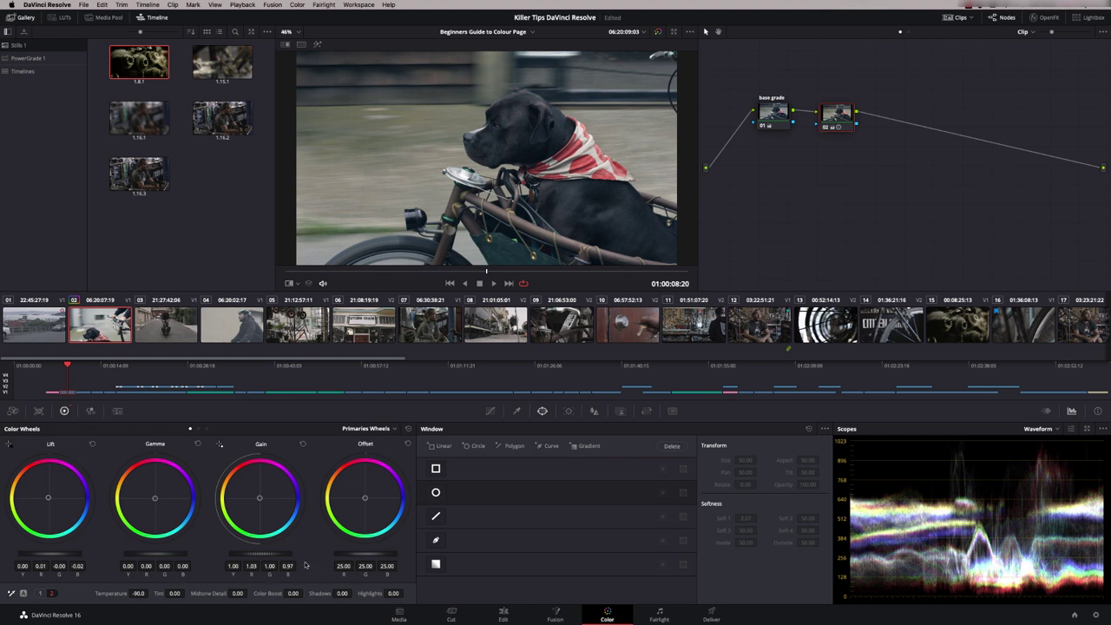
{"action": "left_click", "coordinate": [821, 257]}
{"action": "left_click", "coordinate": [658, 33]}
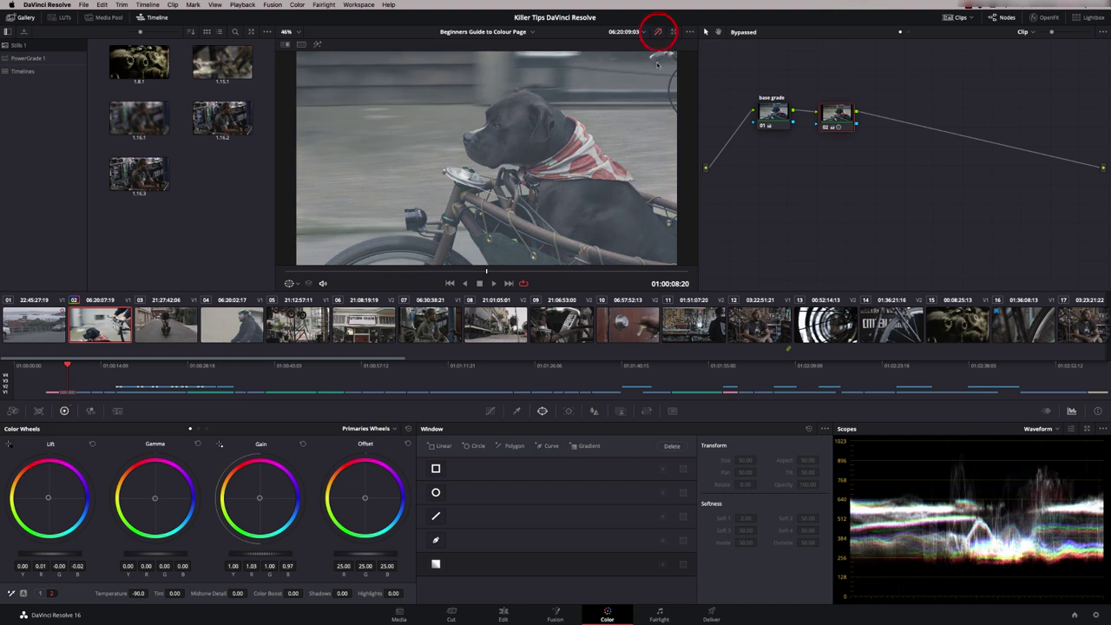
{"action": "left_click", "coordinate": [658, 32]}
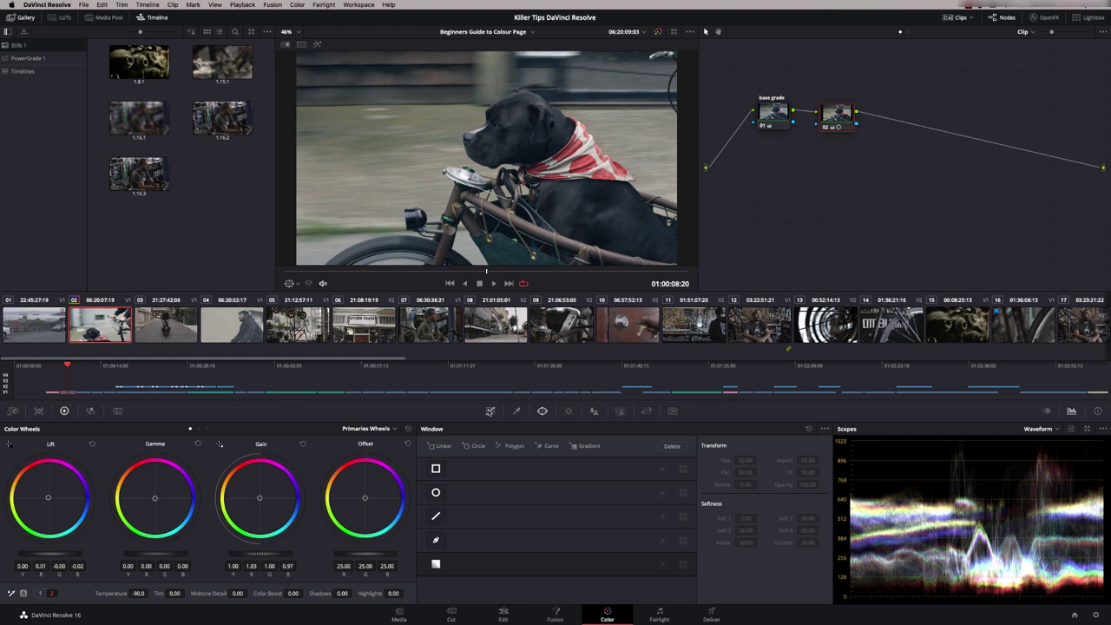
With the Curves palette showing, add serial node 03 after node 02.
{"action": "left_click", "coordinate": [491, 411]}
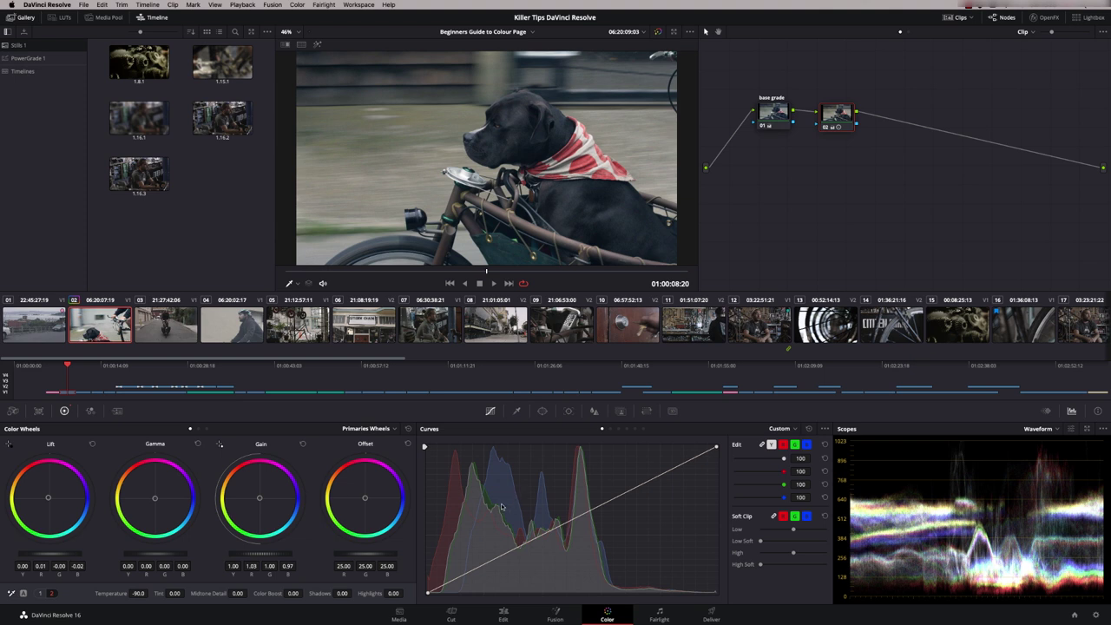
{"action": "right_click", "coordinate": [838, 112]}
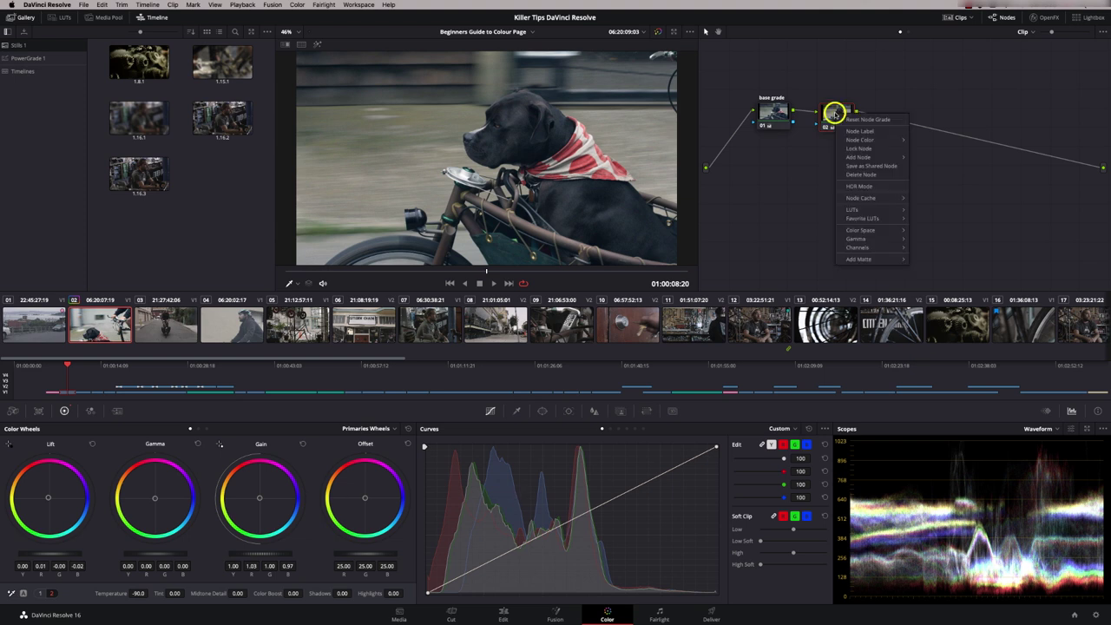
{"action": "mouse_move", "coordinate": [868, 157]}
{"action": "left_click", "coordinate": [927, 162]}
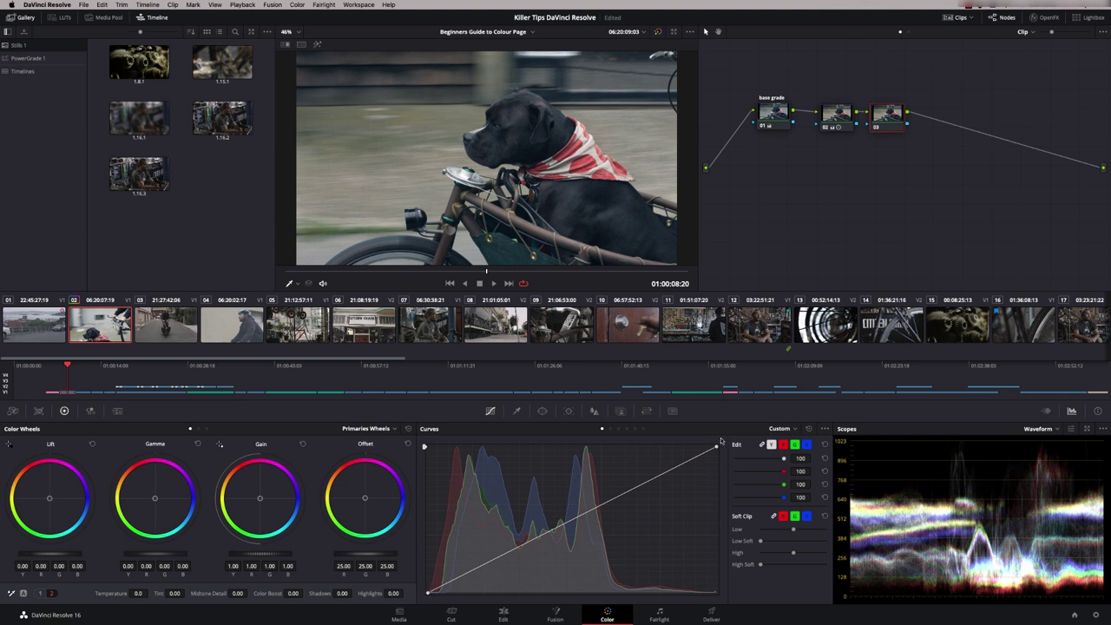
Shape a gentle S-shaped contrast curve with several points on node 03's custom luma curve.
{"action": "left_click_drag", "start_coordinate": [475, 569], "coordinate": [478, 574]}
{"action": "mouse_move", "coordinate": [666, 473]}
{"action": "left_mouse_down"}
{"action": "mouse_move", "coordinate": [665, 454]}
{"action": "mouse_move", "coordinate": [660, 469]}
{"action": "left_mouse_up"}
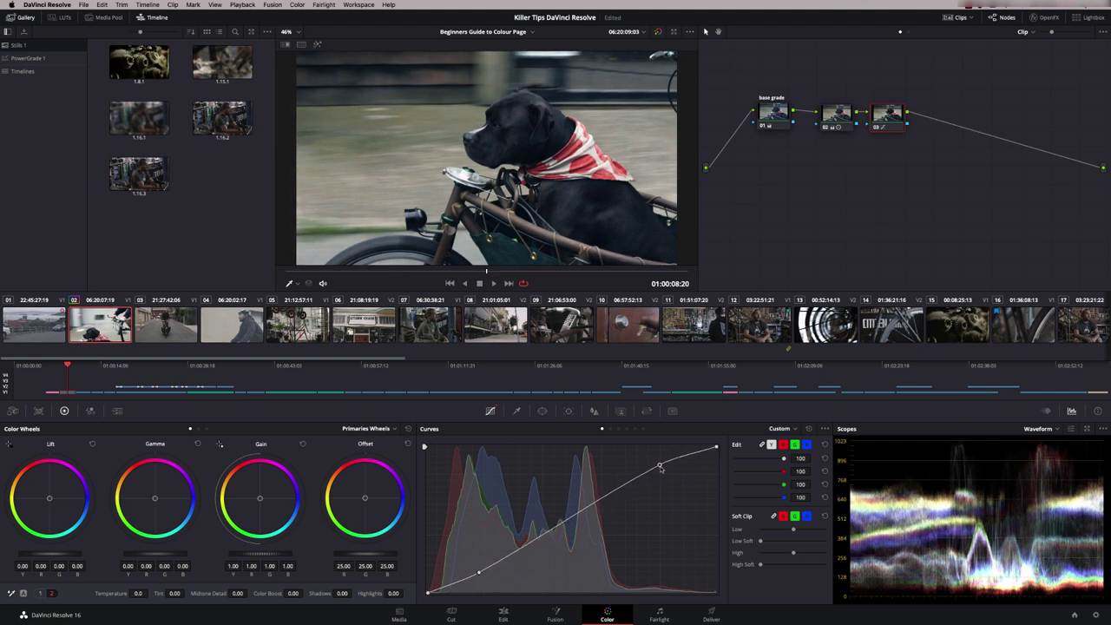
{"action": "left_click", "coordinate": [561, 526]}
{"action": "left_click_drag", "start_coordinate": [562, 526], "coordinate": [560, 521]}
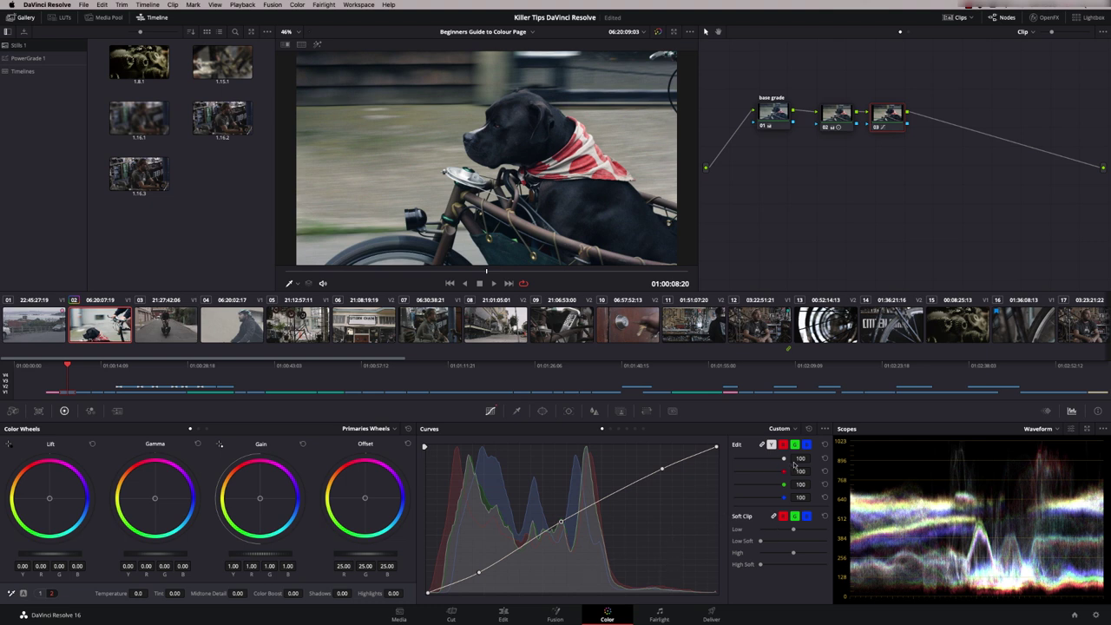
{"action": "left_click", "coordinate": [782, 444]}
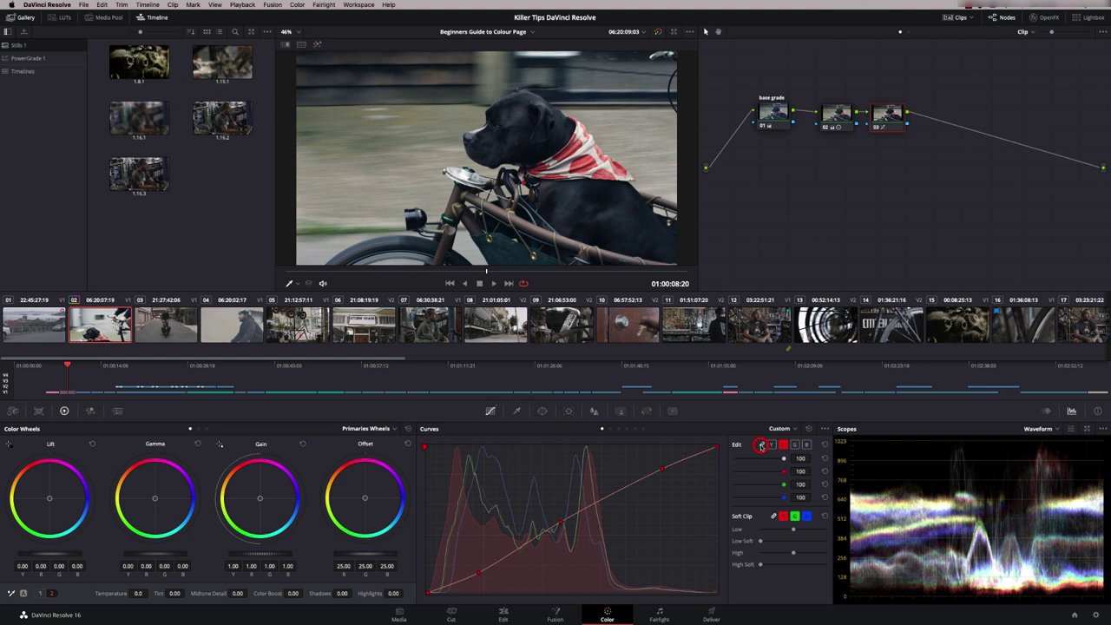
{"action": "left_click", "coordinate": [771, 444]}
{"action": "left_click_drag", "start_coordinate": [561, 524], "coordinate": [559, 523]}
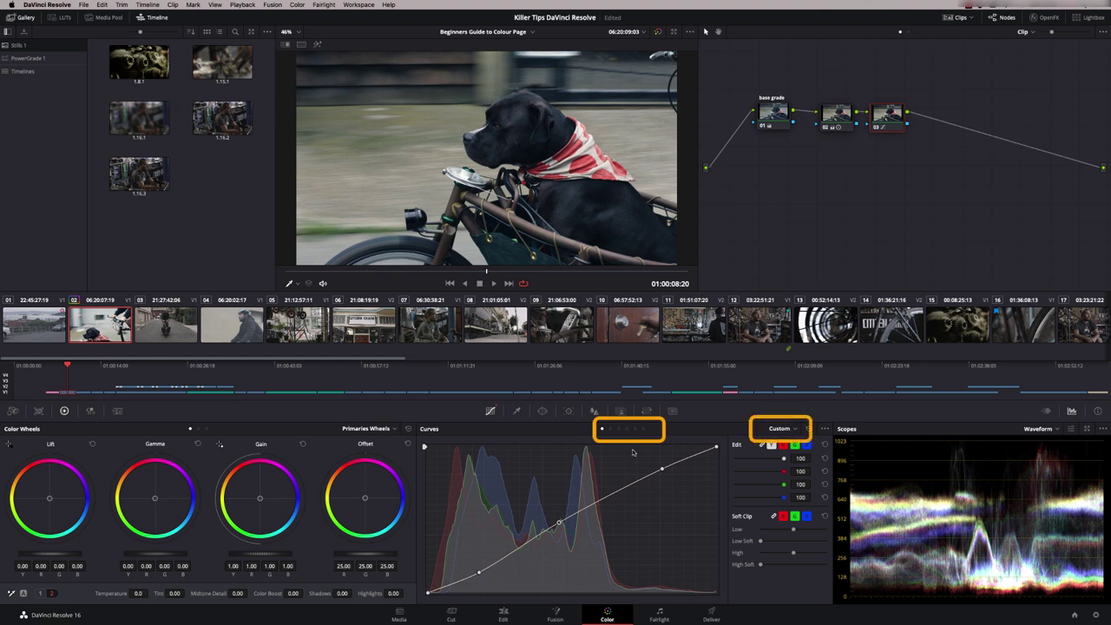
Lower the red hues' saturation with a Hue Vs Sat curve, toggling node 03 to compare.
{"action": "left_click", "coordinate": [795, 429]}
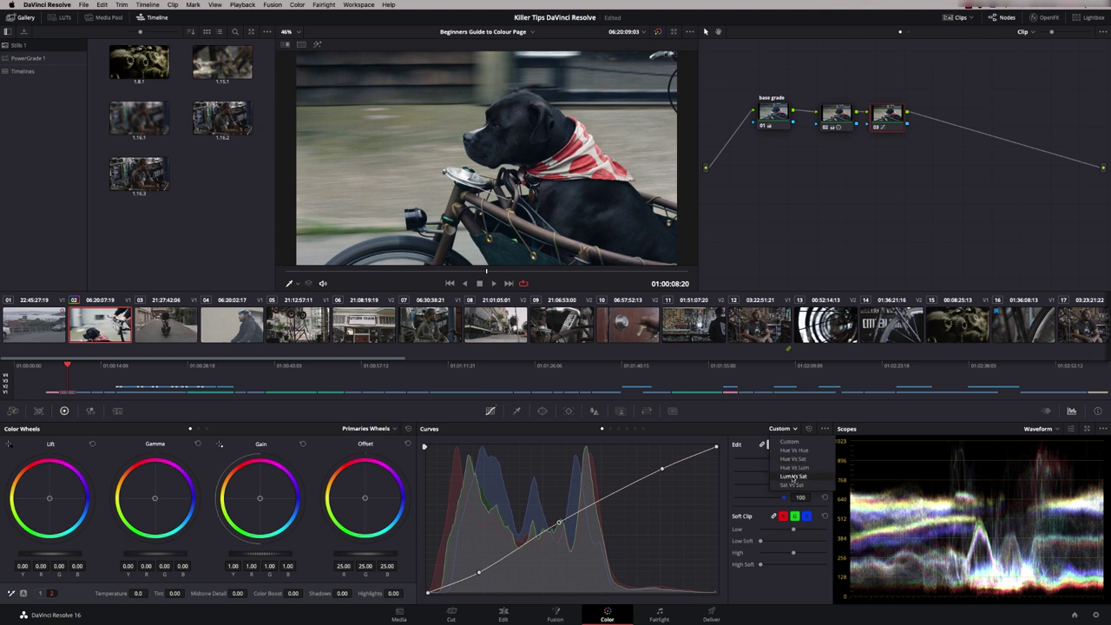
{"action": "left_click", "coordinate": [804, 460]}
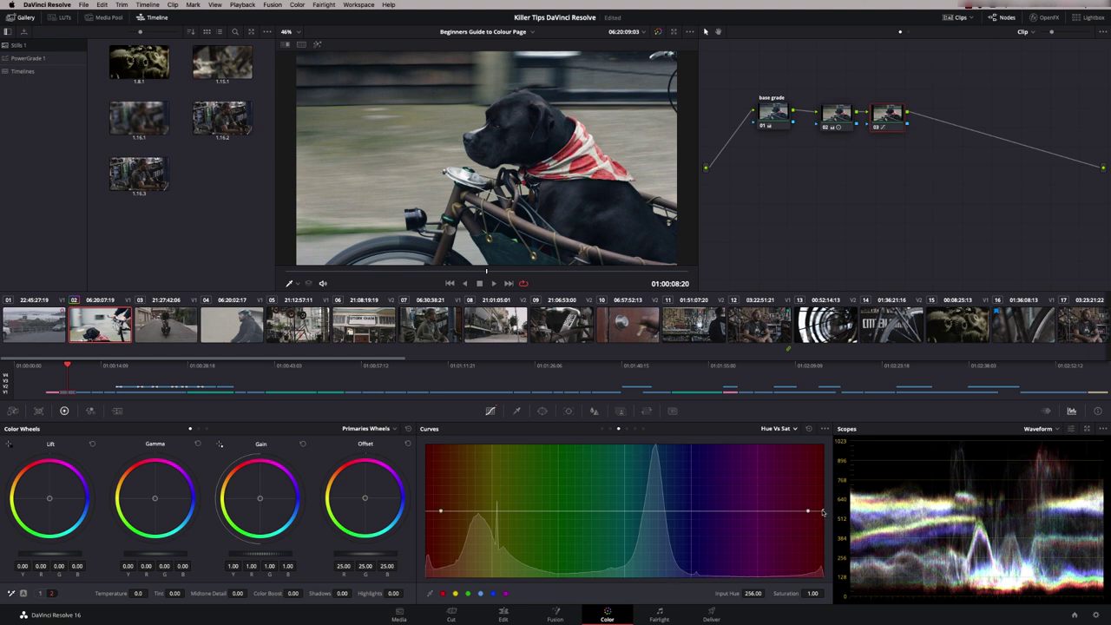
{"action": "mouse_move", "coordinate": [823, 512]}
{"action": "left_mouse_down"}
{"action": "mouse_move", "coordinate": [820, 549]}
{"action": "mouse_move", "coordinate": [824, 525]}
{"action": "left_mouse_up"}
{"action": "left_click", "coordinate": [876, 130]}
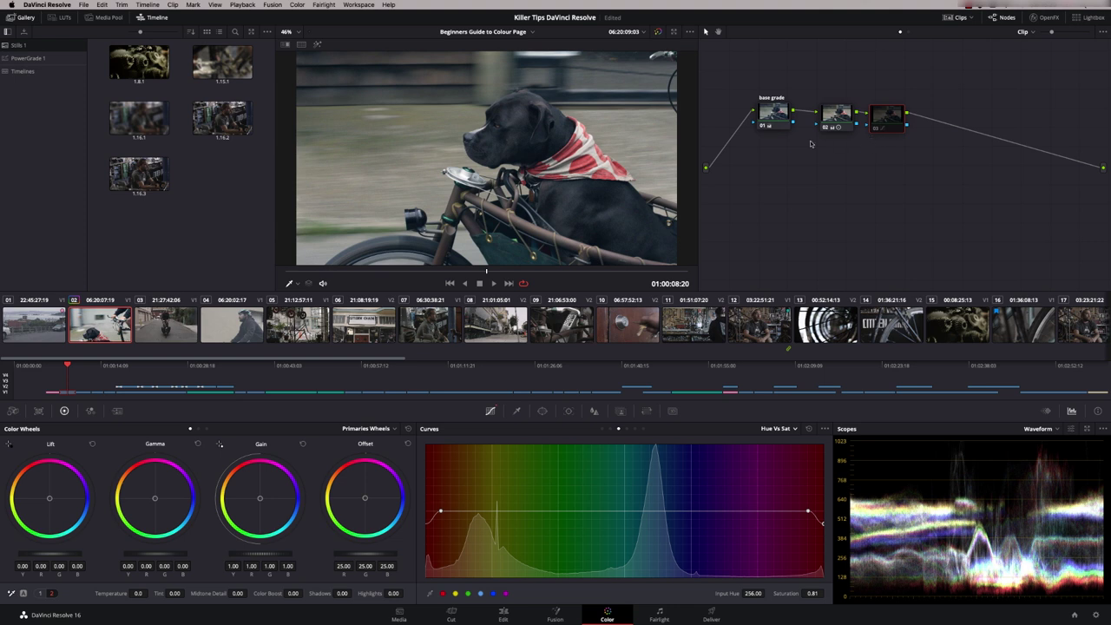
{"action": "left_click", "coordinate": [878, 128]}
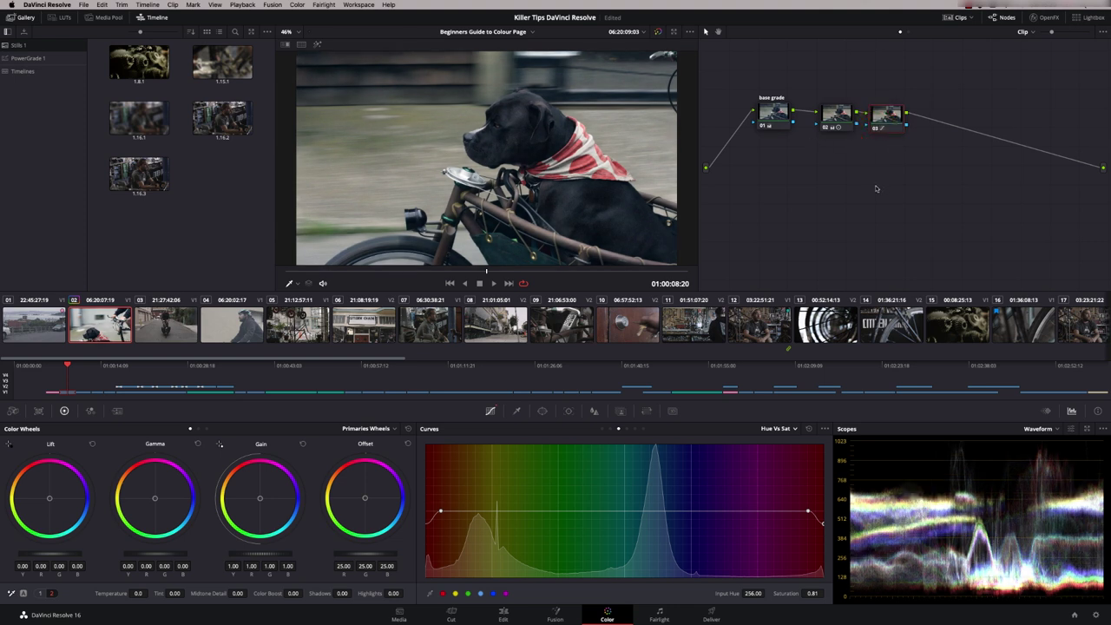
Switch the curves view back to Custom, then return to Hue Vs Sat.
{"action": "left_click", "coordinate": [491, 410]}
{"action": "left_click", "coordinate": [794, 429]}
{"action": "left_click", "coordinate": [781, 442]}
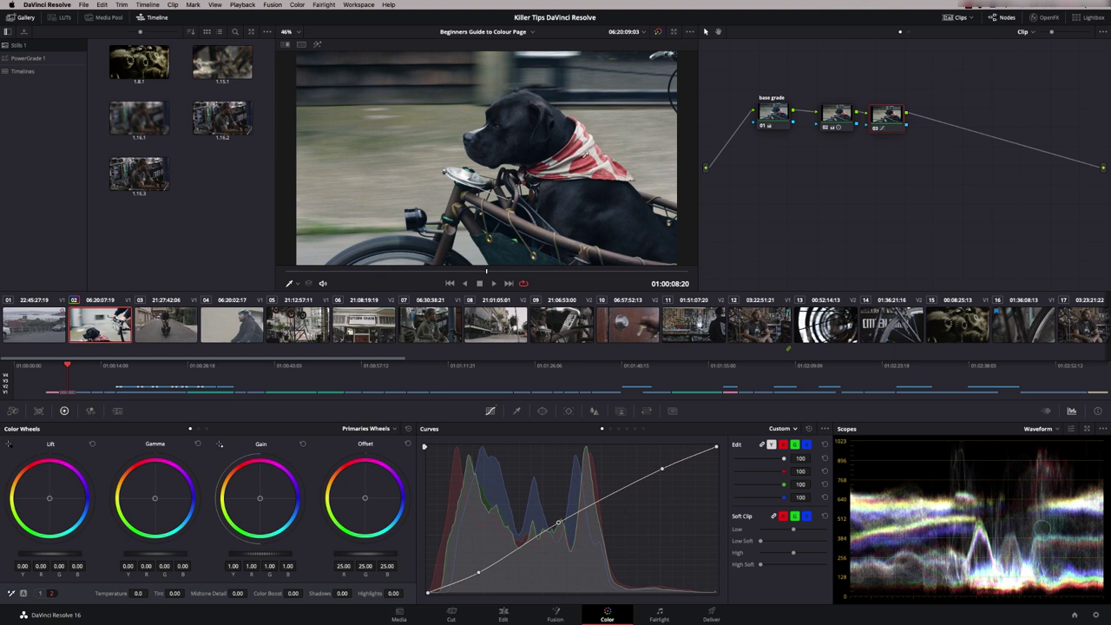
{"action": "left_click", "coordinate": [780, 428]}
{"action": "left_click", "coordinate": [793, 459]}
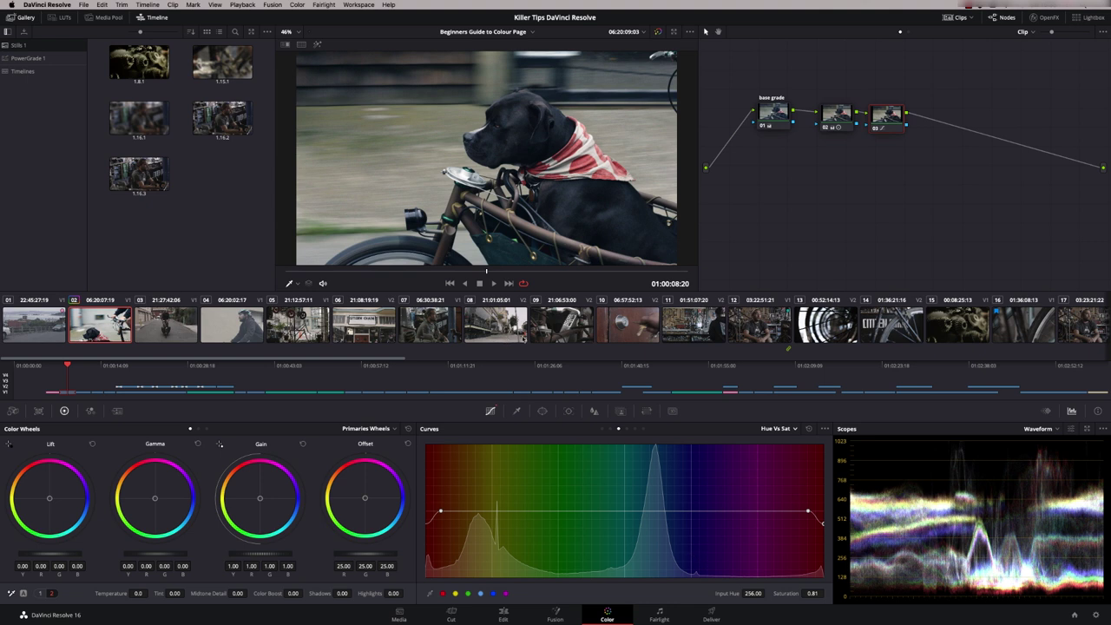
Add serial node 04 after node 03.
{"action": "right_click", "coordinate": [885, 116]}
{"action": "mouse_move", "coordinate": [925, 164]}
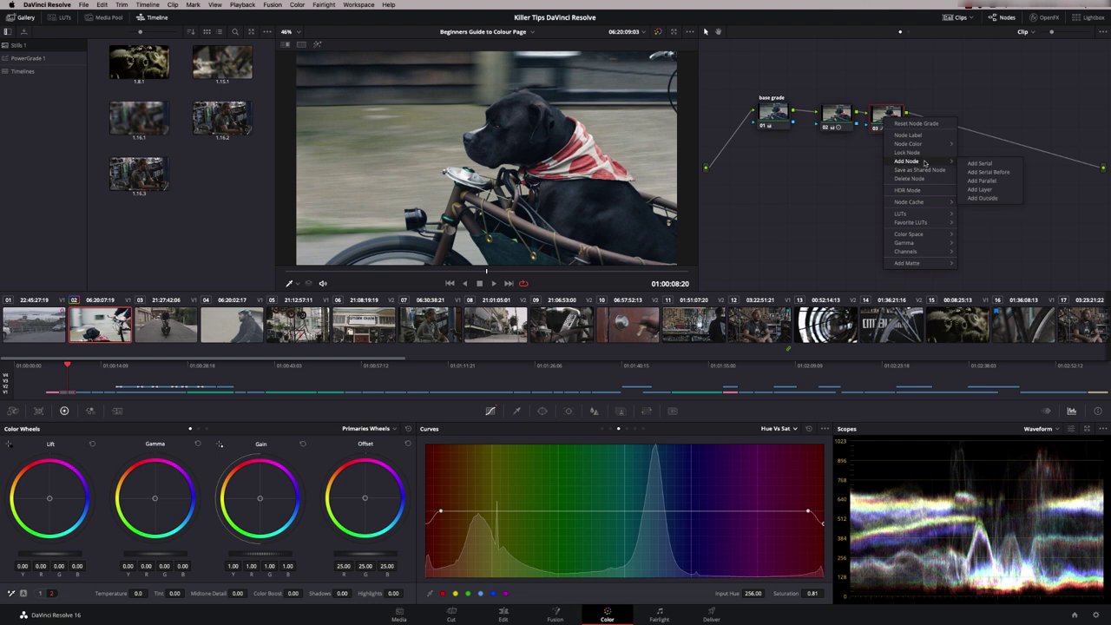
{"action": "left_click", "coordinate": [977, 163]}
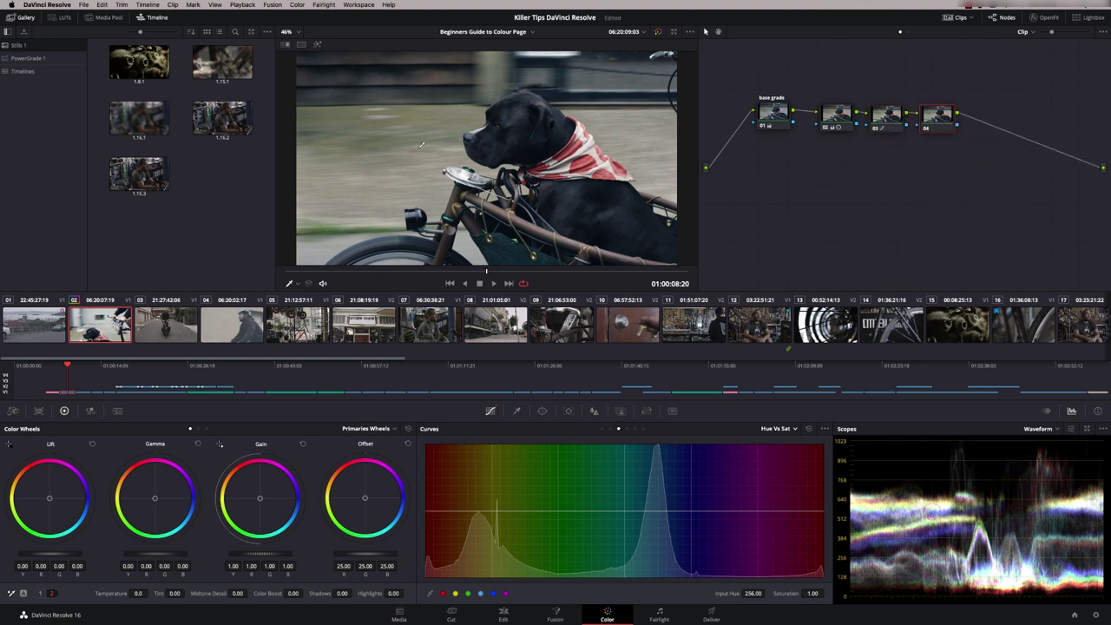
Grab still 1.2.1 of the graded dog frame and briefly view its node graph.
{"action": "right_click", "coordinate": [446, 98]}
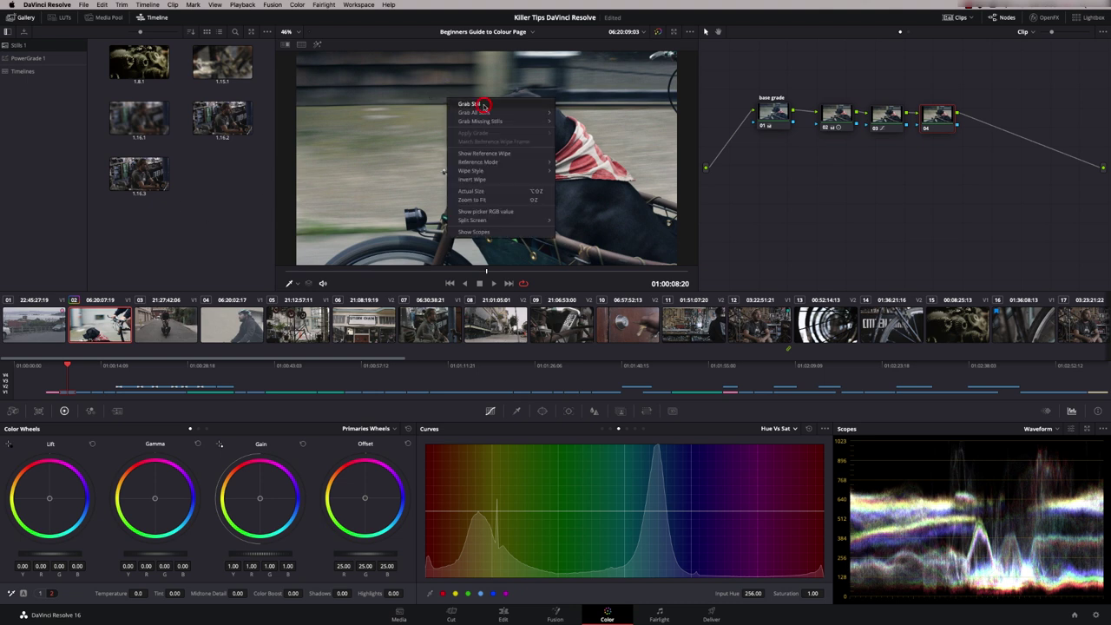
{"action": "left_click", "coordinate": [483, 104]}
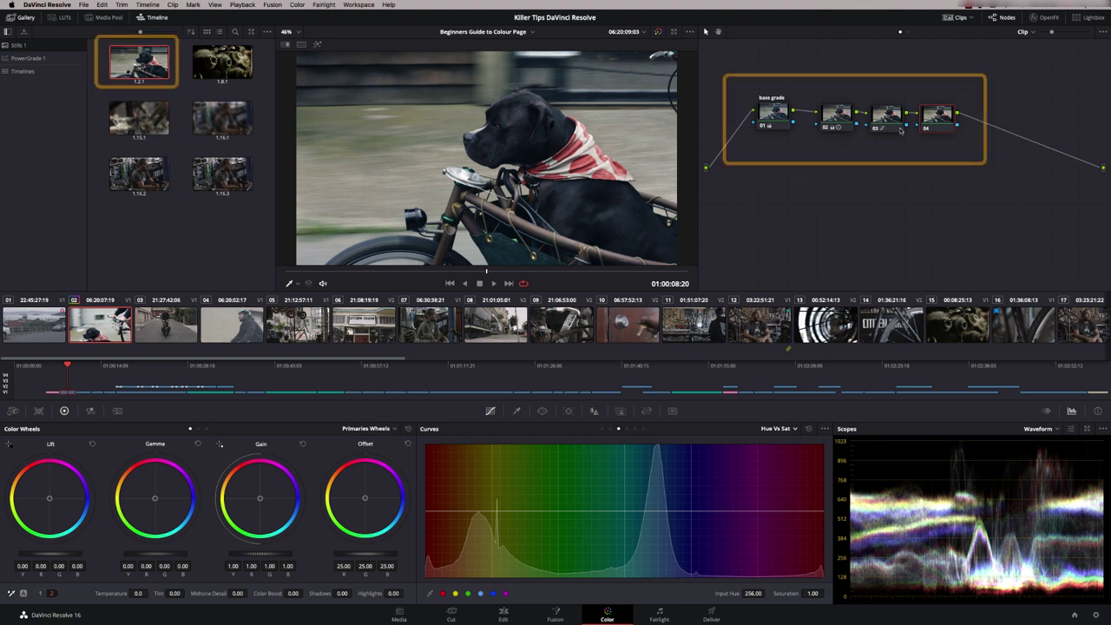
{"action": "right_click", "coordinate": [127, 61]}
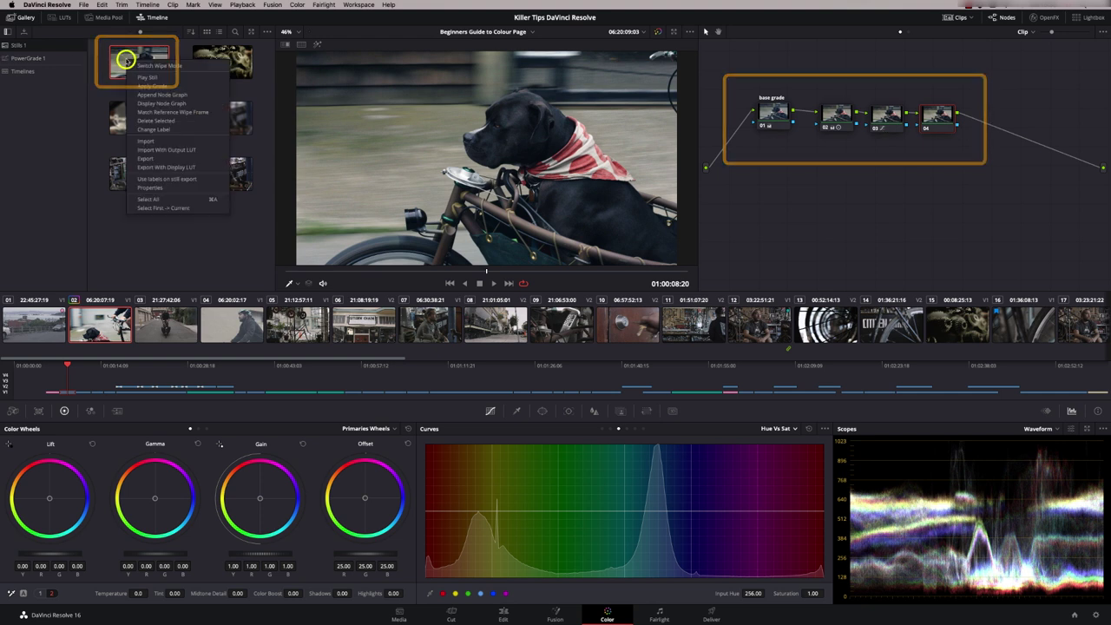
{"action": "left_click", "coordinate": [173, 104]}
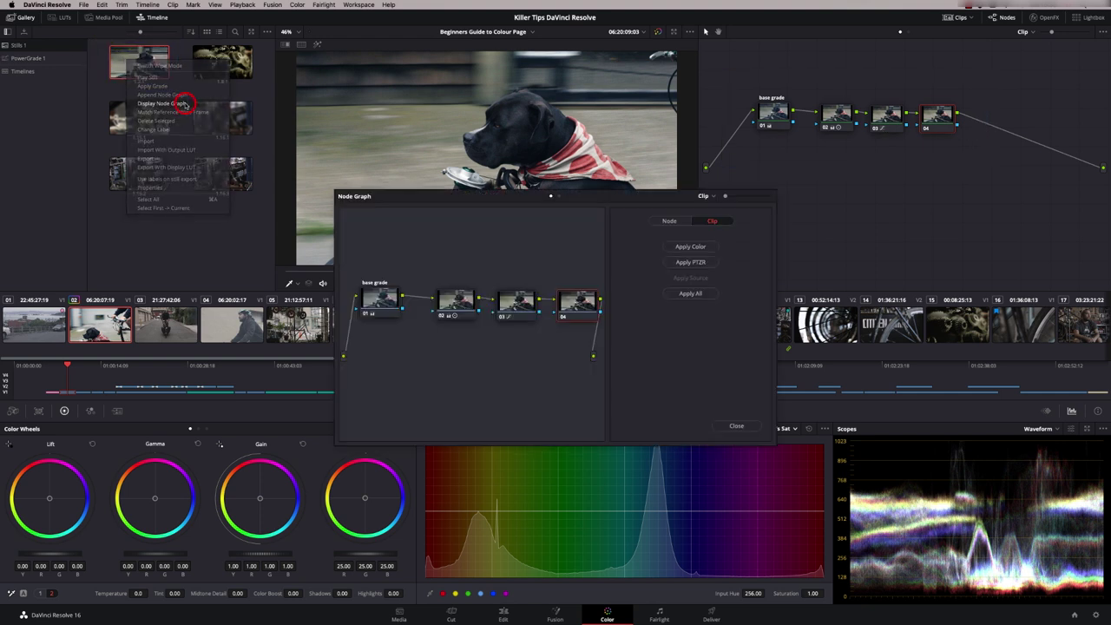
{"action": "left_click", "coordinate": [737, 426]}
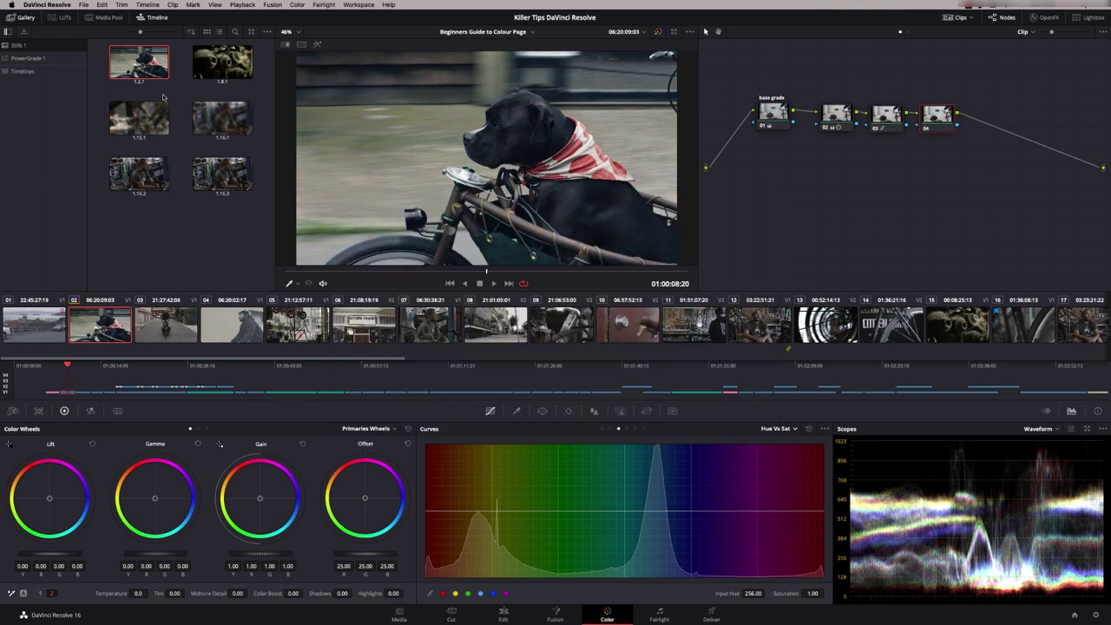
Apply the gallery still's four-node grade to cyclist clip 04 and compare it with dog clip 02.
{"action": "left_click", "coordinate": [222, 336]}
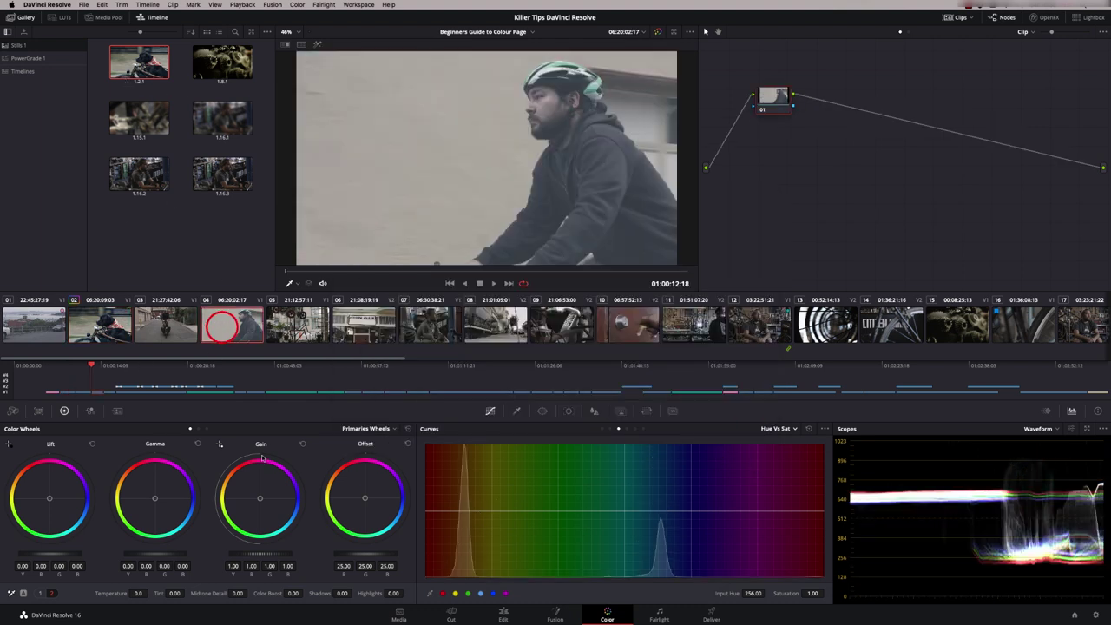
{"action": "left_click_drag", "start_coordinate": [139, 63], "coordinate": [611, 153]}
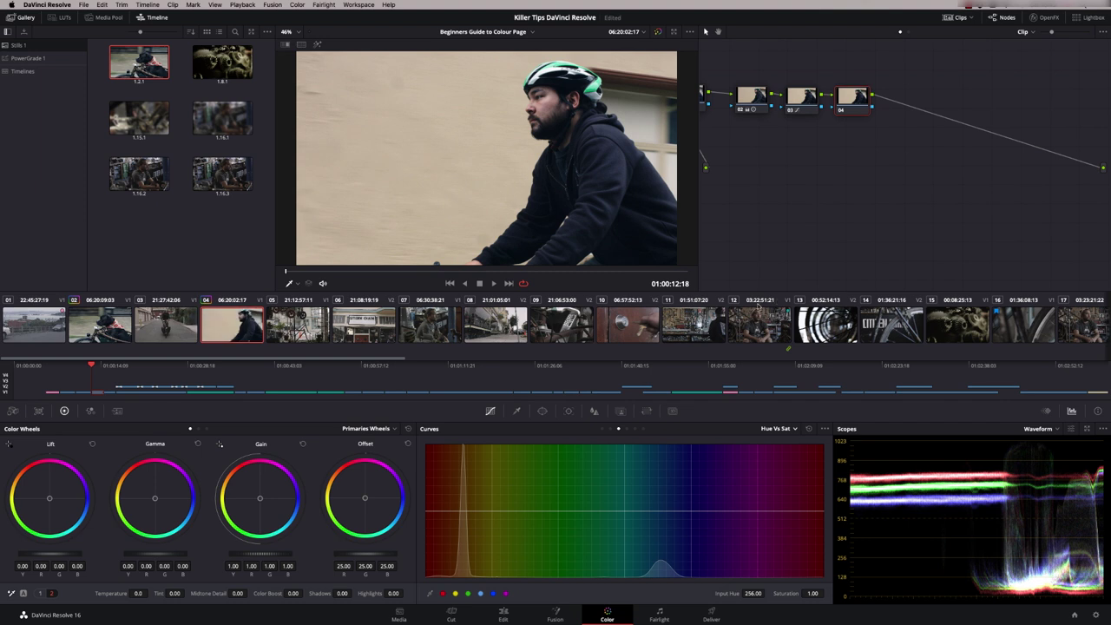
{"action": "left_click", "coordinate": [83, 326]}
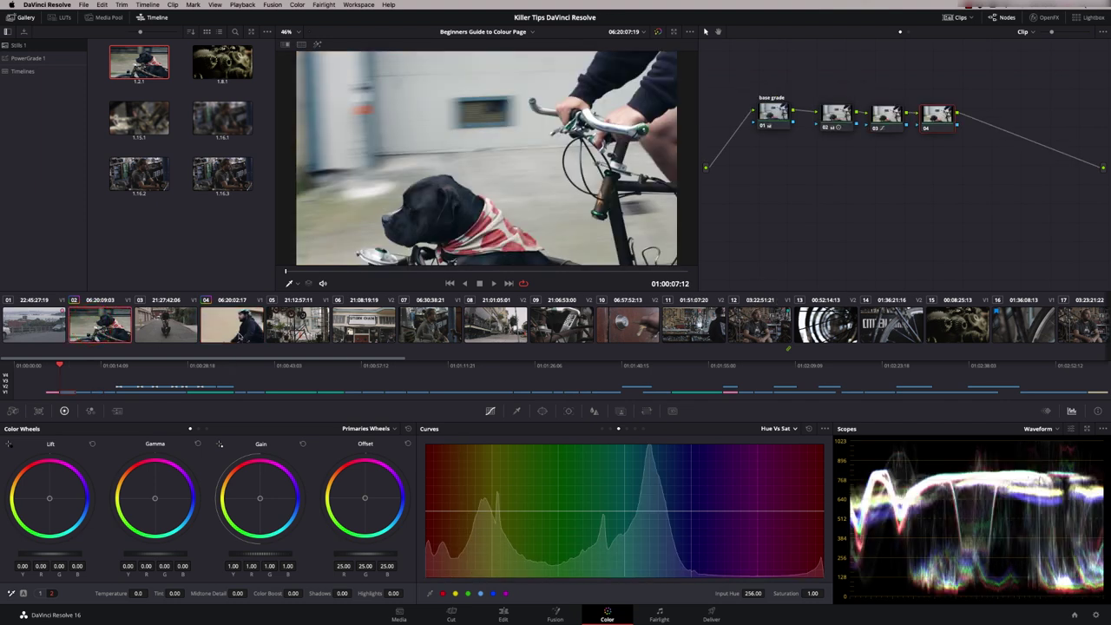
{"action": "left_click", "coordinate": [241, 333]}
Select and recentre the four nodes, then return to dog clip 02 and play it.
{"action": "left_click_drag", "start_coordinate": [705, 81], "coordinate": [920, 158]}
{"action": "left_click", "coordinate": [888, 211]}
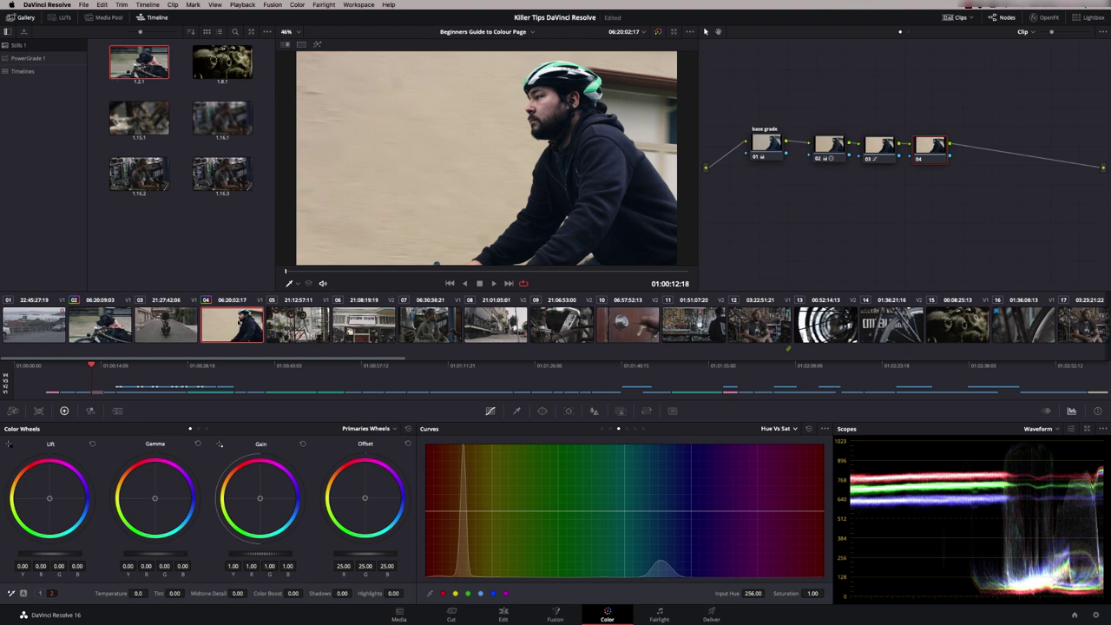
{"action": "key", "text": "Up"}
{"action": "key", "text": "Up"}
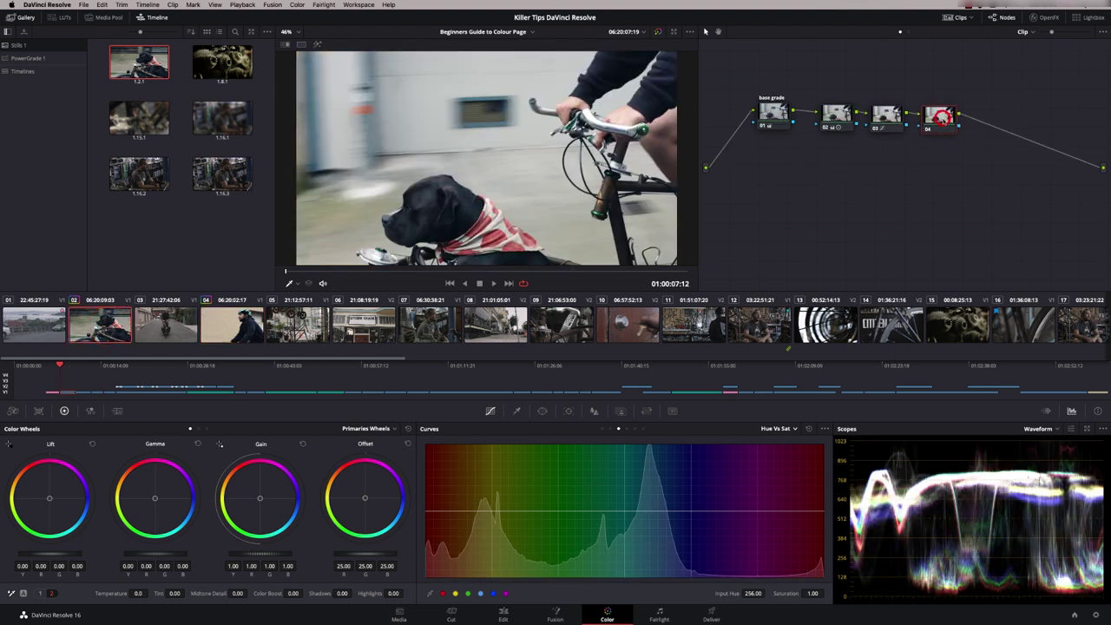
{"action": "left_click", "coordinate": [493, 283]}
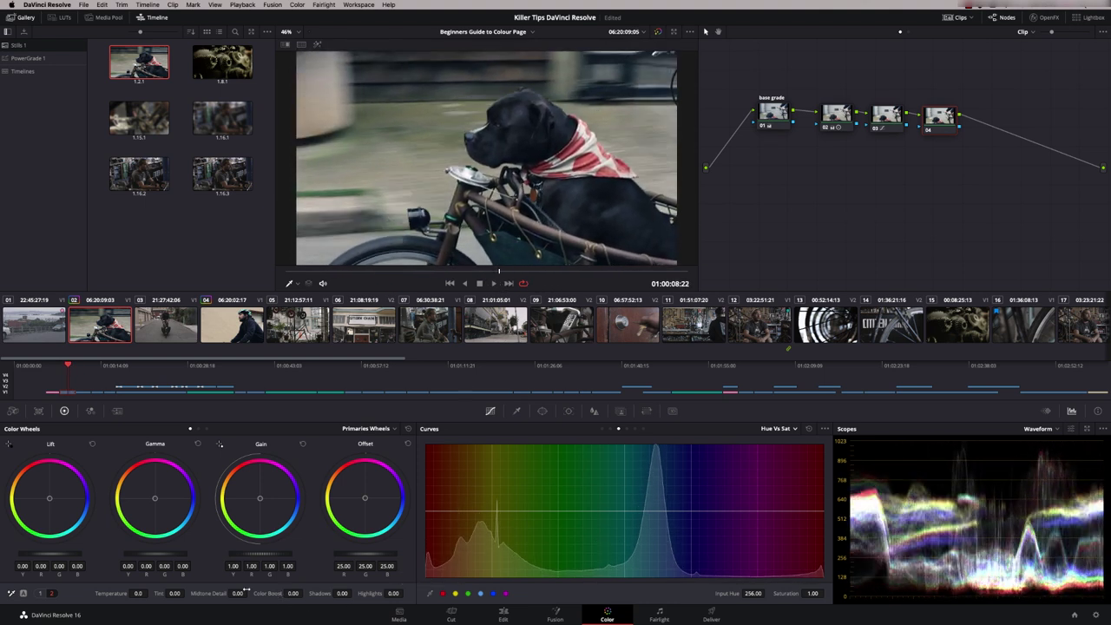
Lower the dog clip's contrast to 0.890 and wipe-compare it against still 1.2.1.
{"action": "left_click", "coordinate": [40, 593]}
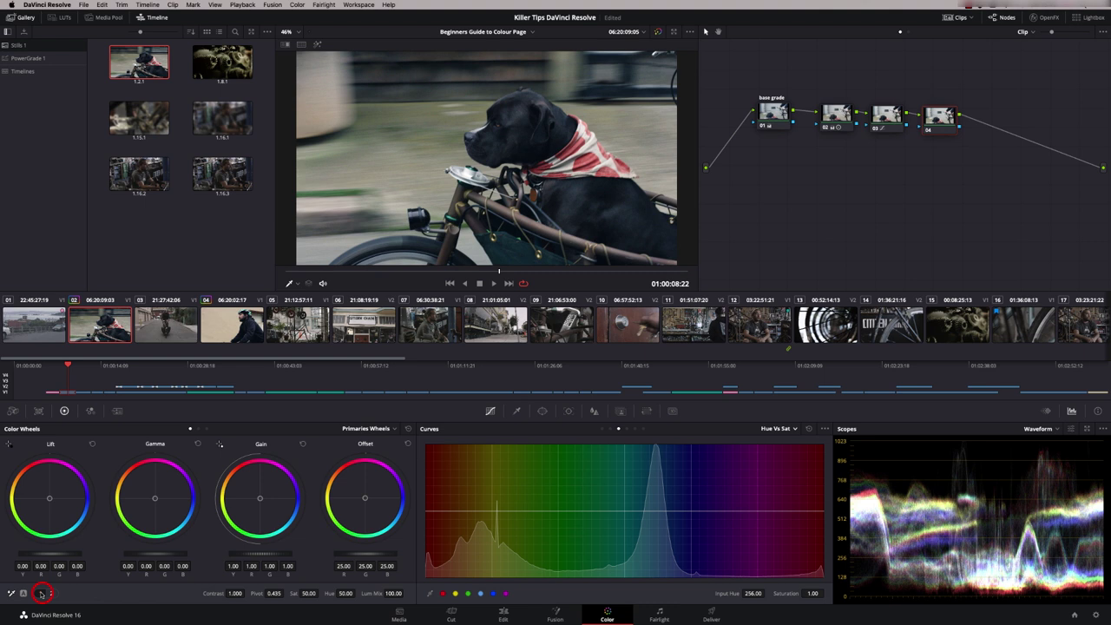
{"action": "mouse_move", "coordinate": [236, 593]}
{"action": "left_mouse_down"}
{"action": "mouse_move", "coordinate": [247, 592]}
{"action": "mouse_move", "coordinate": [226, 595]}
{"action": "left_mouse_up"}
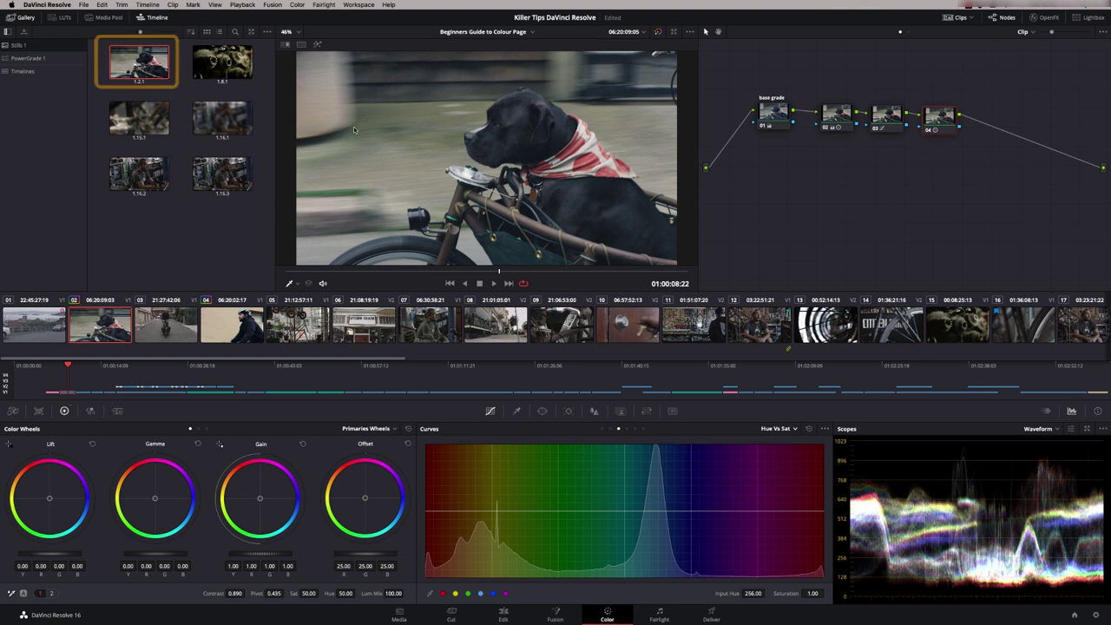
{"action": "double_click", "coordinate": [137, 62]}
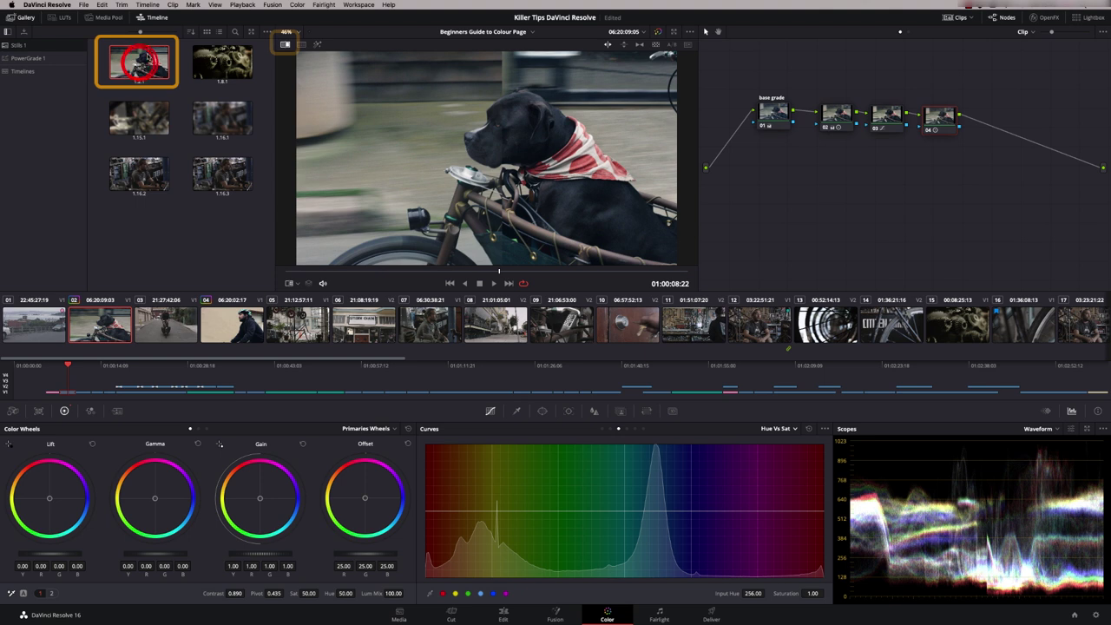
{"action": "left_click_drag", "start_coordinate": [563, 170], "coordinate": [504, 204]}
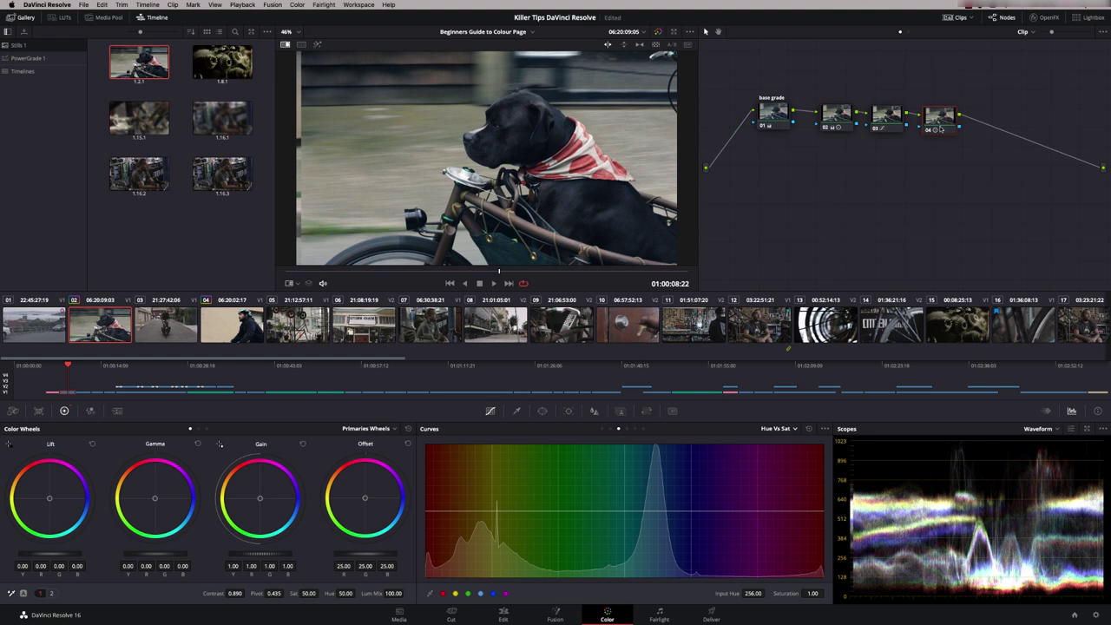
Reset node 04's grade and turn off the still wipe in the viewer.
{"action": "right_click", "coordinate": [939, 124]}
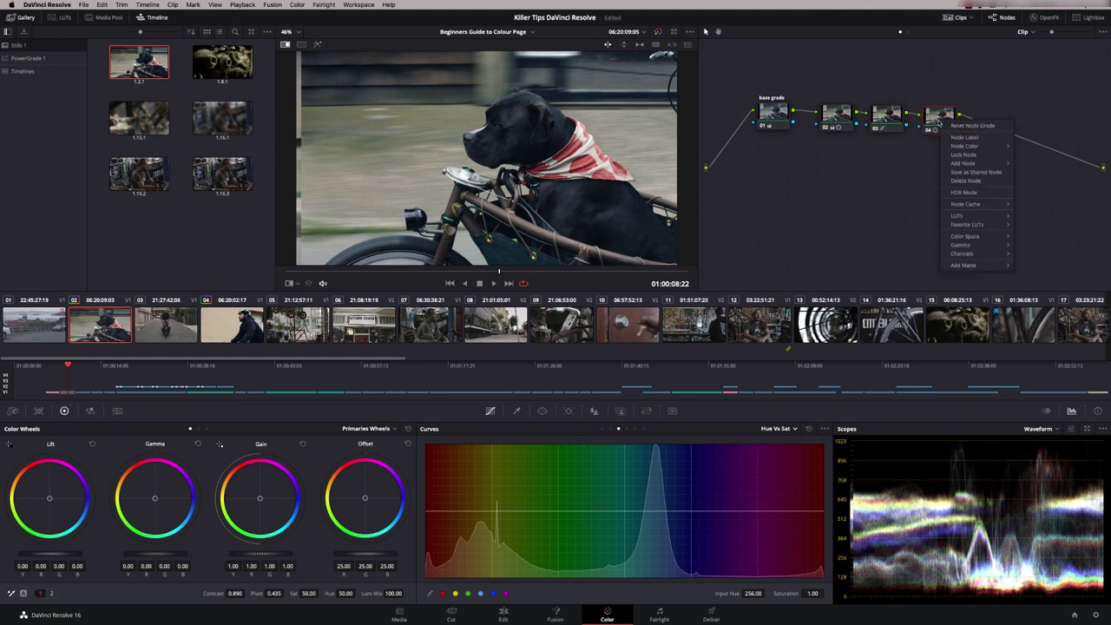
{"action": "left_click", "coordinate": [971, 125]}
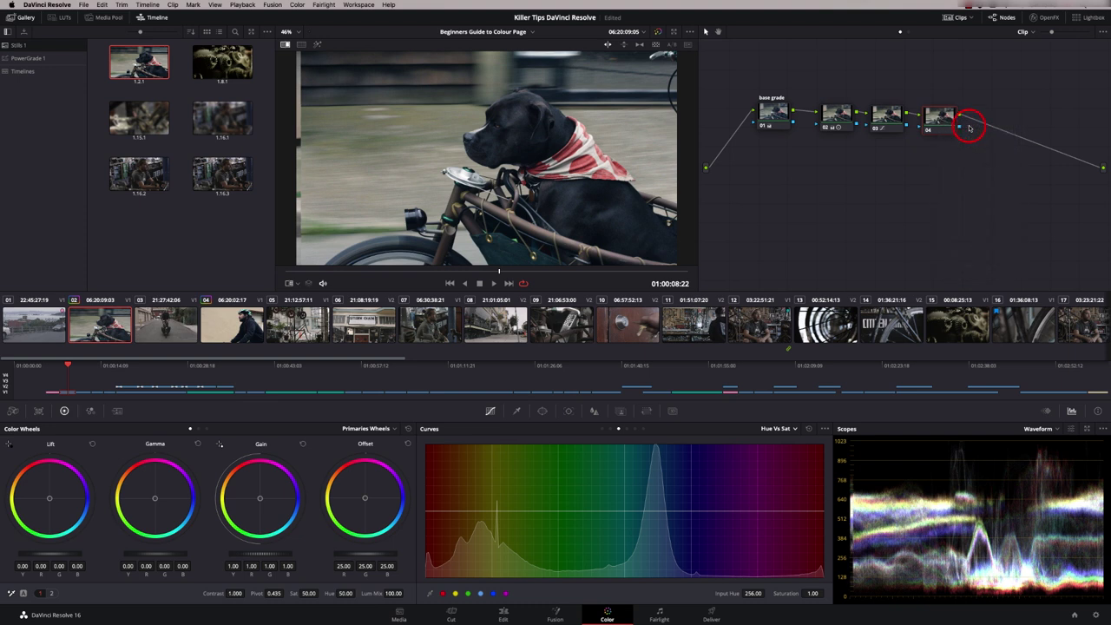
{"action": "left_click", "coordinate": [286, 45]}
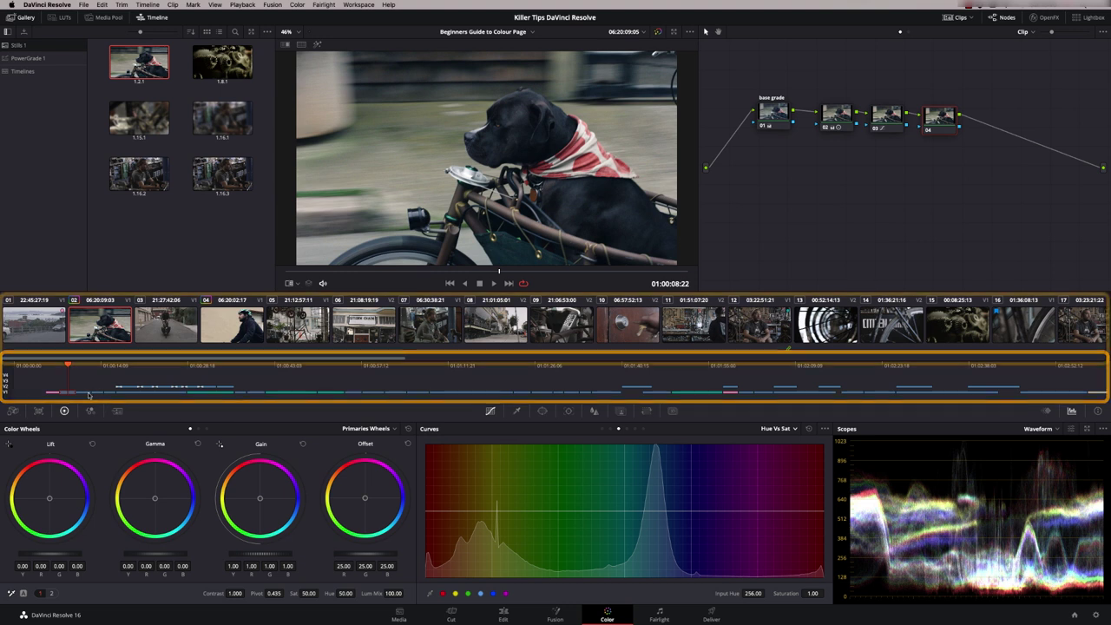
Browse clips 04–06, return to dog clip 02, and reconnect node 01 to the source.
{"action": "left_click", "coordinate": [223, 326]}
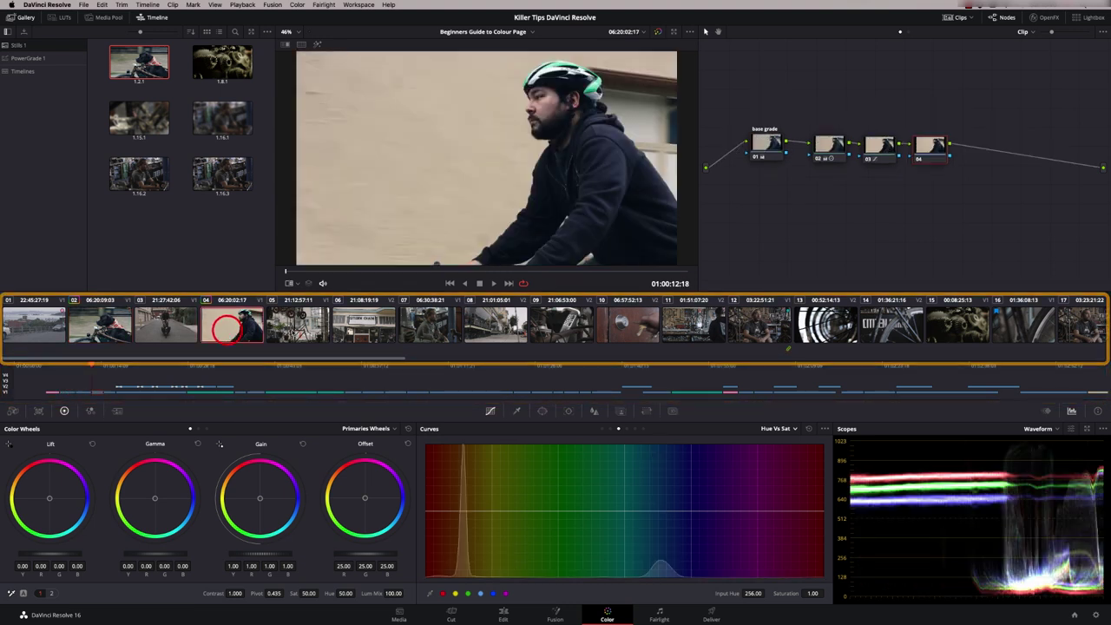
{"action": "left_click", "coordinate": [298, 325]}
{"action": "left_click", "coordinate": [359, 325]}
{"action": "left_click", "coordinate": [298, 329]}
{"action": "left_click", "coordinate": [250, 328]}
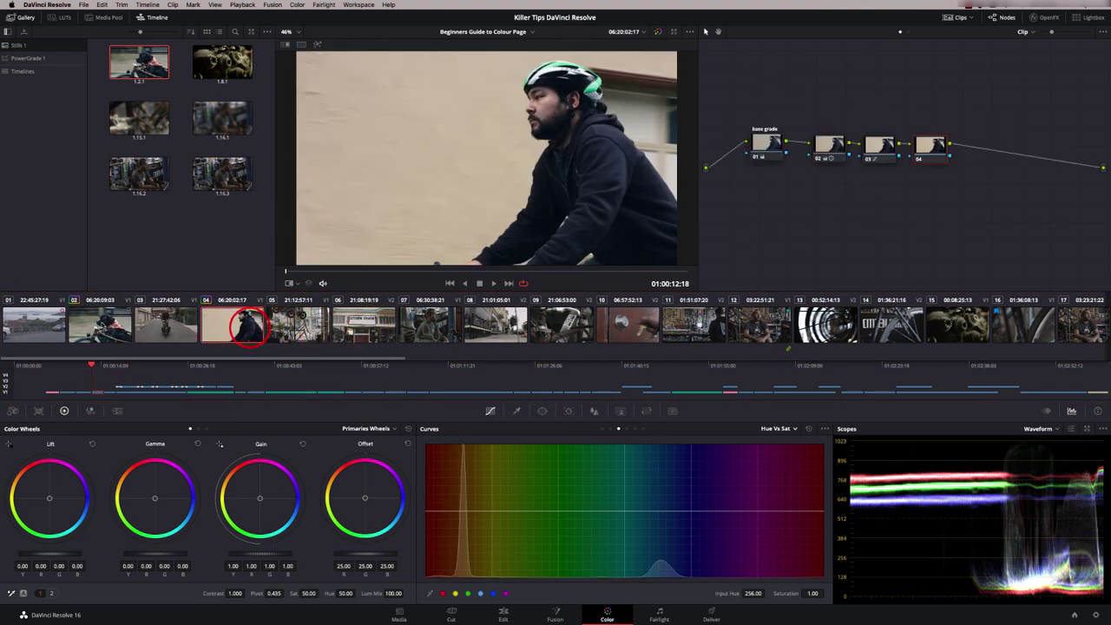
{"action": "left_click", "coordinate": [98, 327]}
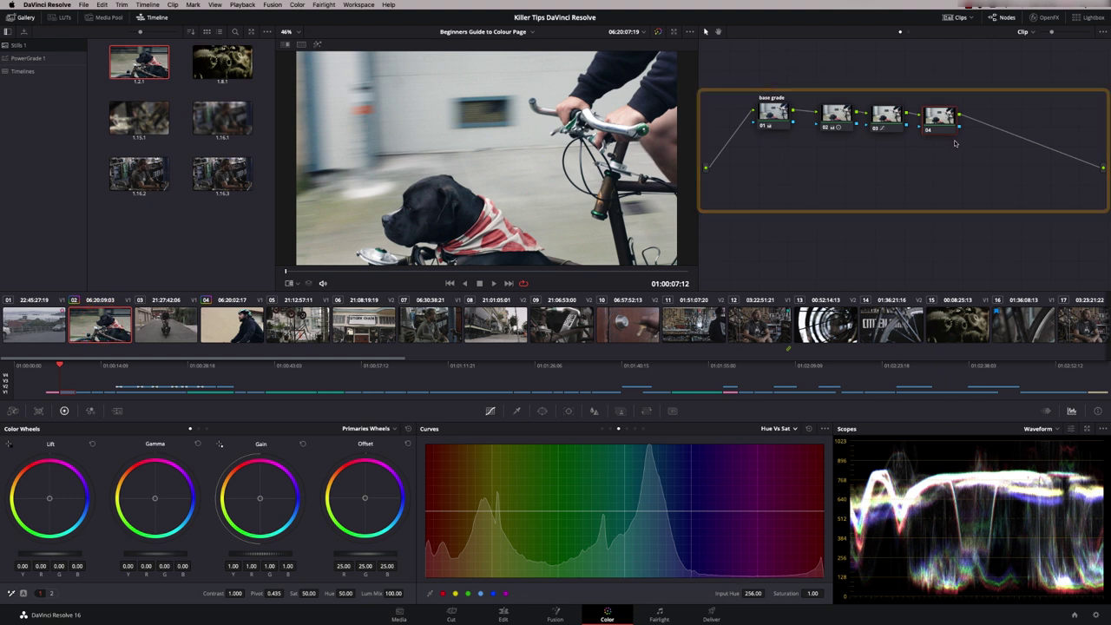
{"action": "left_click_drag", "start_coordinate": [713, 161], "coordinate": [708, 169]}
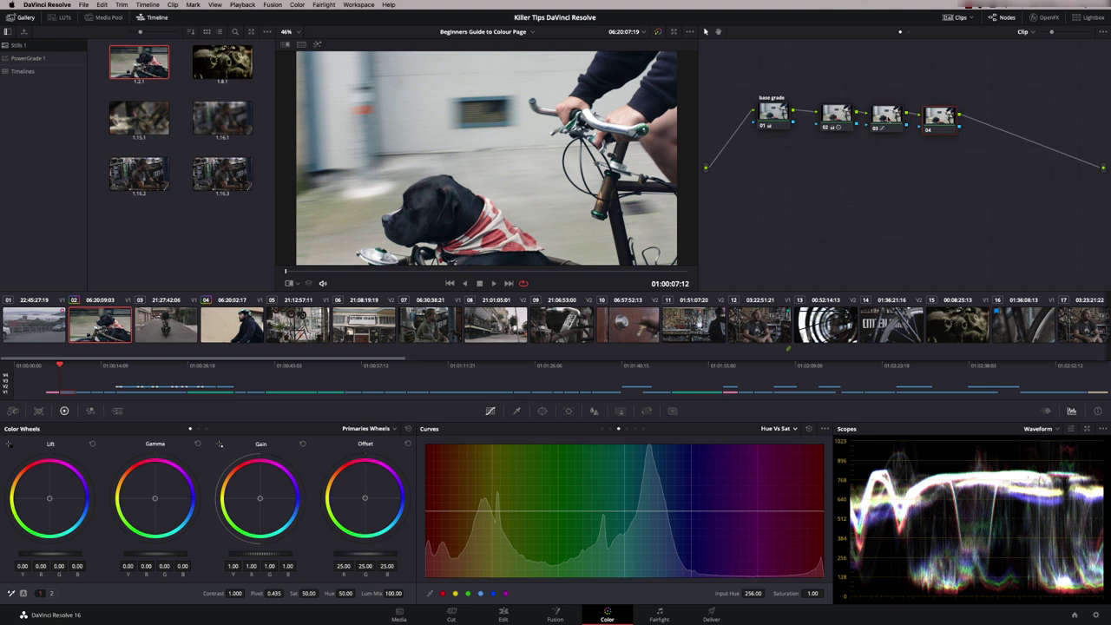
{"action": "left_click", "coordinate": [936, 120]}
{"action": "key", "text": "super+d"}
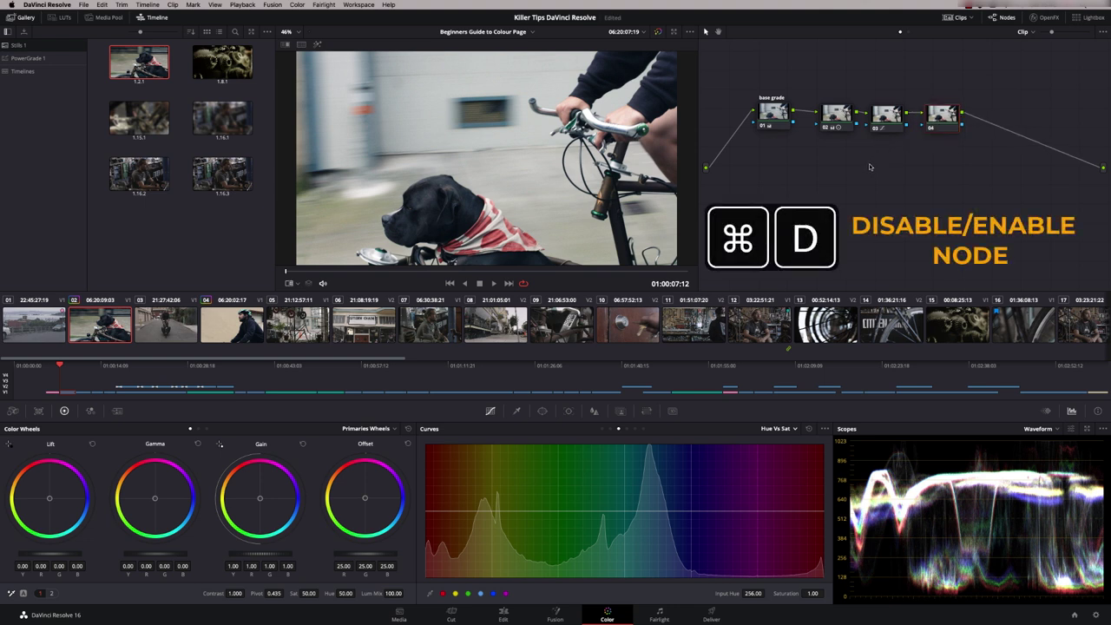
{"action": "left_click", "coordinate": [838, 121]}
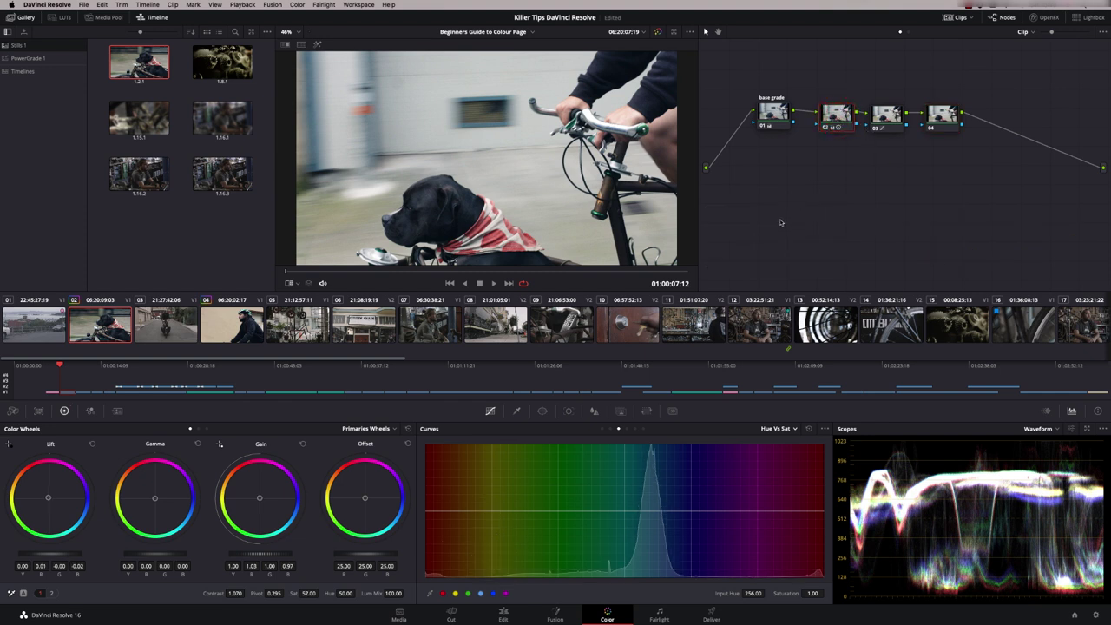
{"action": "key", "text": "super+d"}
{"action": "left_click", "coordinate": [886, 117]}
{"action": "key", "text": "super+d"}
{"action": "key", "text": "super+d"}
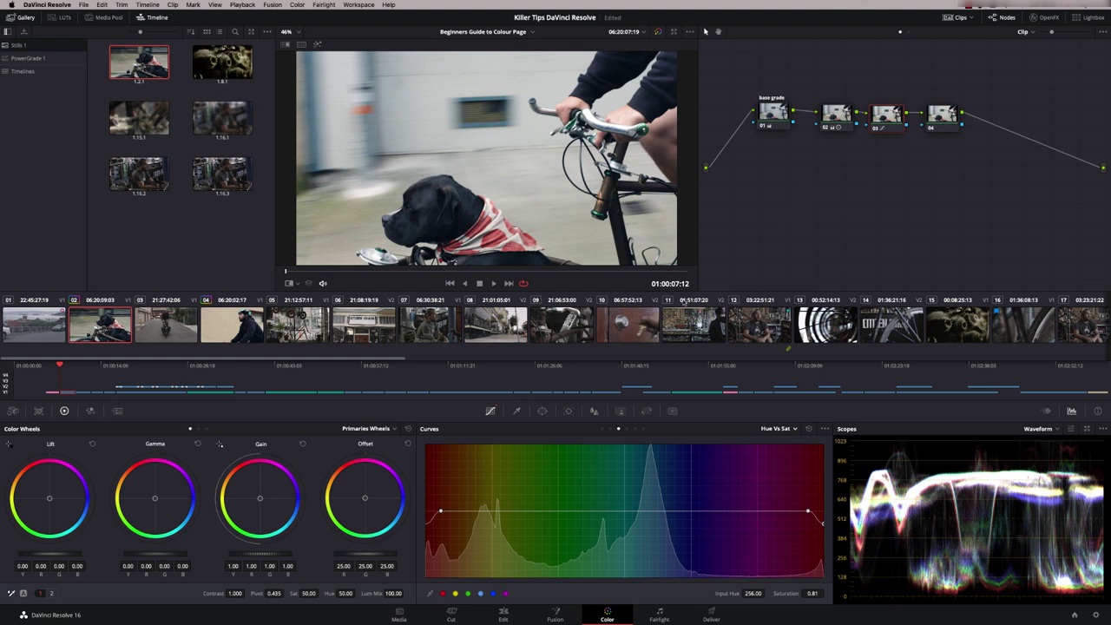
Preview the Edit timeline with grades bypassed and restored, then go back to Color.
{"action": "left_click", "coordinate": [502, 615]}
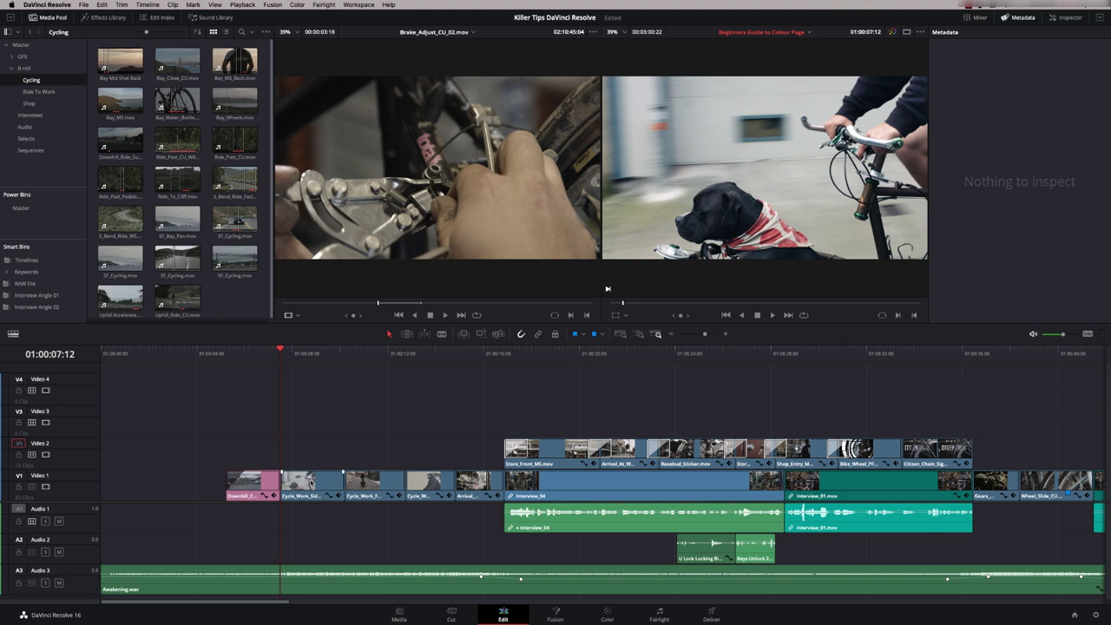
{"action": "left_click_drag", "start_coordinate": [333, 351], "coordinate": [304, 353]}
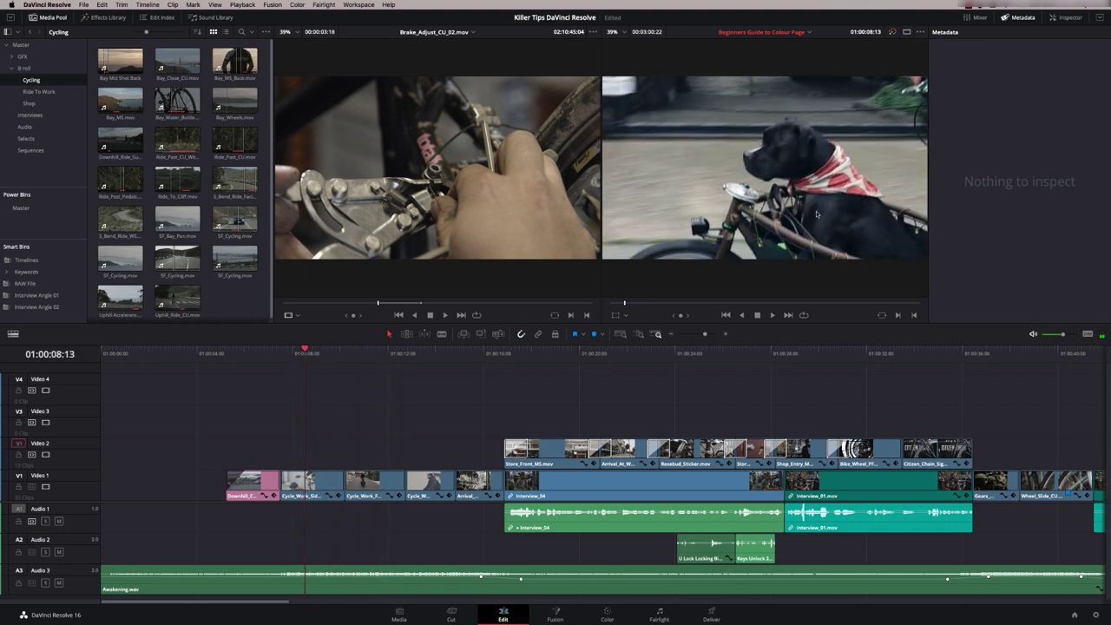
{"action": "left_click", "coordinate": [892, 32]}
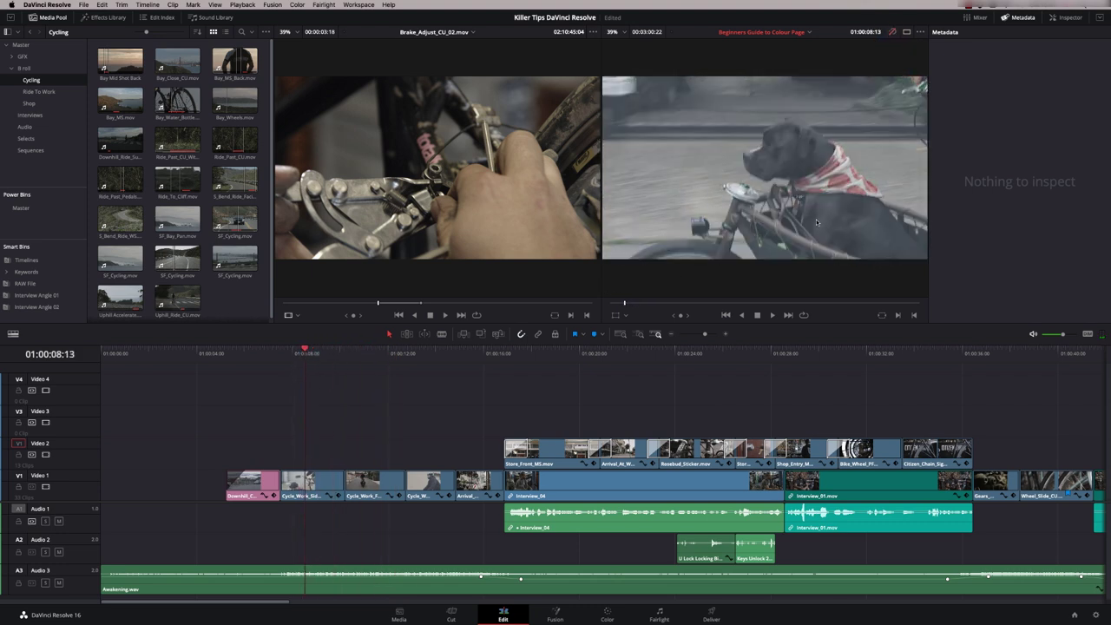
{"action": "left_click", "coordinate": [892, 32]}
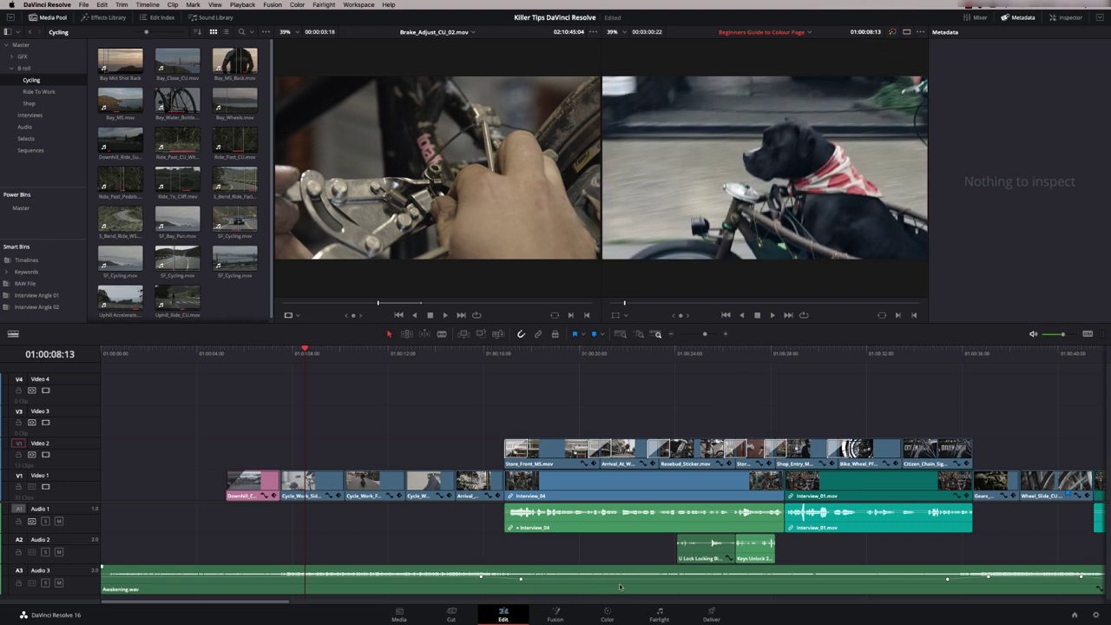
{"action": "left_click", "coordinate": [607, 613]}
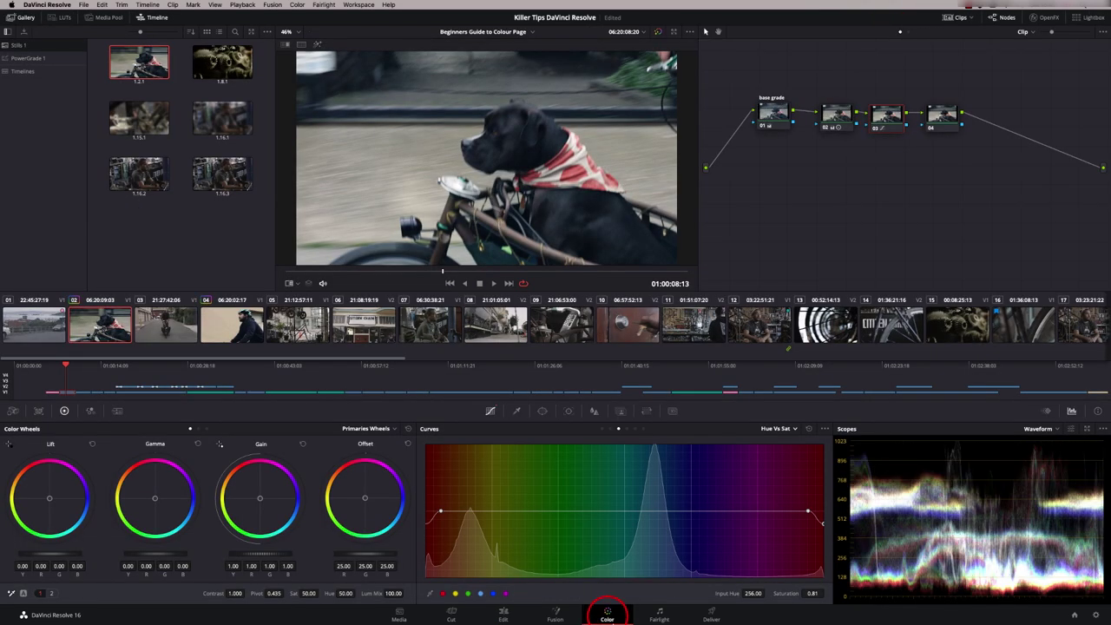
Trim the second V1 clip's head and slide Downhill_Cycle_Work.mov to close the gap.
{"action": "left_click", "coordinate": [504, 614]}
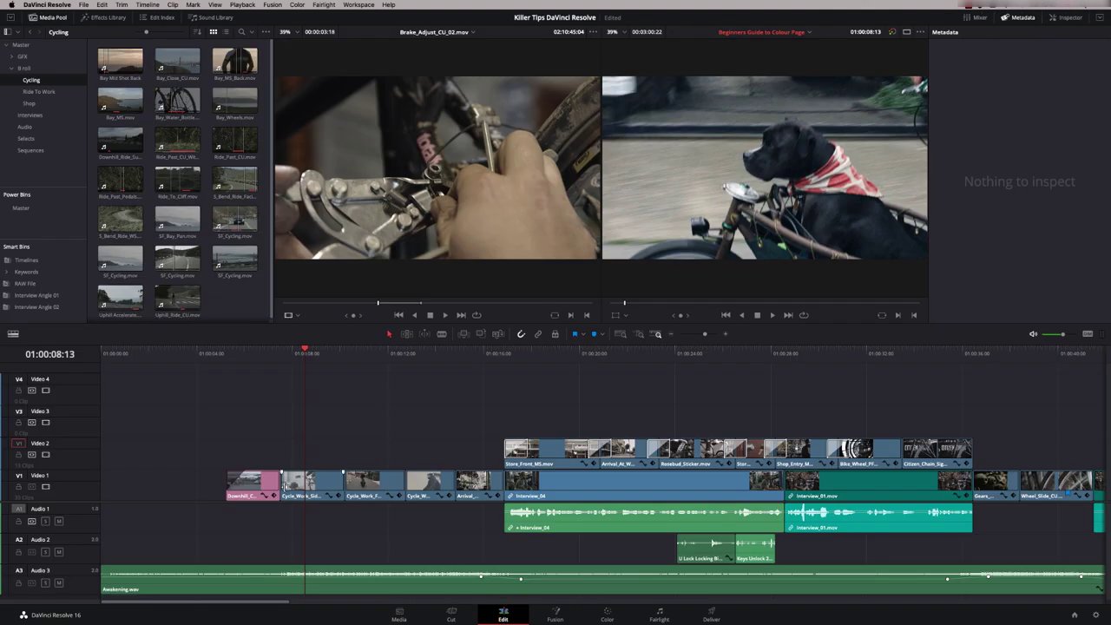
{"action": "mouse_move", "coordinate": [282, 488]}
{"action": "left_mouse_down"}
{"action": "mouse_move", "coordinate": [295, 488]}
{"action": "mouse_move", "coordinate": [278, 493]}
{"action": "left_mouse_up"}
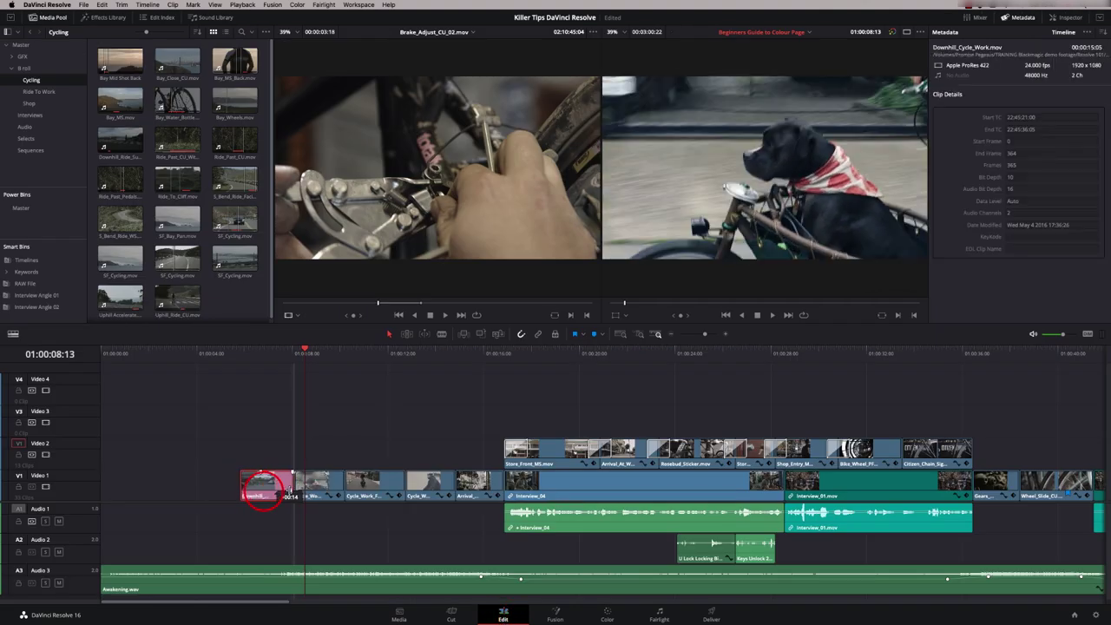
{"action": "left_click", "coordinate": [608, 614]}
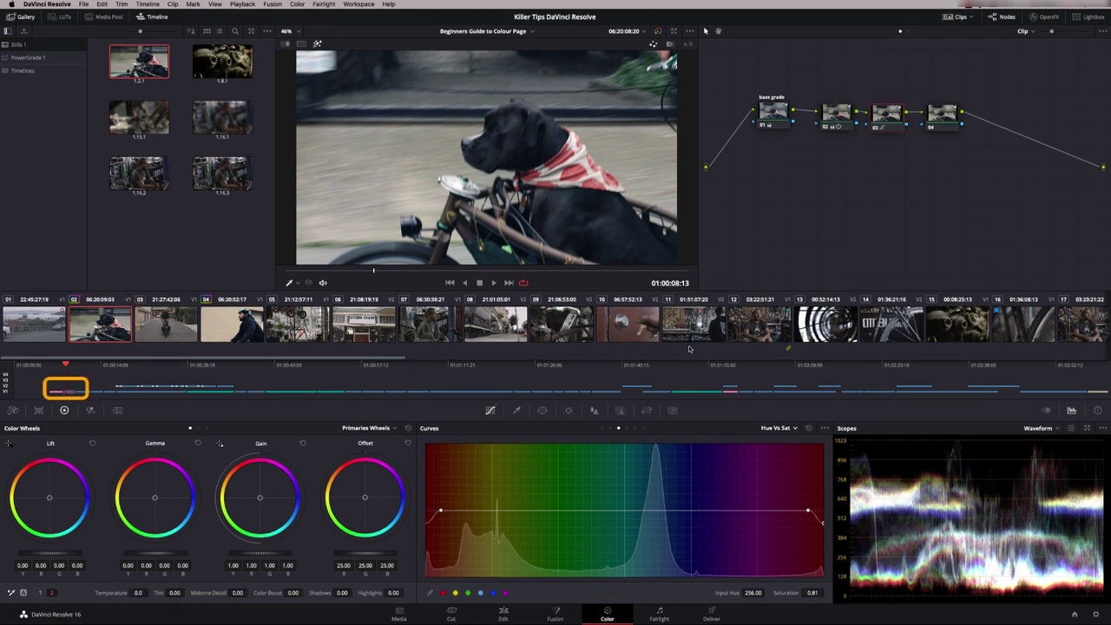
Select node 04 of the dog clip and show the HSL Qualifier controls.
{"action": "left_click", "coordinate": [940, 127]}
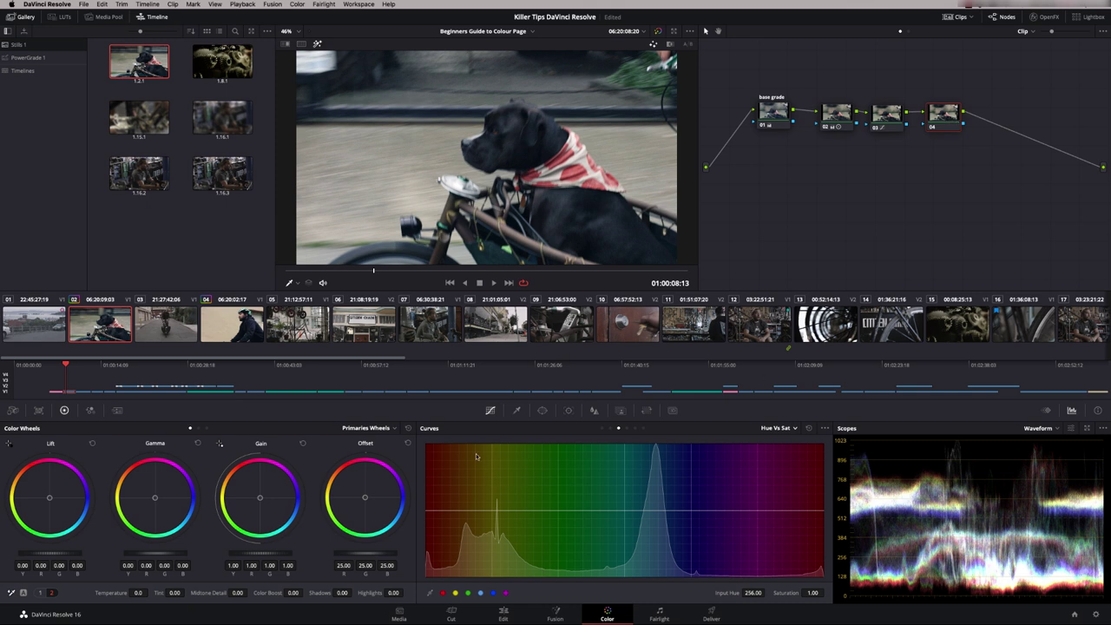
{"action": "left_click", "coordinate": [517, 410]}
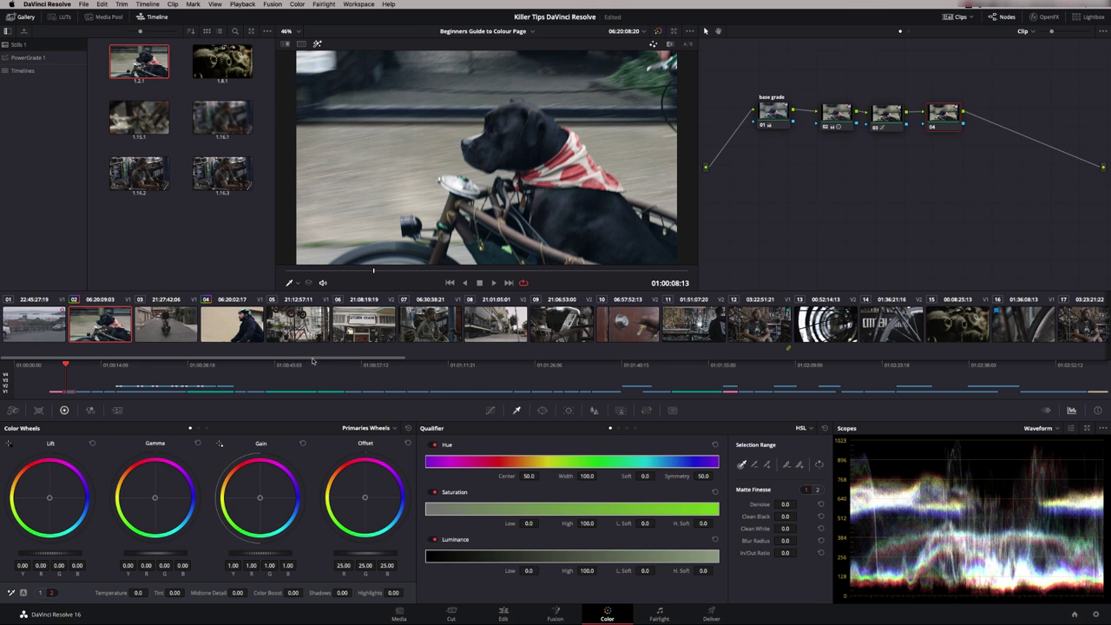
Scroll to interview clip 18, select it, and choose its node 02.
{"action": "left_click_drag", "start_coordinate": [314, 358], "coordinate": [523, 359]}
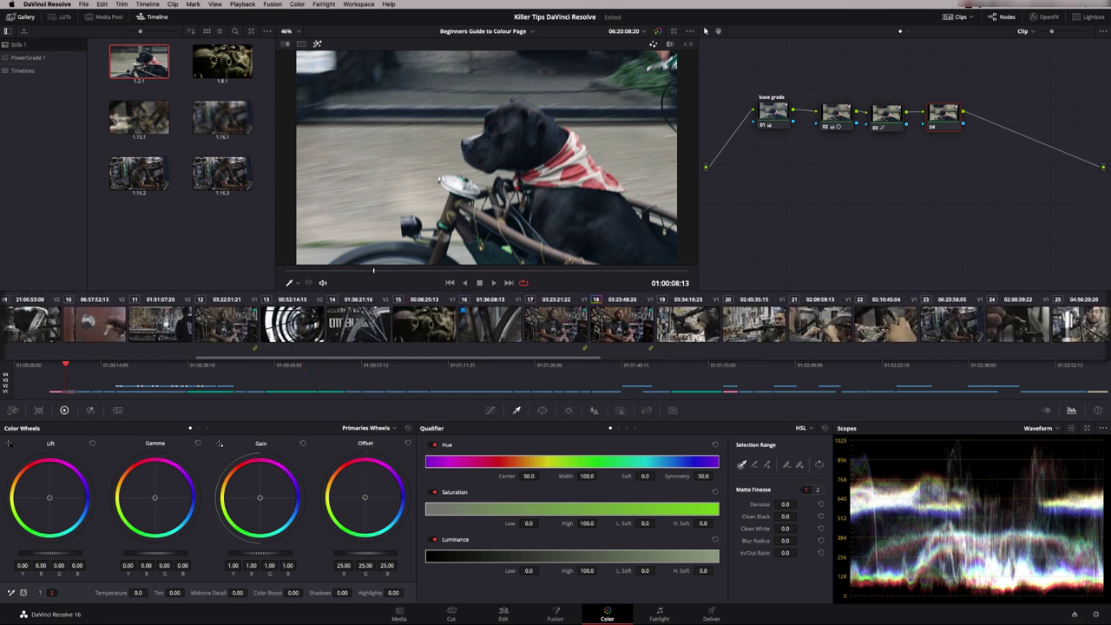
{"action": "left_click", "coordinate": [624, 326]}
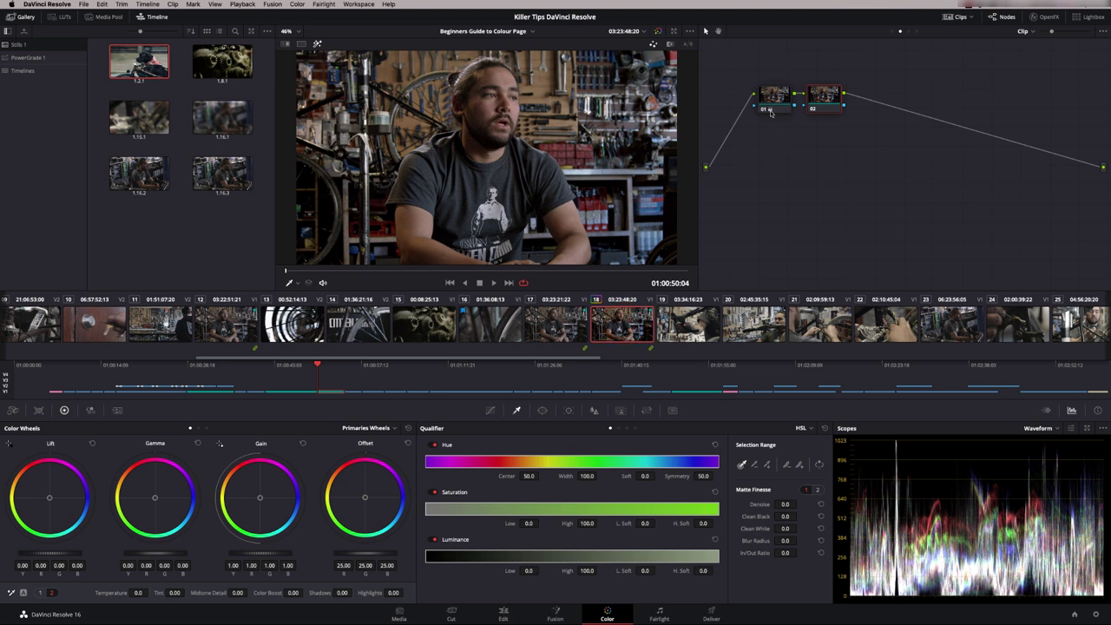
{"action": "left_click", "coordinate": [828, 101]}
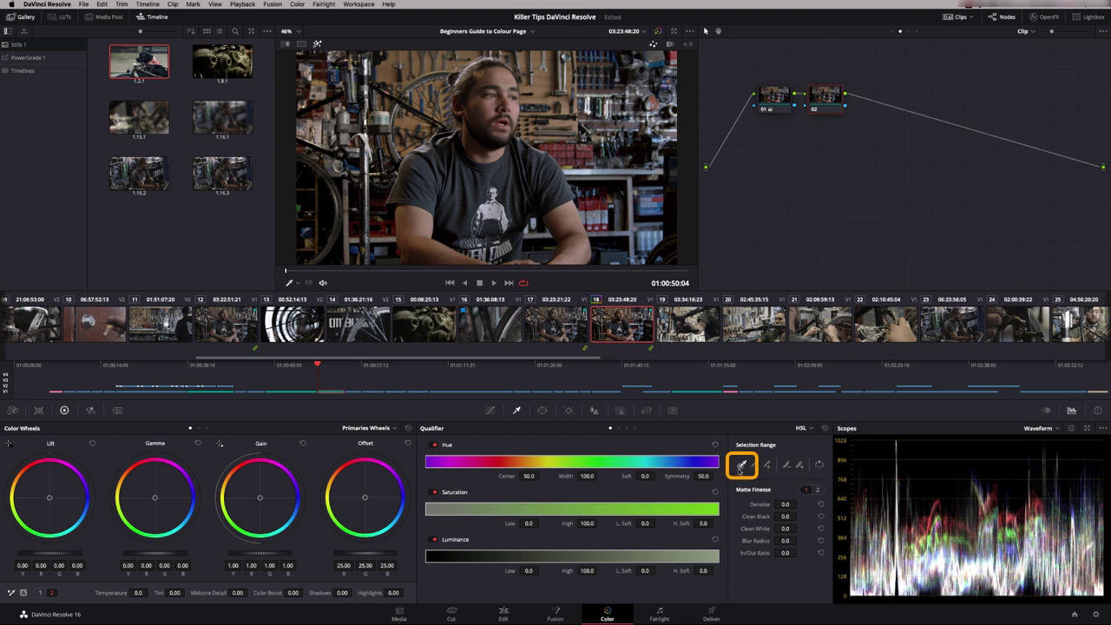
Sample the man's skin tone as a qualifier, widen its hue range, and toggle the matte preview.
{"action": "left_click", "coordinate": [498, 76]}
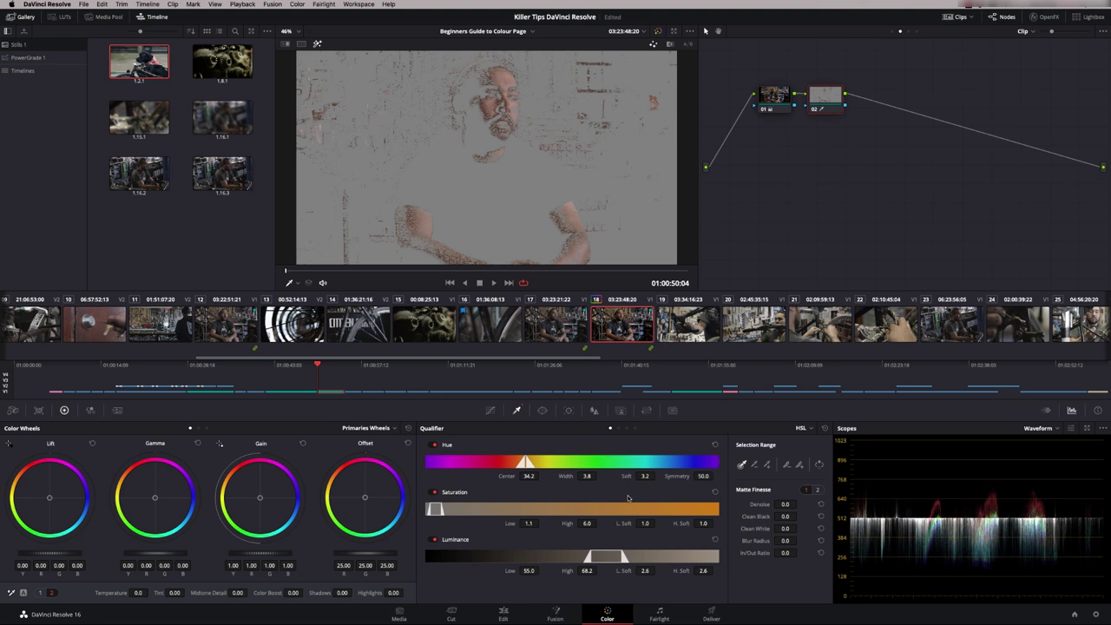
{"action": "left_click_drag", "start_coordinate": [584, 476], "coordinate": [525, 497]}
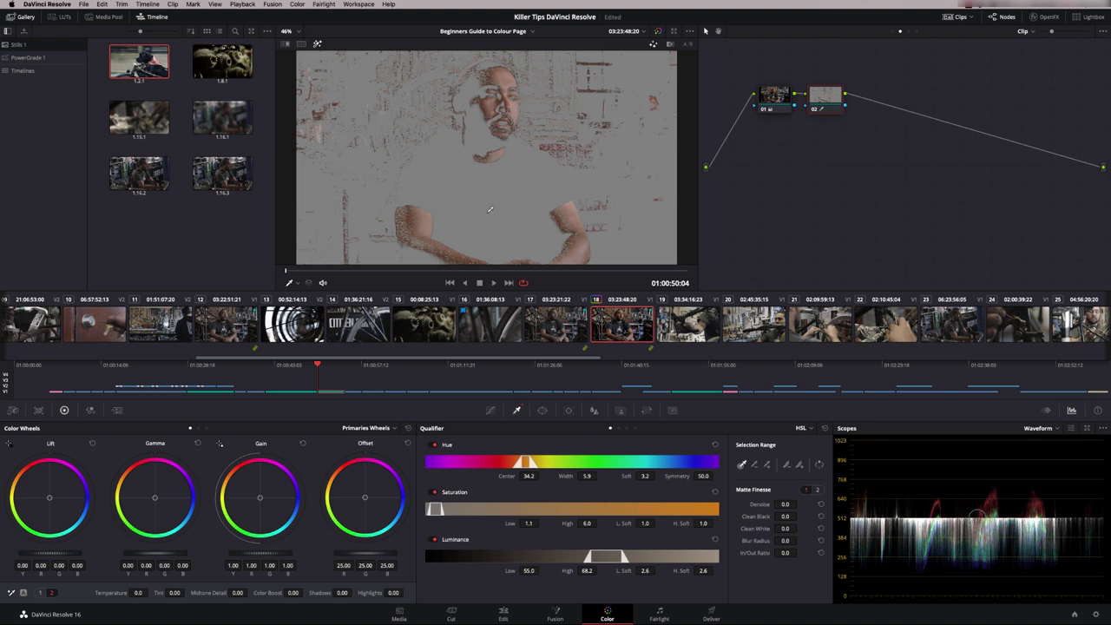
{"action": "left_click", "coordinate": [318, 45]}
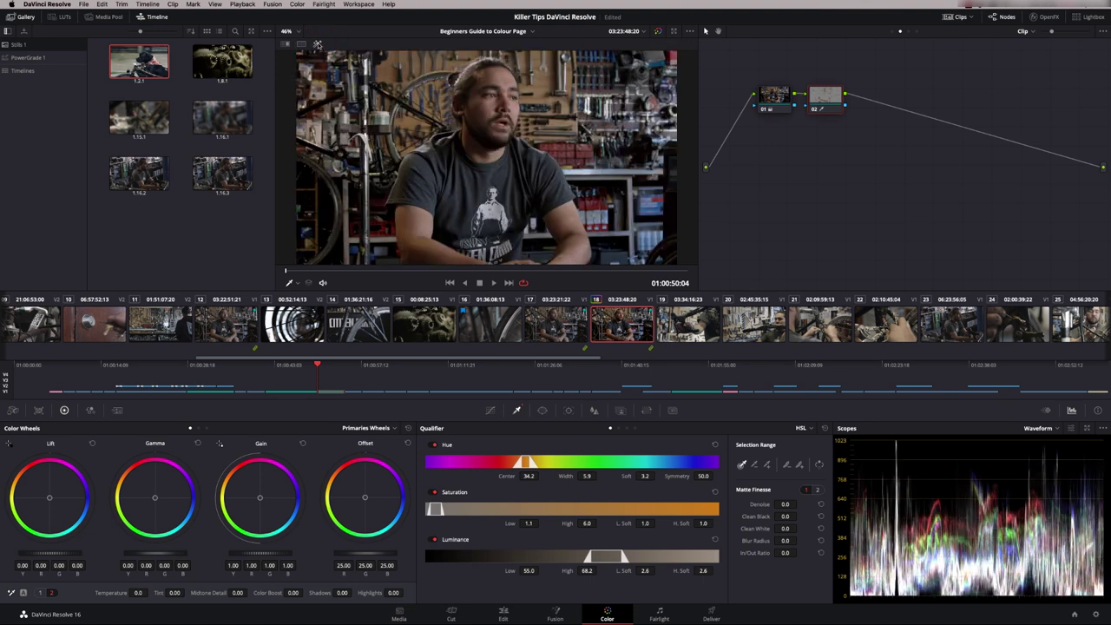
{"action": "left_click", "coordinate": [317, 45]}
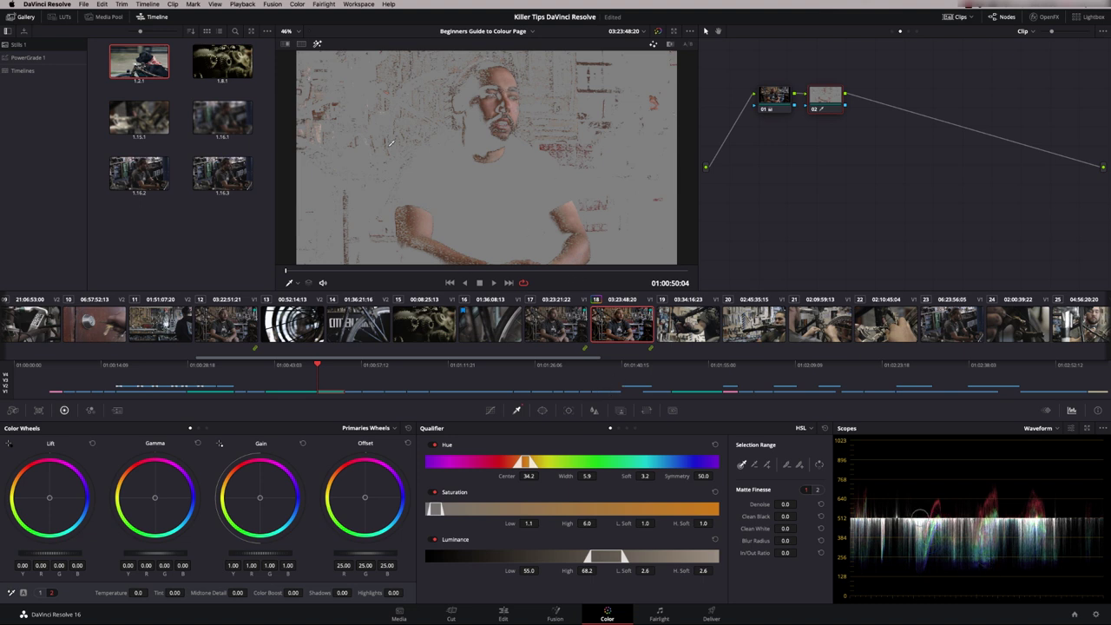
{"action": "left_click", "coordinate": [318, 44]}
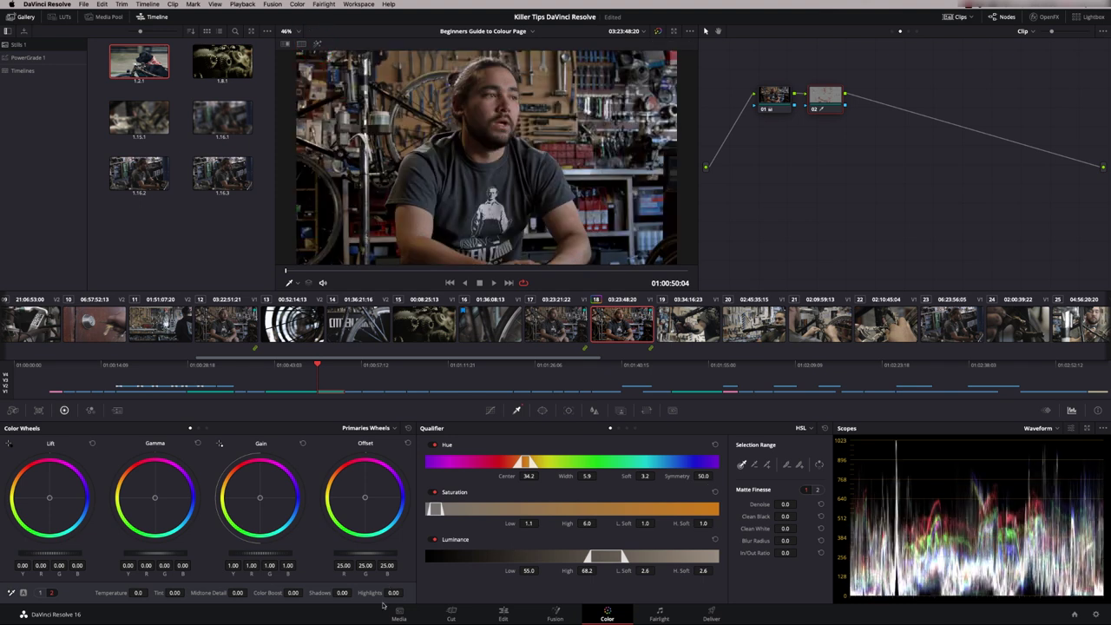
Shift hue to 53.80, check the grey matte, then reset node 02's grade.
{"action": "left_click", "coordinate": [51, 593]}
{"action": "left_click_drag", "start_coordinate": [346, 593], "coordinate": [356, 594]}
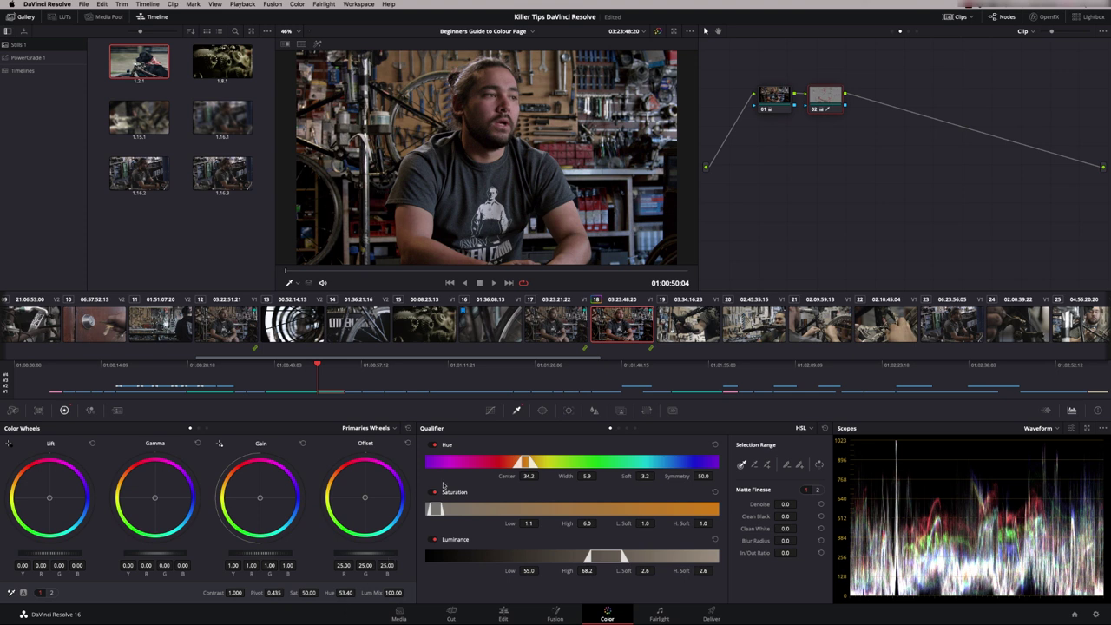
{"action": "left_click", "coordinate": [317, 44]}
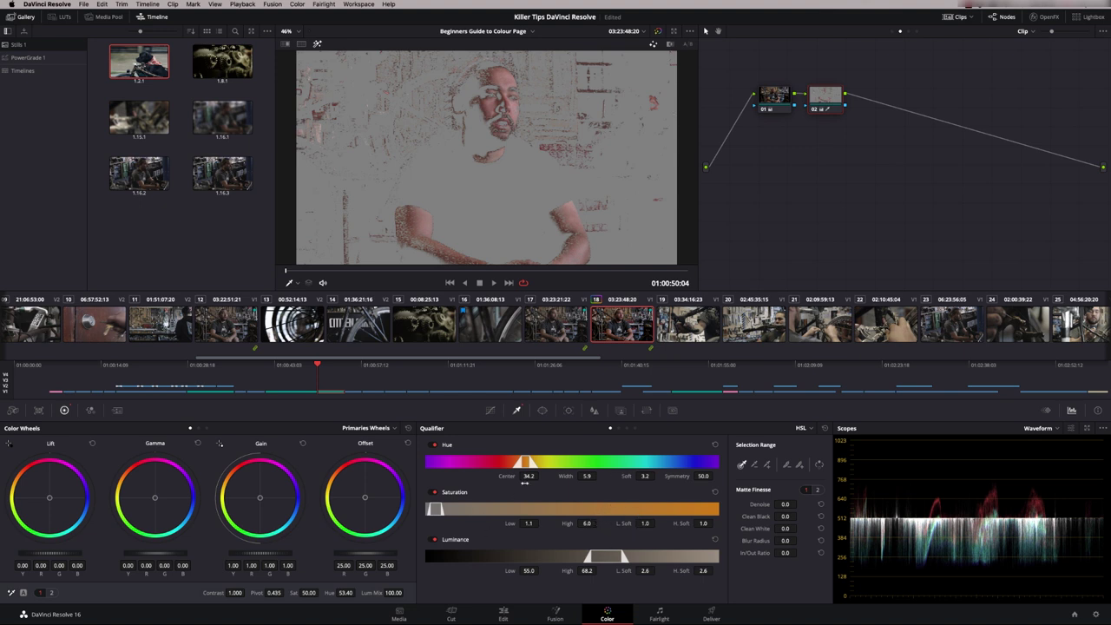
{"action": "key", "text": "shift+h"}
{"action": "right_click", "coordinate": [821, 98]}
{"action": "left_click", "coordinate": [835, 106]}
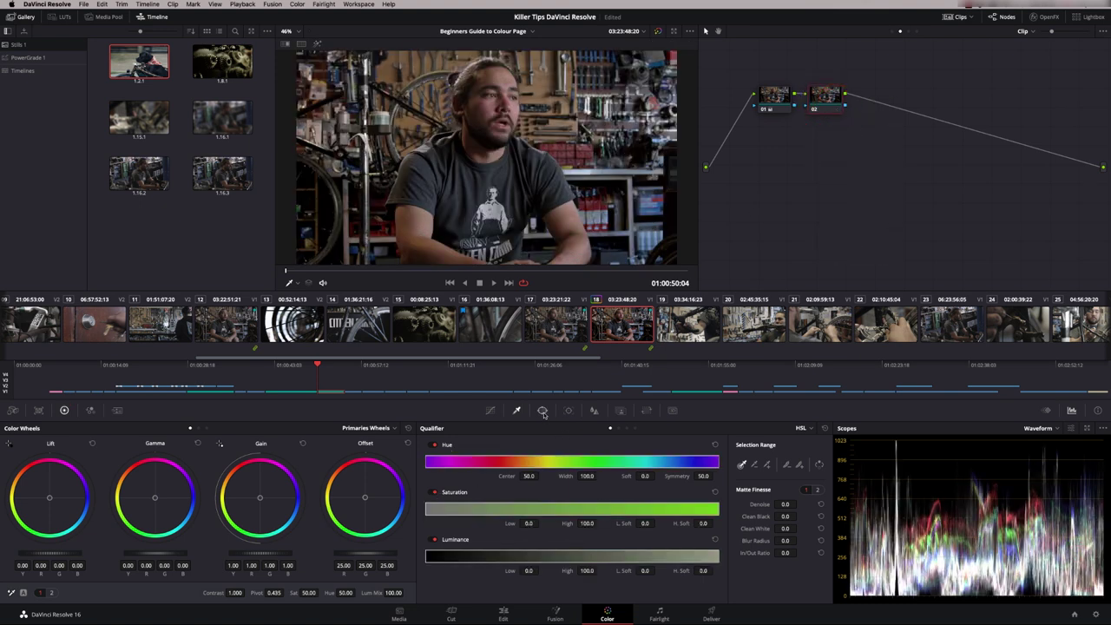
Add a circle window shaped into a soft tall ellipse over the man's face.
{"action": "left_click", "coordinate": [541, 409]}
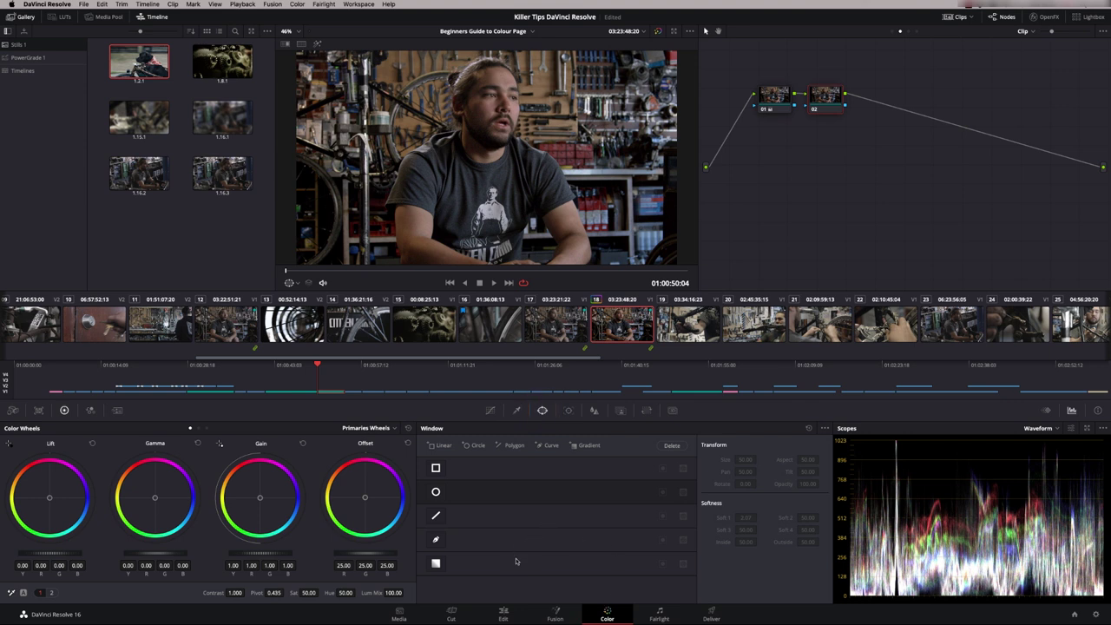
{"action": "left_click", "coordinate": [435, 493]}
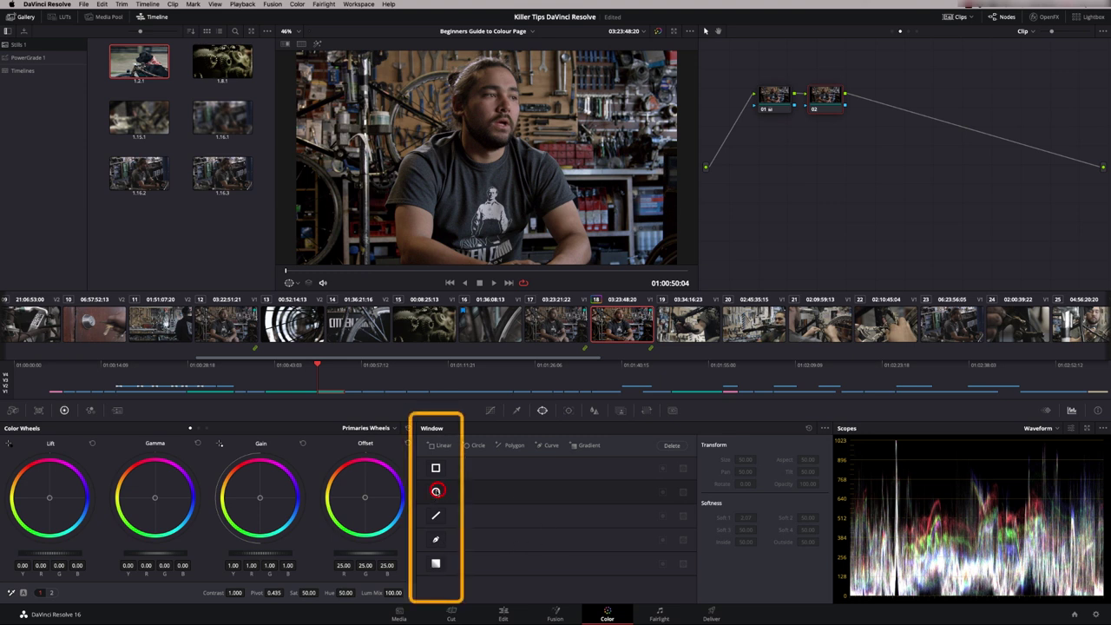
{"action": "left_click_drag", "start_coordinate": [511, 106], "coordinate": [512, 61]}
{"action": "left_click_drag", "start_coordinate": [580, 172], "coordinate": [609, 171]}
{"action": "left_click_drag", "start_coordinate": [511, 172], "coordinate": [491, 174]}
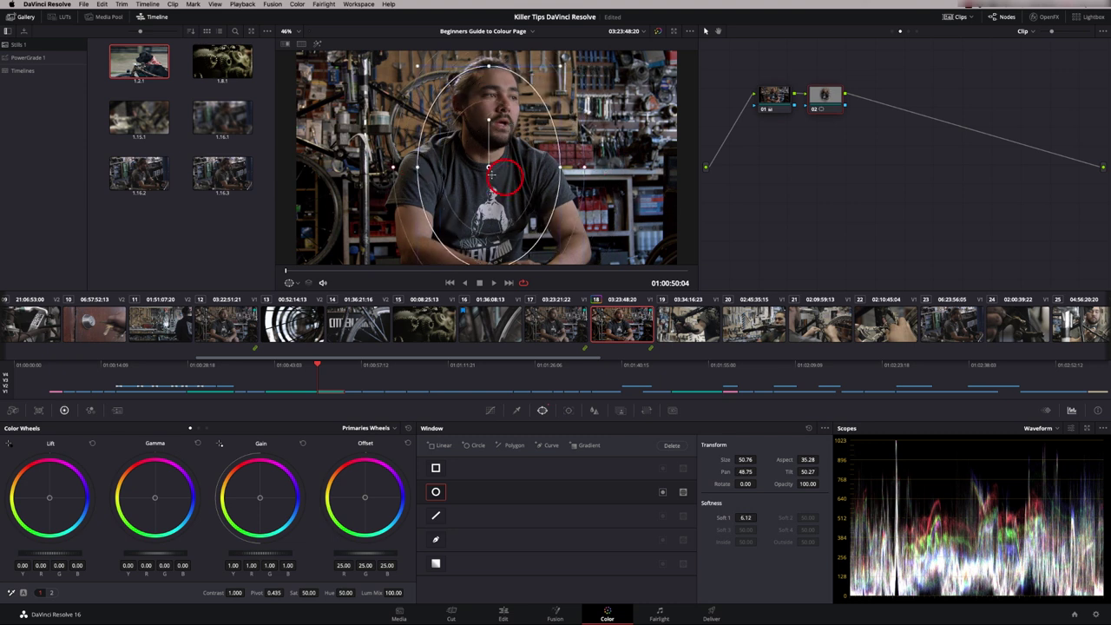
{"action": "left_click_drag", "start_coordinate": [559, 170], "coordinate": [552, 188]}
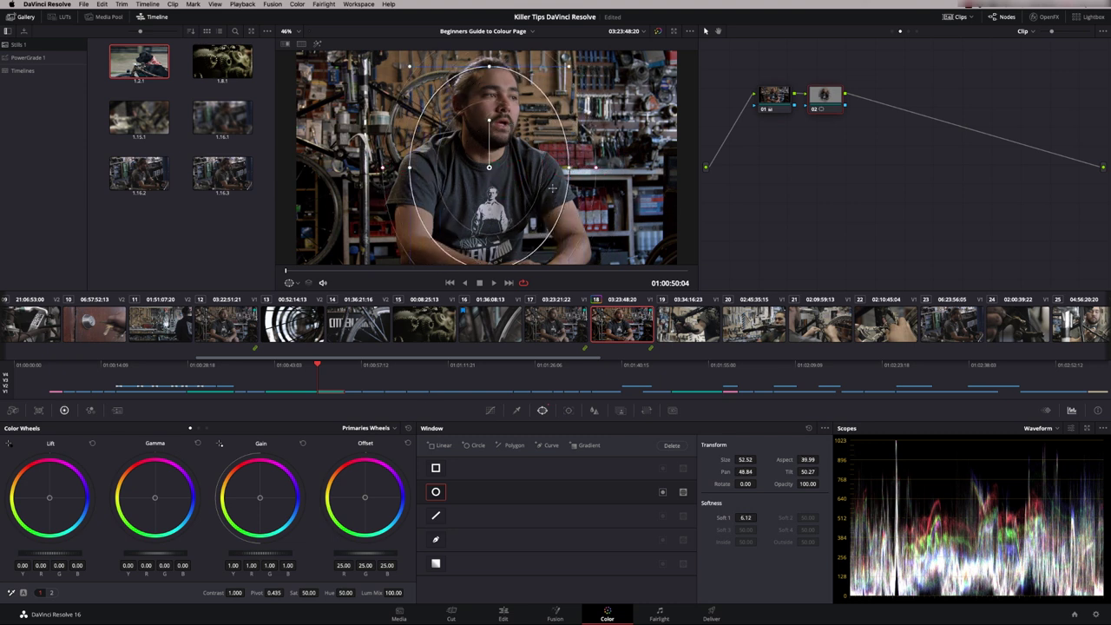
Invert the ellipse and lower the background Gamma to -0.03.
{"action": "left_click_drag", "start_coordinate": [148, 552], "coordinate": [169, 552]}
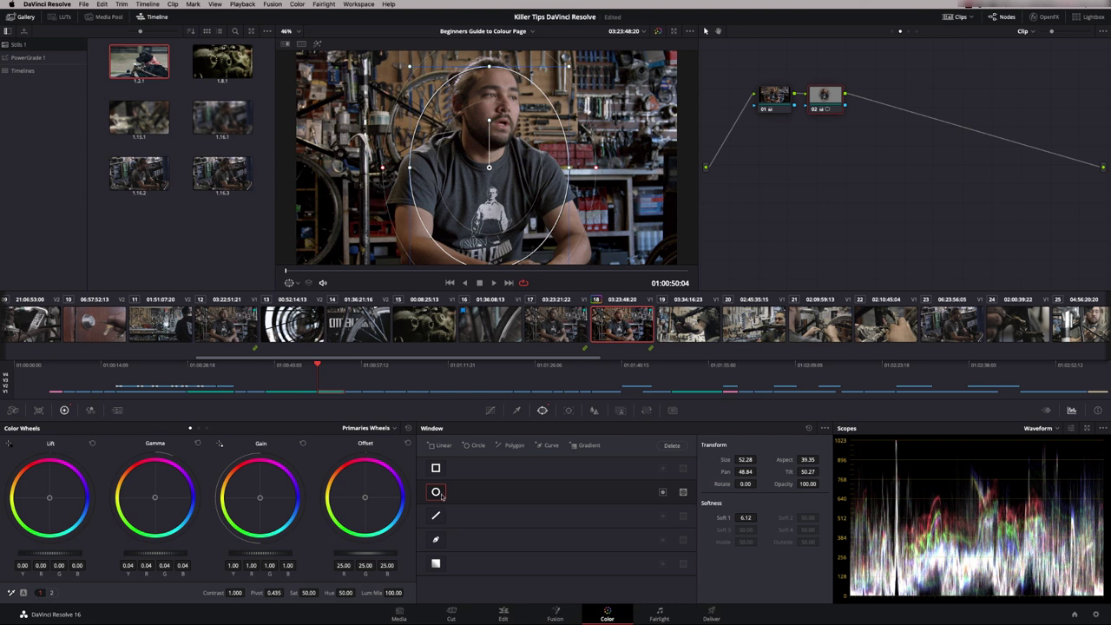
{"action": "left_click", "coordinate": [662, 493]}
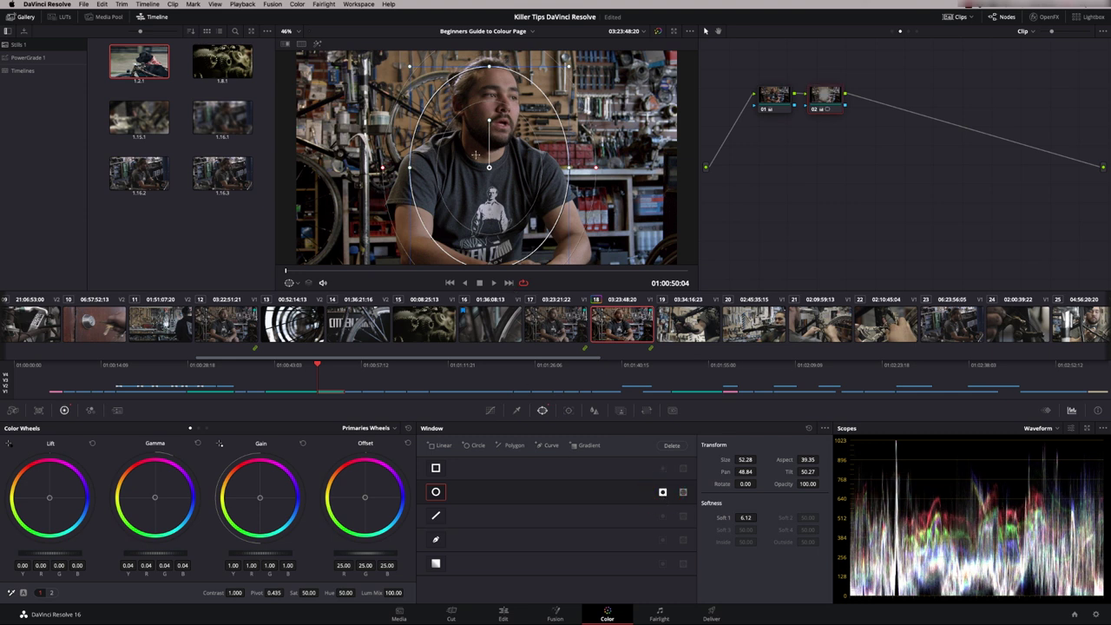
{"action": "left_click_drag", "start_coordinate": [176, 552], "coordinate": [168, 552]}
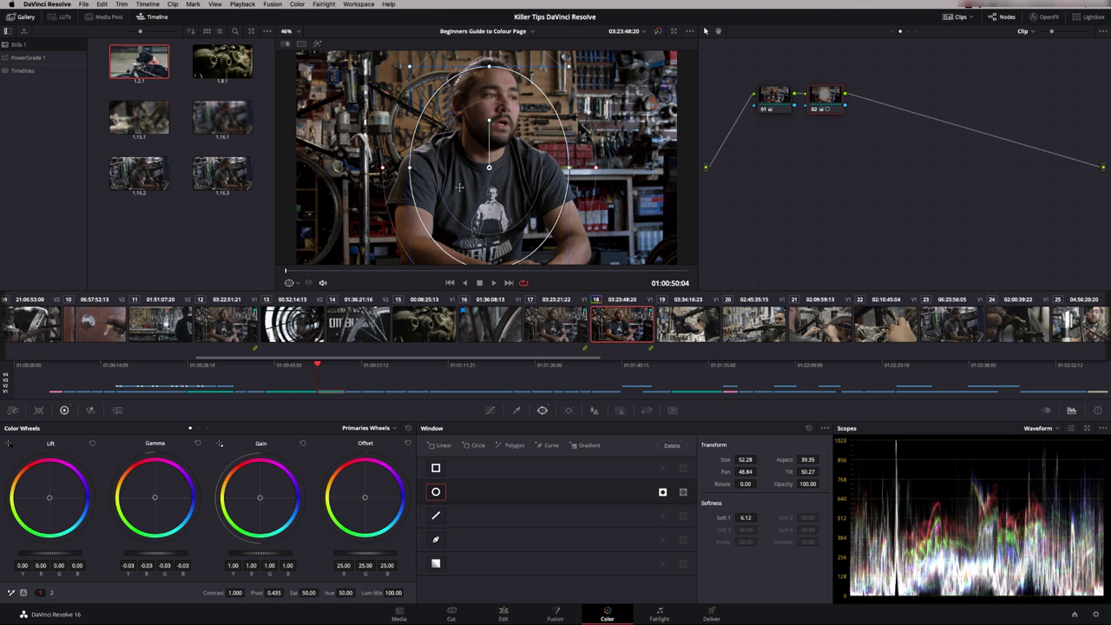
{"action": "left_click", "coordinate": [435, 539]}
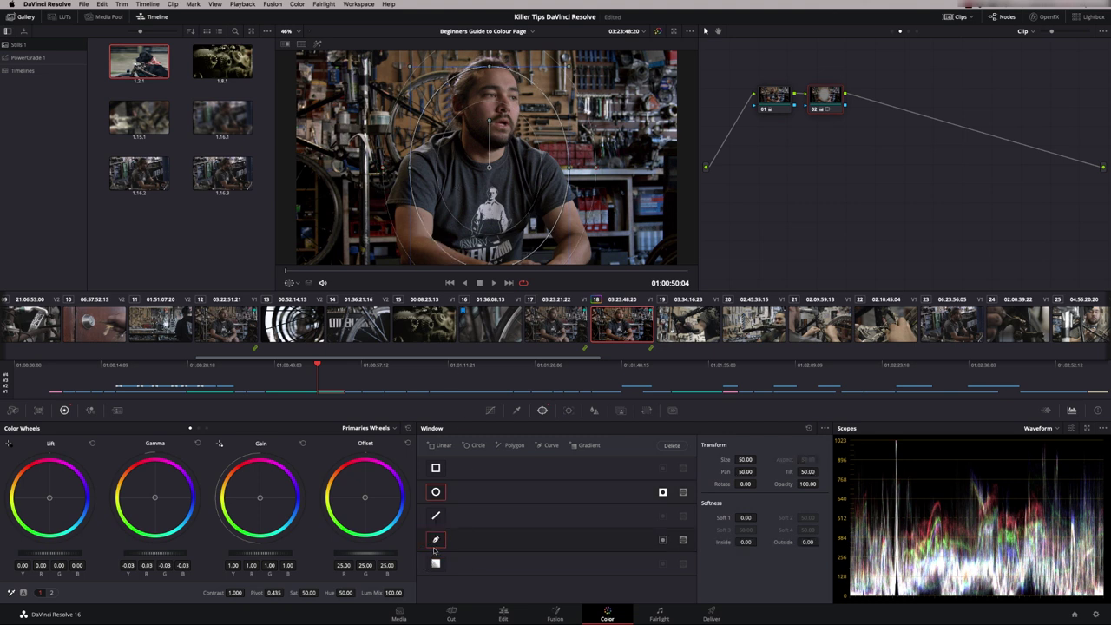
Switch off the oval and trace the pen mask down the man's left side and bottom.
{"action": "left_click", "coordinate": [437, 492]}
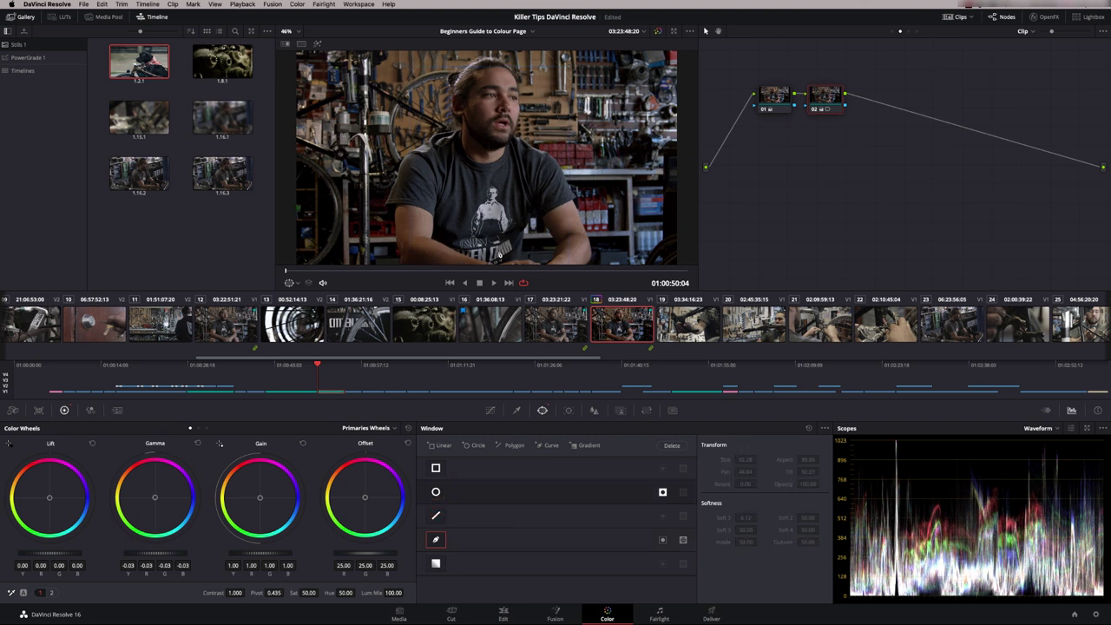
{"action": "left_click", "coordinate": [465, 57]}
{"action": "left_click", "coordinate": [434, 87]}
{"action": "left_click", "coordinate": [396, 136]}
{"action": "left_click", "coordinate": [399, 176]}
{"action": "left_click", "coordinate": [404, 250]}
{"action": "left_click", "coordinate": [469, 258]}
{"action": "left_click", "coordinate": [515, 256]}
{"action": "left_click", "coordinate": [578, 250]}
Close the mask around the head, soften it to Inside 4.56 / Outside 8.06, and invert it.
{"action": "left_click", "coordinate": [592, 211]}
{"action": "left_click", "coordinate": [589, 180]}
{"action": "left_click", "coordinate": [574, 153]}
{"action": "left_click", "coordinate": [552, 118]}
{"action": "left_click", "coordinate": [525, 76]}
{"action": "left_click", "coordinate": [492, 55]}
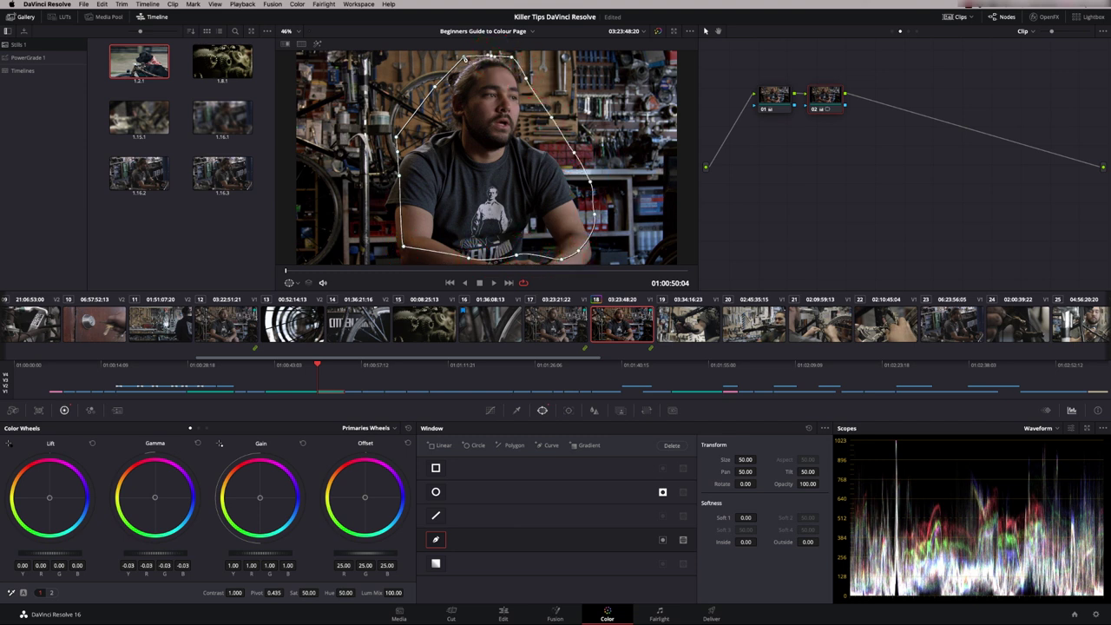
{"action": "left_click", "coordinate": [464, 57]}
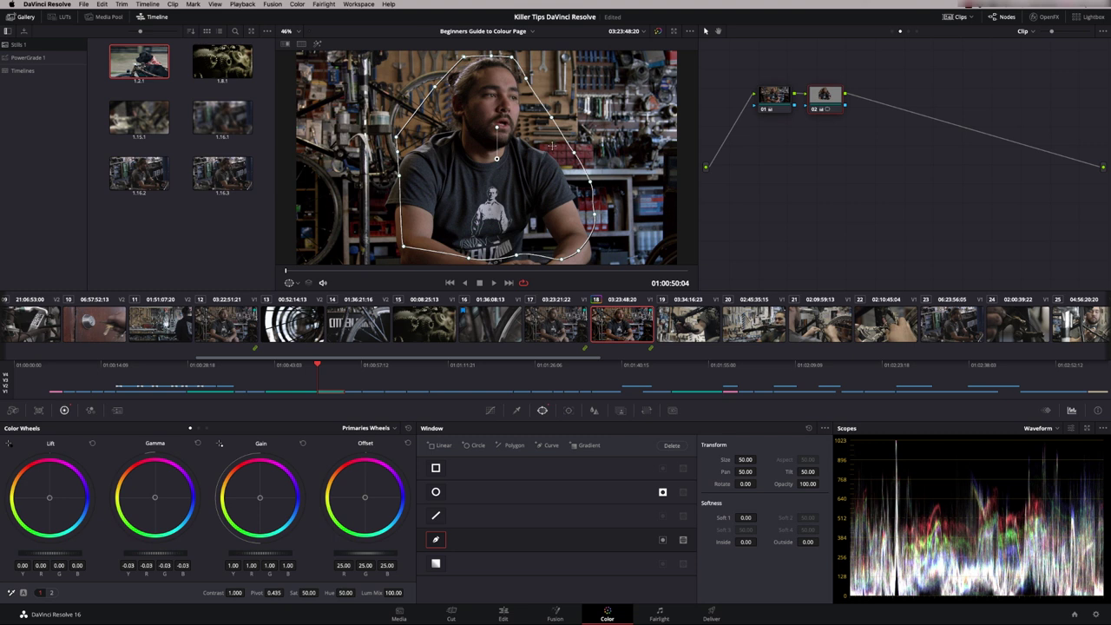
{"action": "left_click_drag", "start_coordinate": [744, 542], "coordinate": [802, 541]}
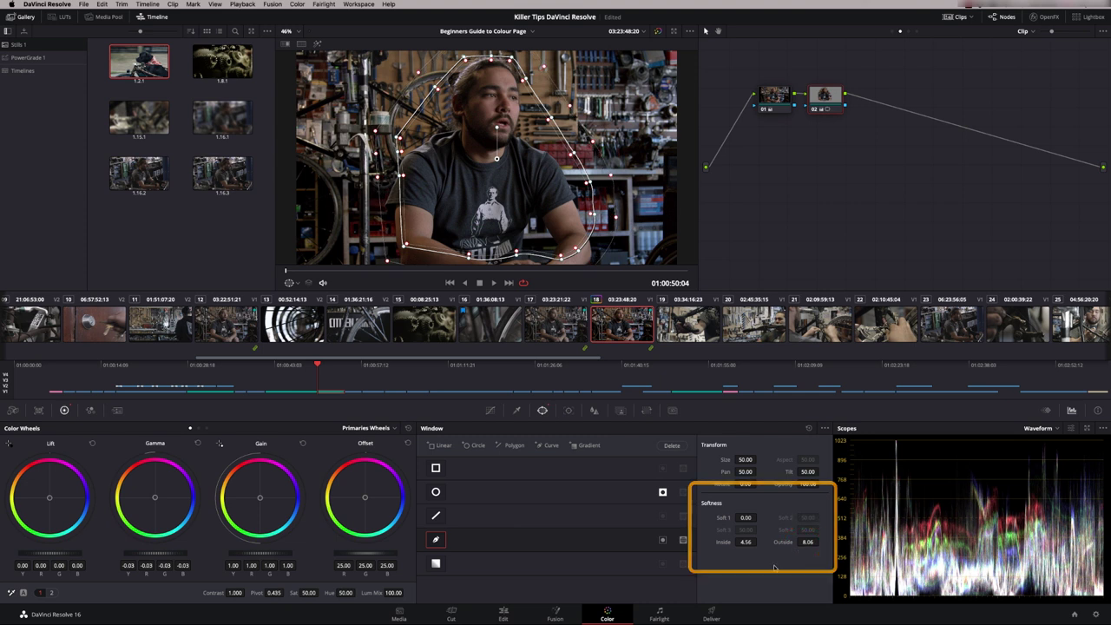
{"action": "left_click", "coordinate": [662, 540]}
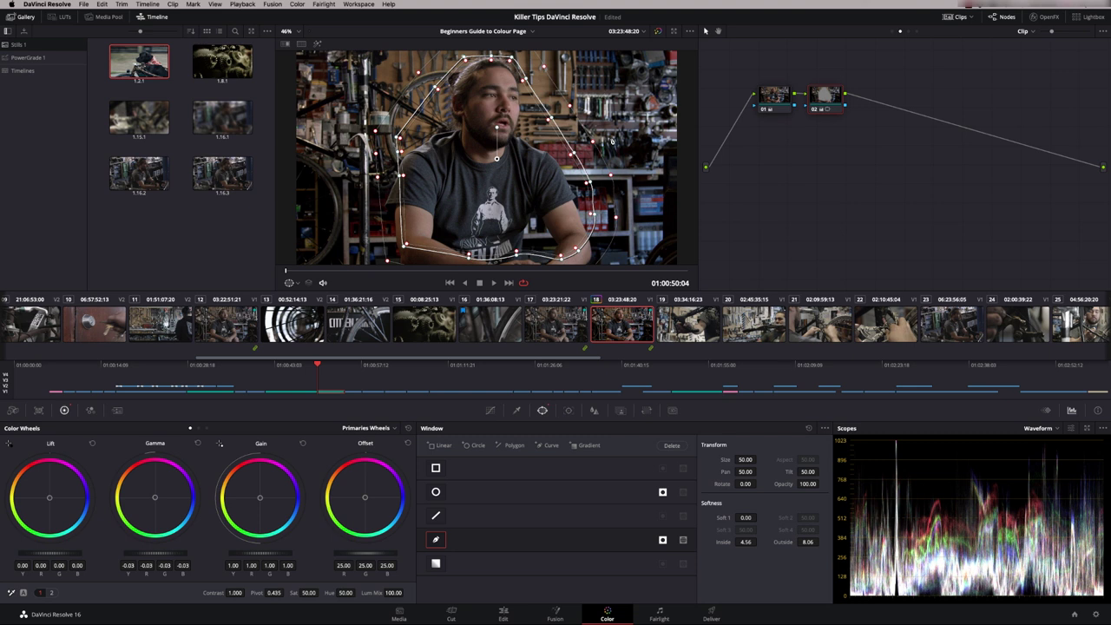
{"action": "left_click", "coordinate": [568, 411]}
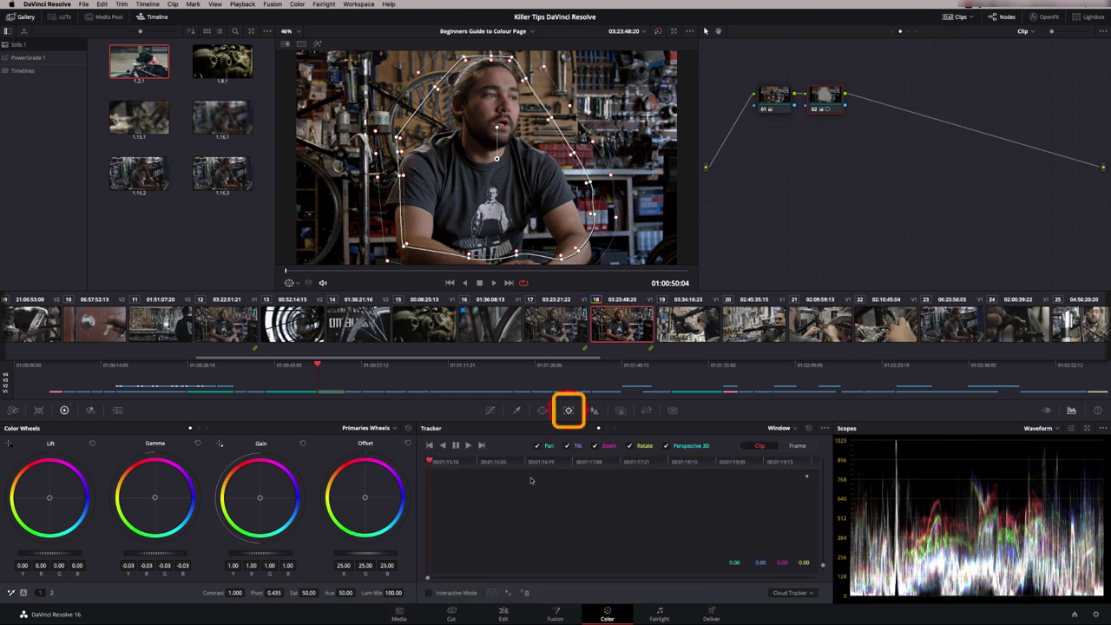
{"action": "left_click", "coordinate": [543, 411]}
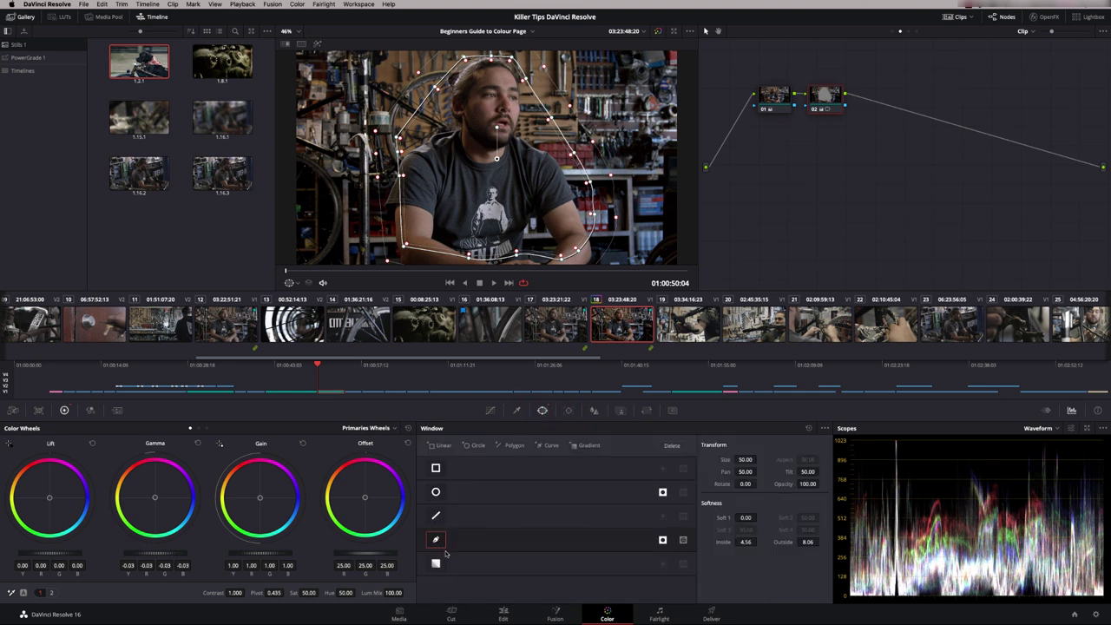
{"action": "left_click", "coordinate": [387, 263]}
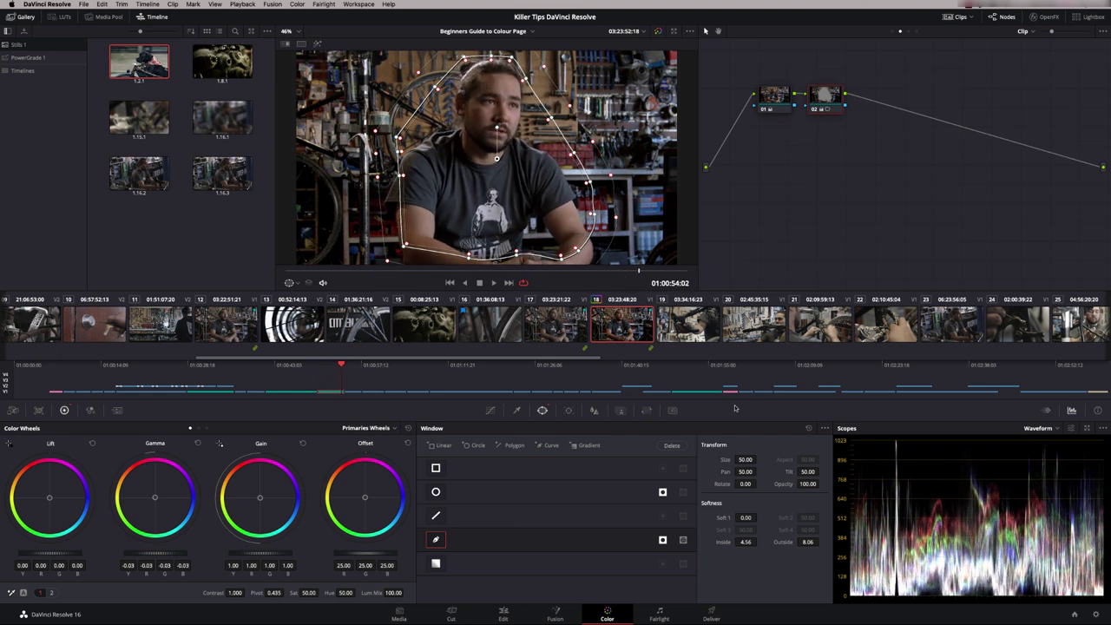
Switch to clip 23, play it, and reset its node 02 grade.
{"action": "left_click", "coordinate": [952, 323]}
{"action": "left_click", "coordinate": [318, 276]}
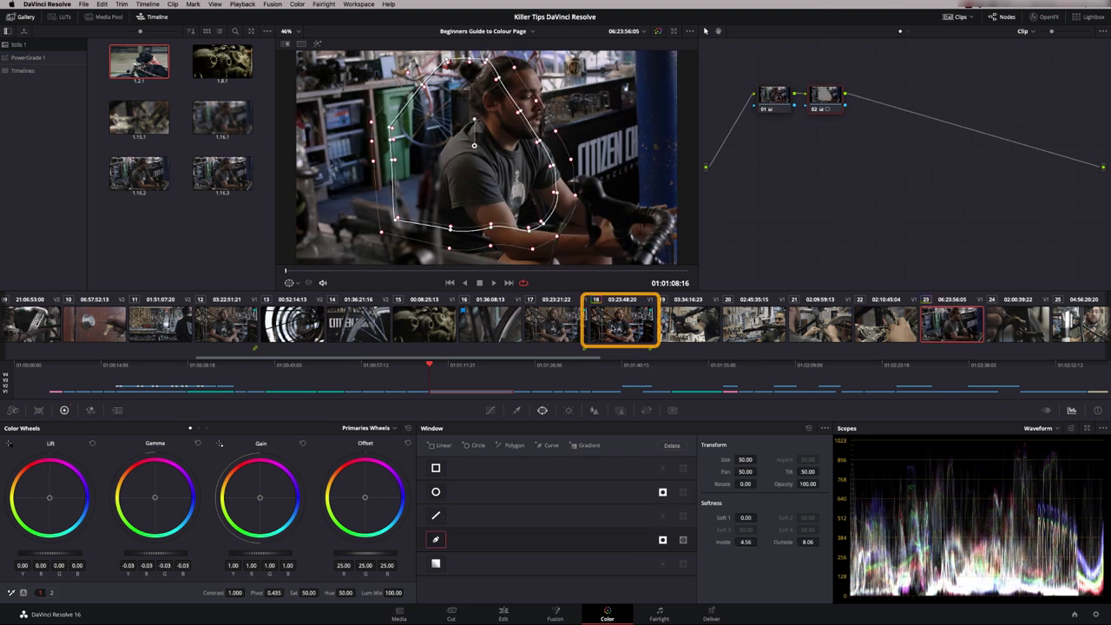
{"action": "right_click", "coordinate": [826, 95]}
{"action": "left_click", "coordinate": [843, 104]}
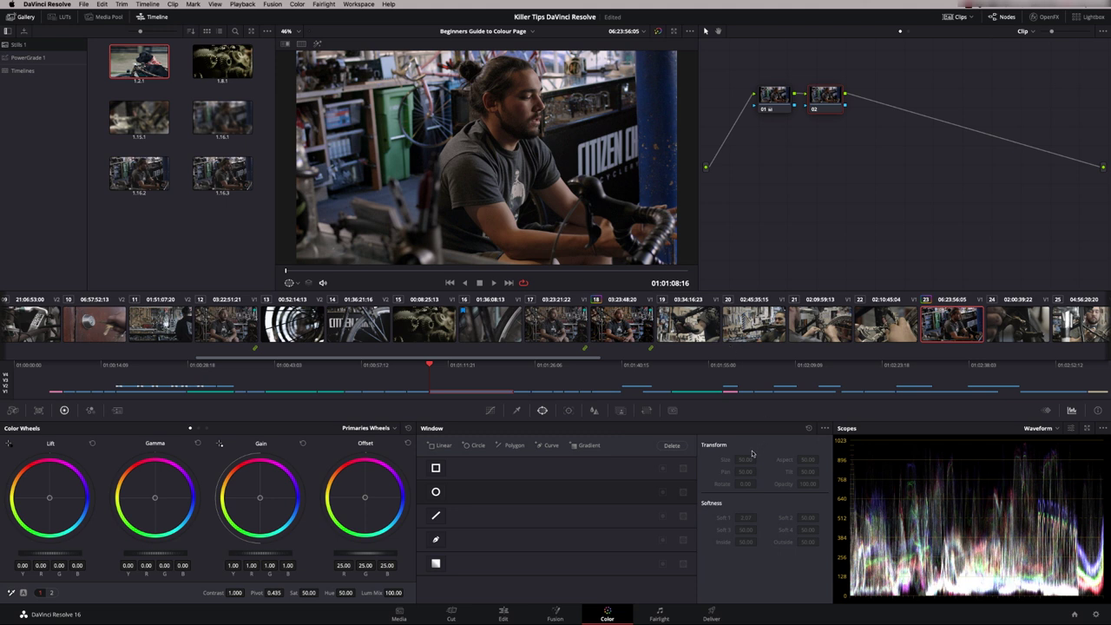
Draw a Pen window around the man's head and neck on clip 23.
{"action": "left_click", "coordinate": [436, 540]}
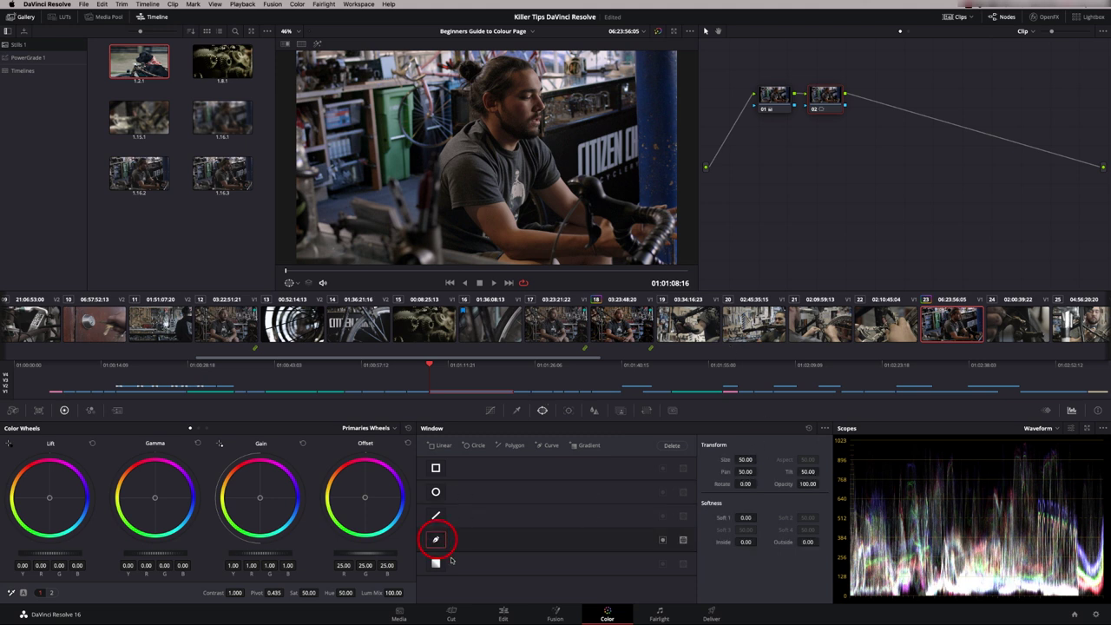
{"action": "mouse_move", "coordinate": [485, 59]}
{"action": "left_mouse_down"}
{"action": "mouse_move", "coordinate": [470, 65]}
{"action": "mouse_move", "coordinate": [475, 100]}
{"action": "mouse_move", "coordinate": [501, 146]}
{"action": "mouse_move", "coordinate": [547, 136]}
{"action": "mouse_move", "coordinate": [552, 96]}
{"action": "mouse_move", "coordinate": [540, 66]}
{"action": "mouse_move", "coordinate": [486, 54]}
{"action": "left_mouse_up"}
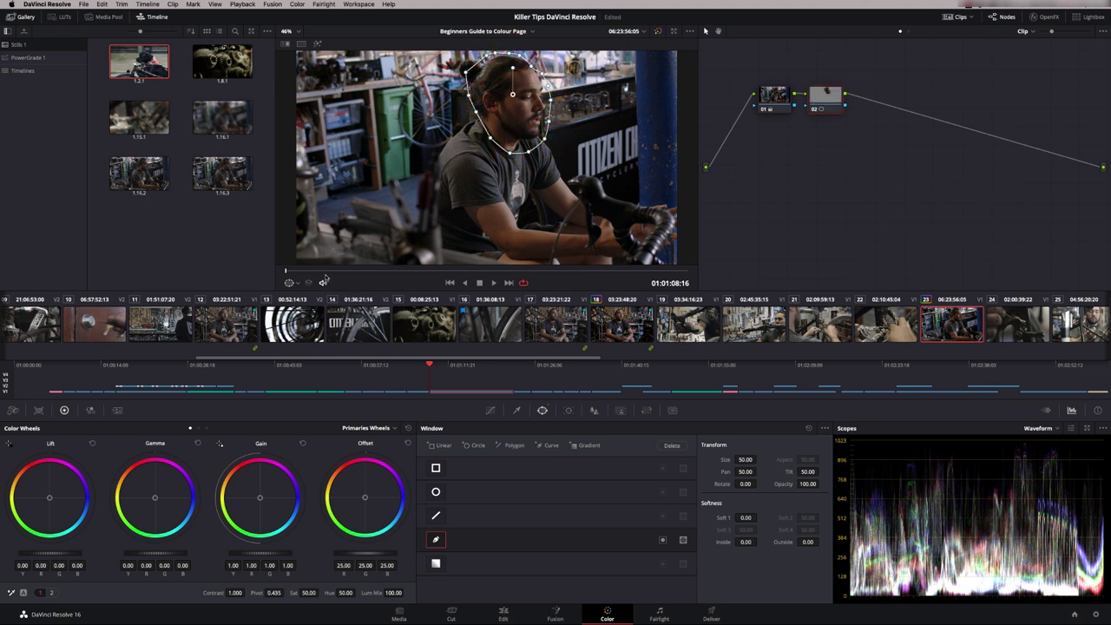
{"action": "left_click", "coordinate": [322, 271]}
Track the head window forward through the shot and raise Gamma inside it to 0.05.
{"action": "left_click", "coordinate": [569, 411]}
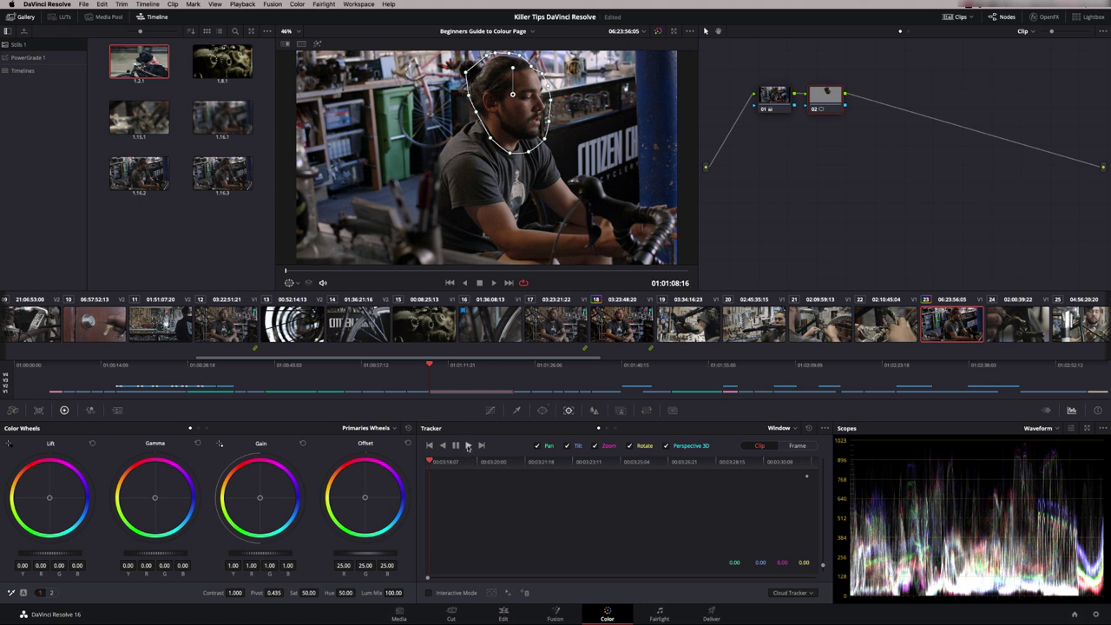
{"action": "left_click", "coordinate": [467, 445]}
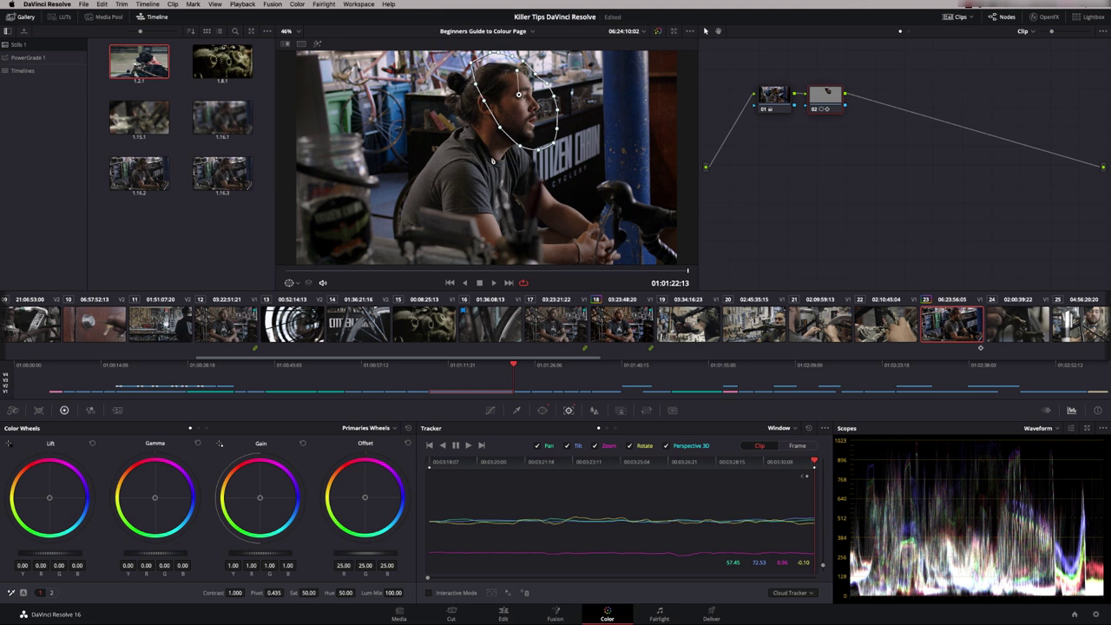
{"action": "left_click_drag", "start_coordinate": [143, 552], "coordinate": [161, 552]}
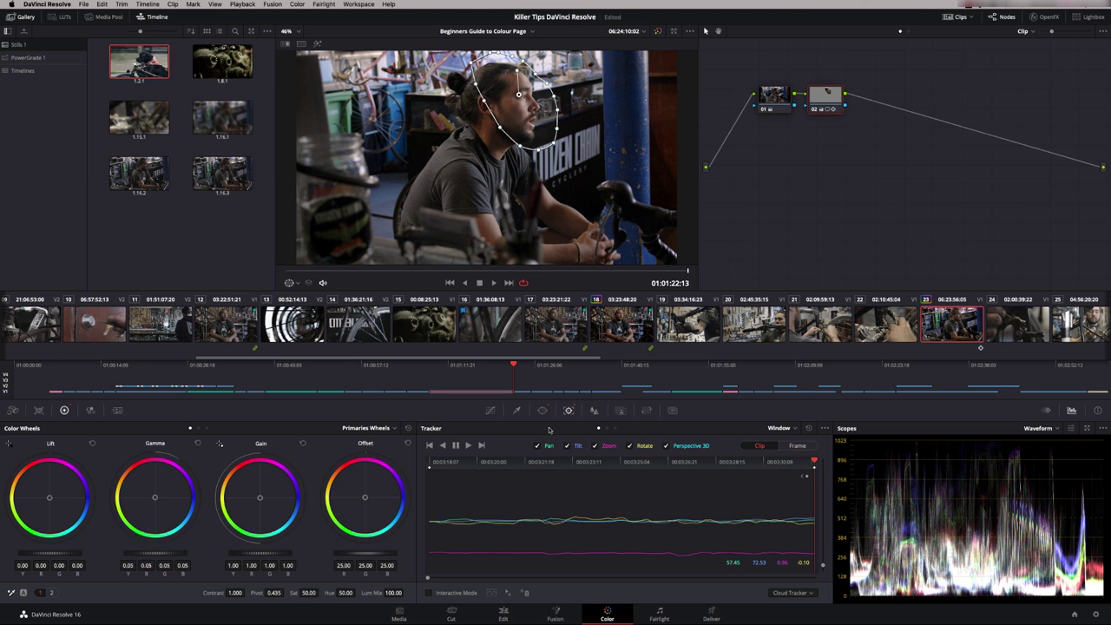
{"action": "left_click", "coordinate": [406, 270]}
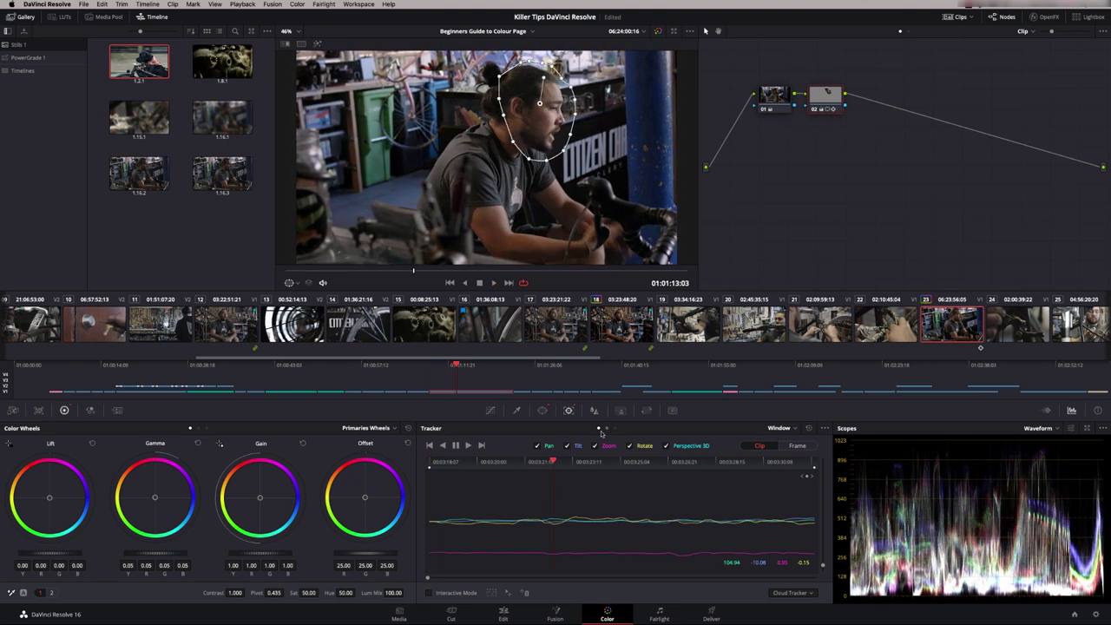
Reset node 02, then in standard Blur mode set the blur Radius to about 0.31.
{"action": "right_click", "coordinate": [823, 98]}
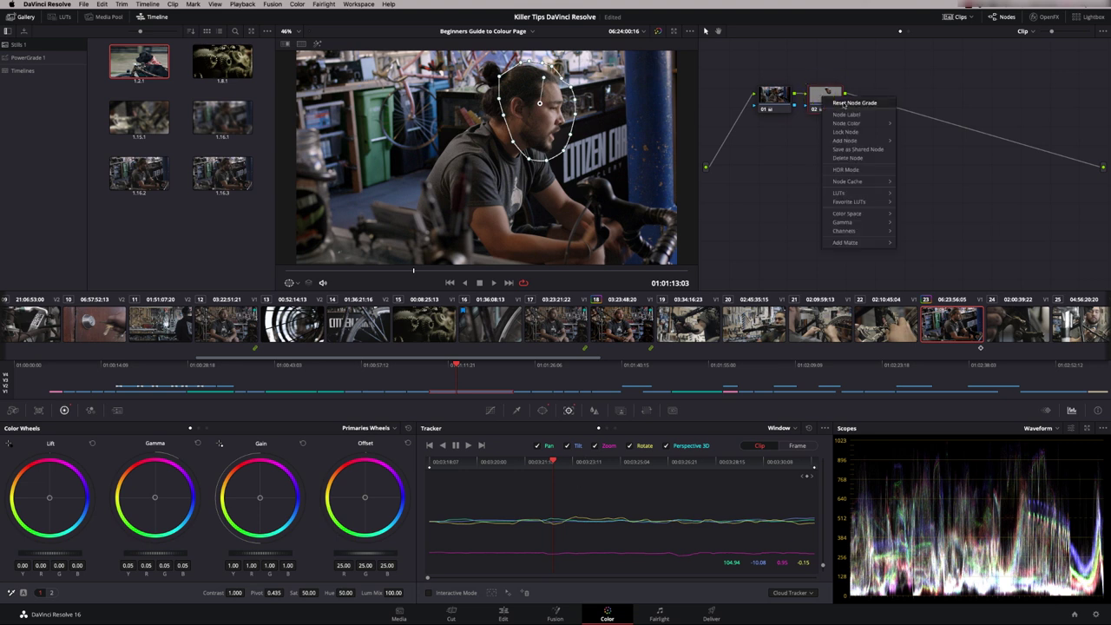
{"action": "left_click", "coordinate": [850, 103]}
{"action": "left_click", "coordinate": [594, 412]}
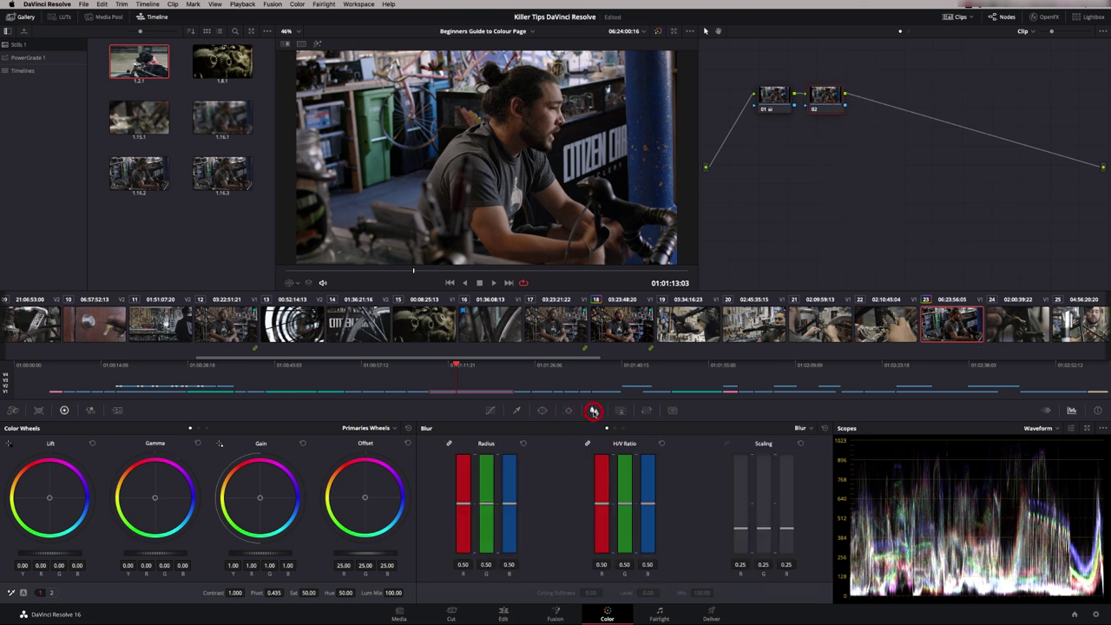
{"action": "left_click", "coordinate": [806, 430]}
{"action": "left_click", "coordinate": [818, 447]}
{"action": "left_click_drag", "start_coordinate": [488, 504], "coordinate": [488, 507]}
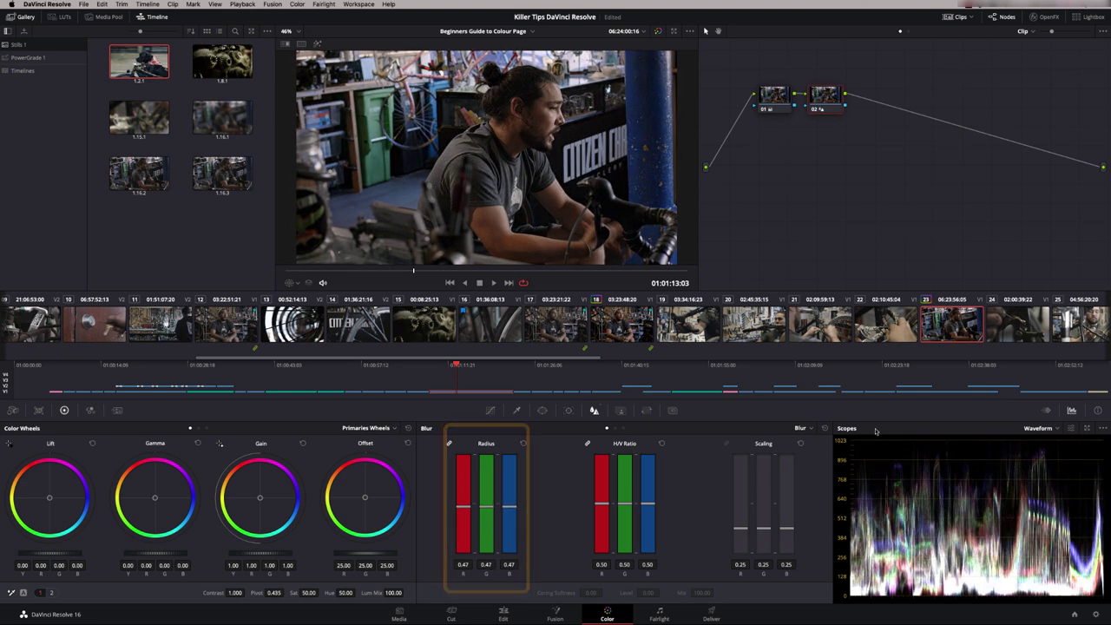
{"action": "left_click_drag", "start_coordinate": [486, 513], "coordinate": [484, 533]}
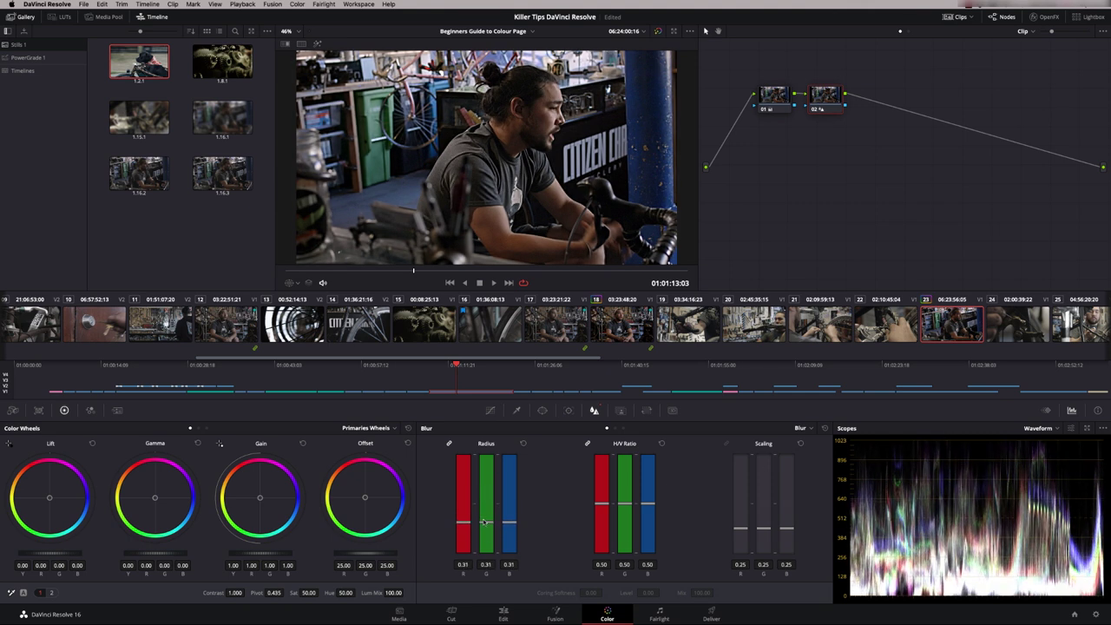
Trace a freehand Curve window around the man's head with eight points.
{"action": "left_click", "coordinate": [541, 411]}
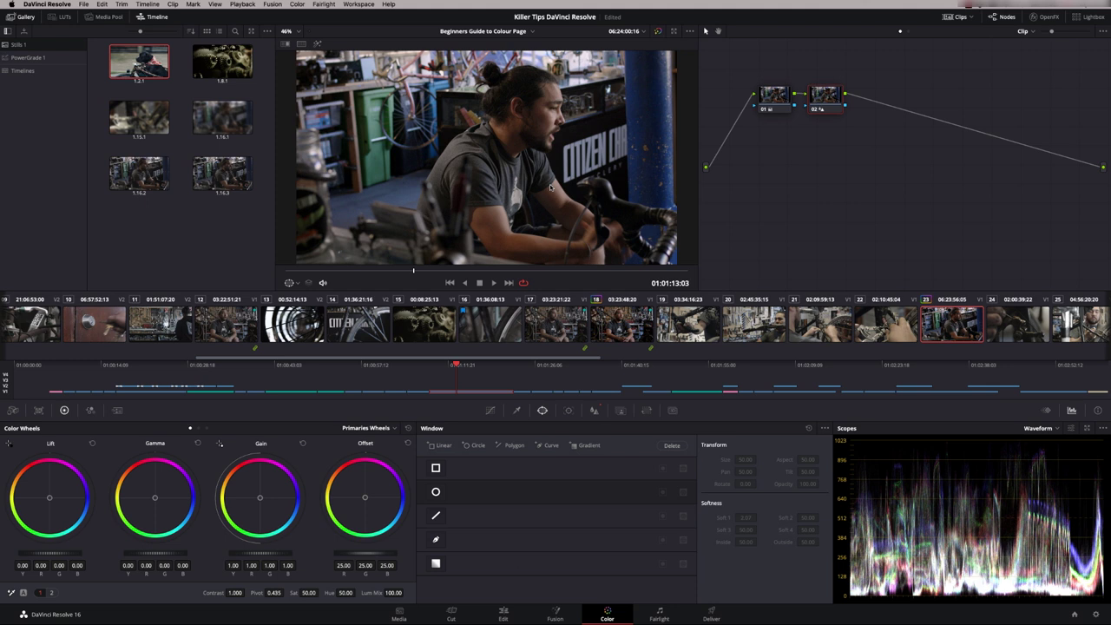
{"action": "left_click", "coordinate": [435, 539]}
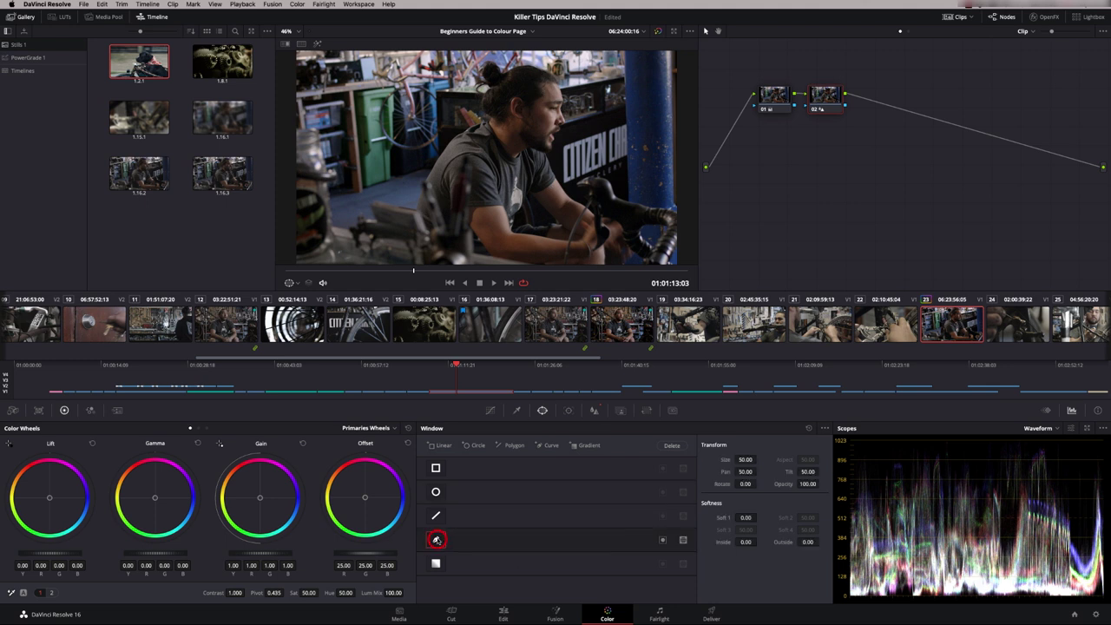
{"action": "left_click", "coordinate": [489, 122]}
{"action": "left_click", "coordinate": [499, 140]}
{"action": "left_click", "coordinate": [521, 150]}
{"action": "left_click", "coordinate": [548, 148]}
{"action": "left_click", "coordinate": [566, 128]}
{"action": "left_click", "coordinate": [571, 102]}
{"action": "left_click", "coordinate": [560, 78]}
{"action": "left_click", "coordinate": [541, 66]}
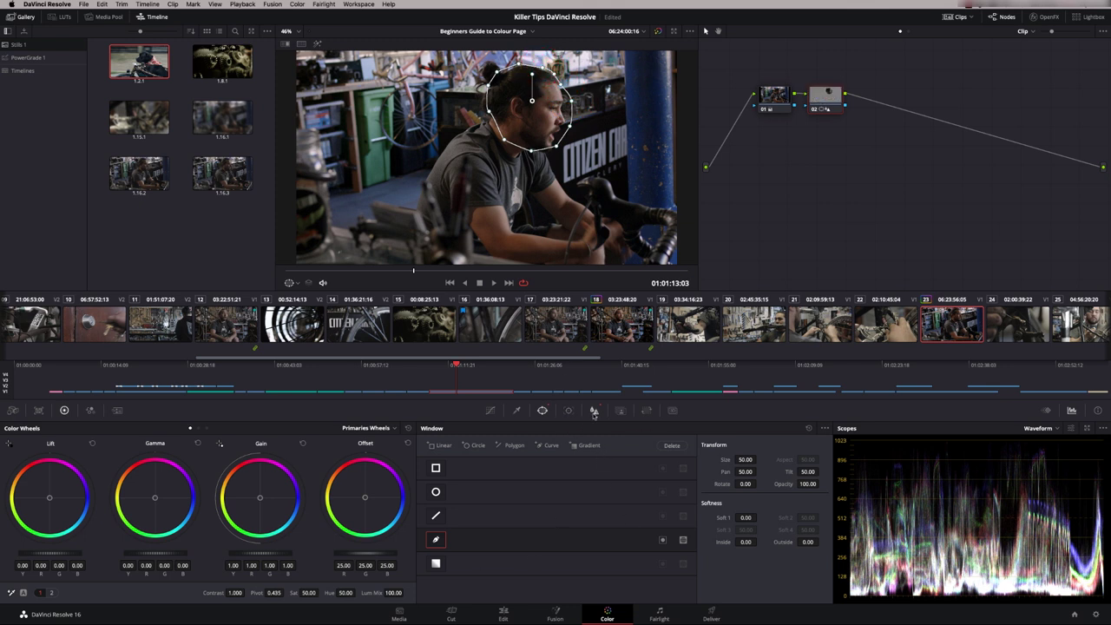
Raise the blur Radius to 1.06 and show the window outline in the viewer.
{"action": "left_click", "coordinate": [593, 409]}
{"action": "left_click_drag", "start_coordinate": [487, 508], "coordinate": [496, 443]}
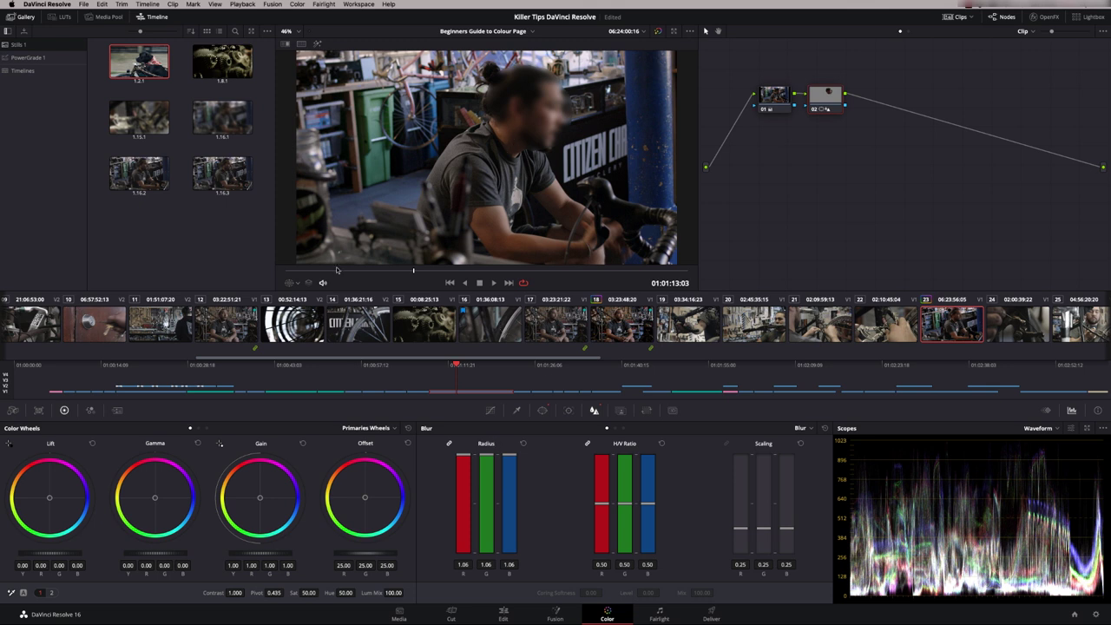
{"action": "left_click", "coordinate": [290, 283]}
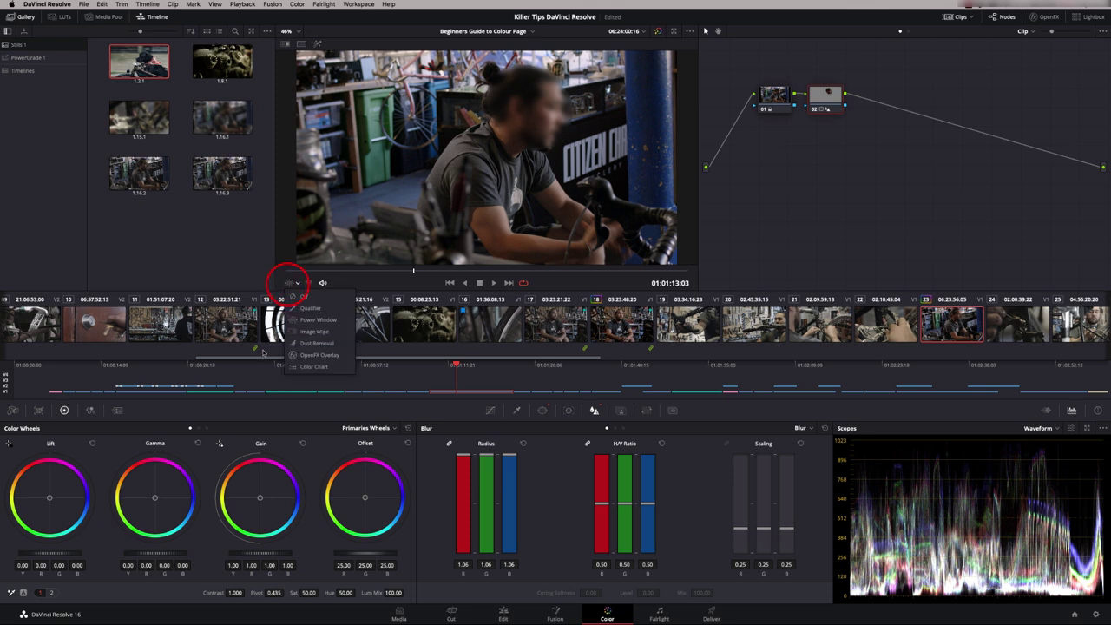
{"action": "left_click", "coordinate": [317, 319]}
{"action": "left_click", "coordinate": [290, 283]}
{"action": "left_click", "coordinate": [314, 319]}
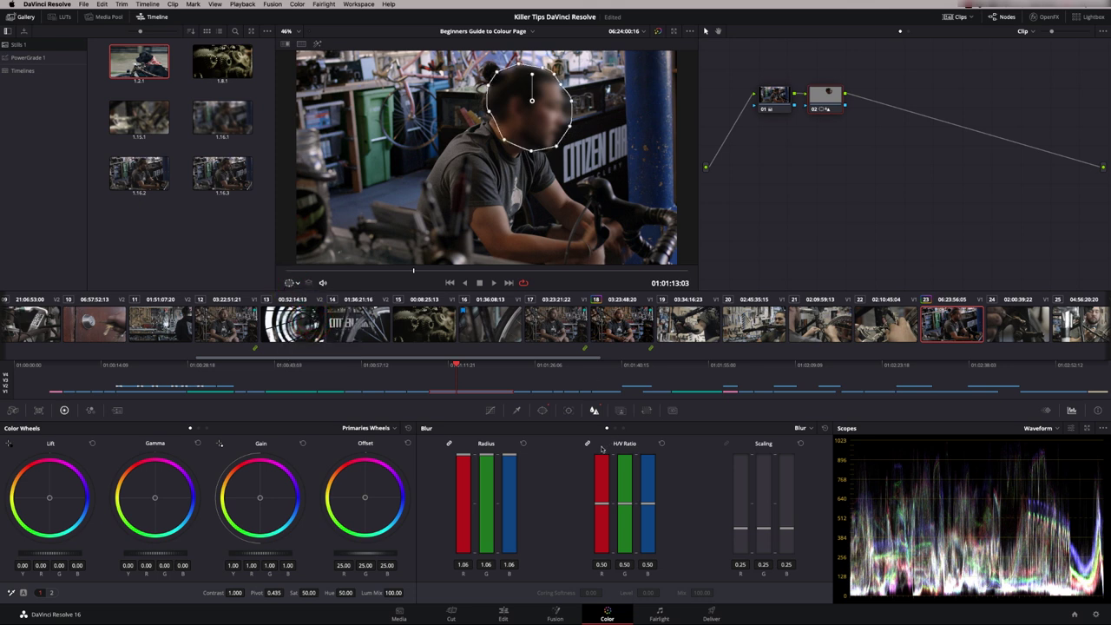
Reset node 02's blur and window, try then reset Pan/Zoom sizing, and go to the Edit page.
{"action": "right_click", "coordinate": [827, 102]}
{"action": "left_click", "coordinate": [868, 152]}
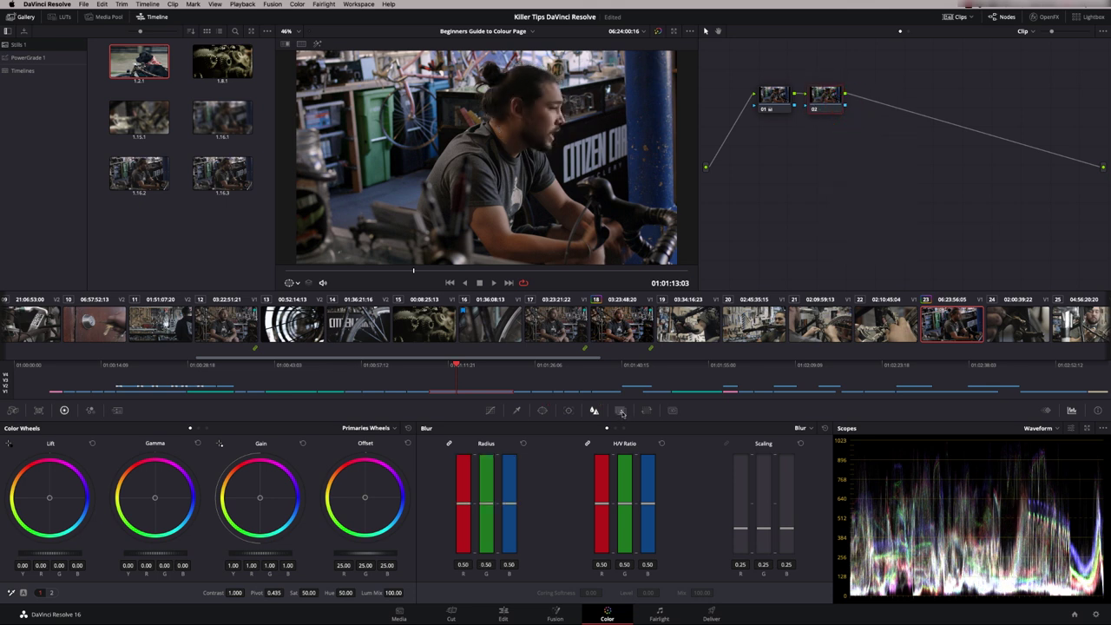
{"action": "left_click", "coordinate": [647, 410]}
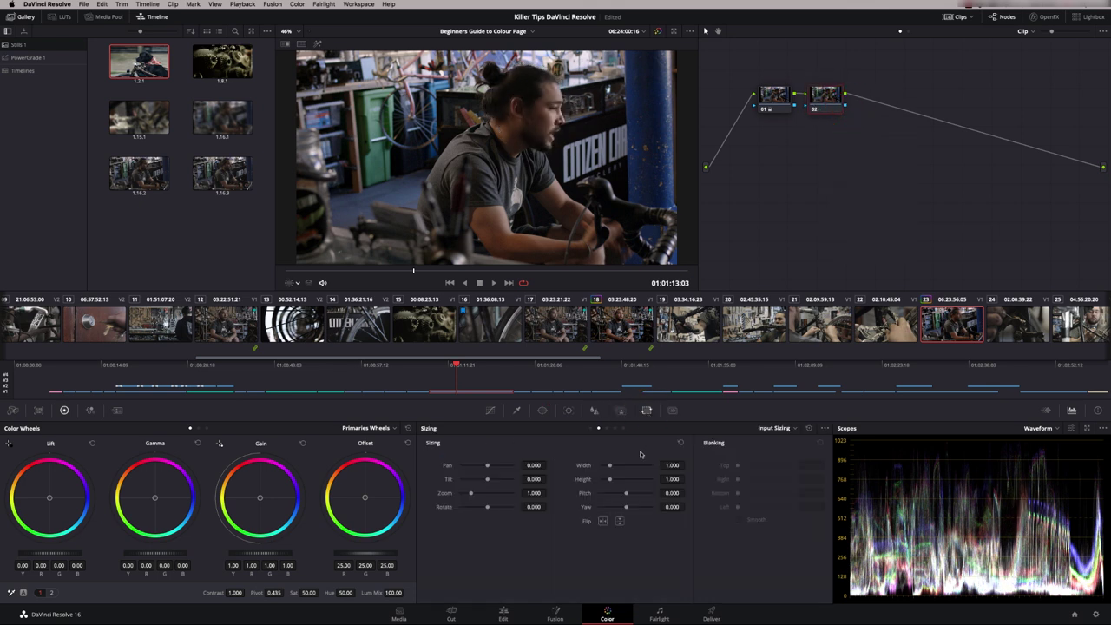
{"action": "left_click_drag", "start_coordinate": [488, 466], "coordinate": [485, 497]}
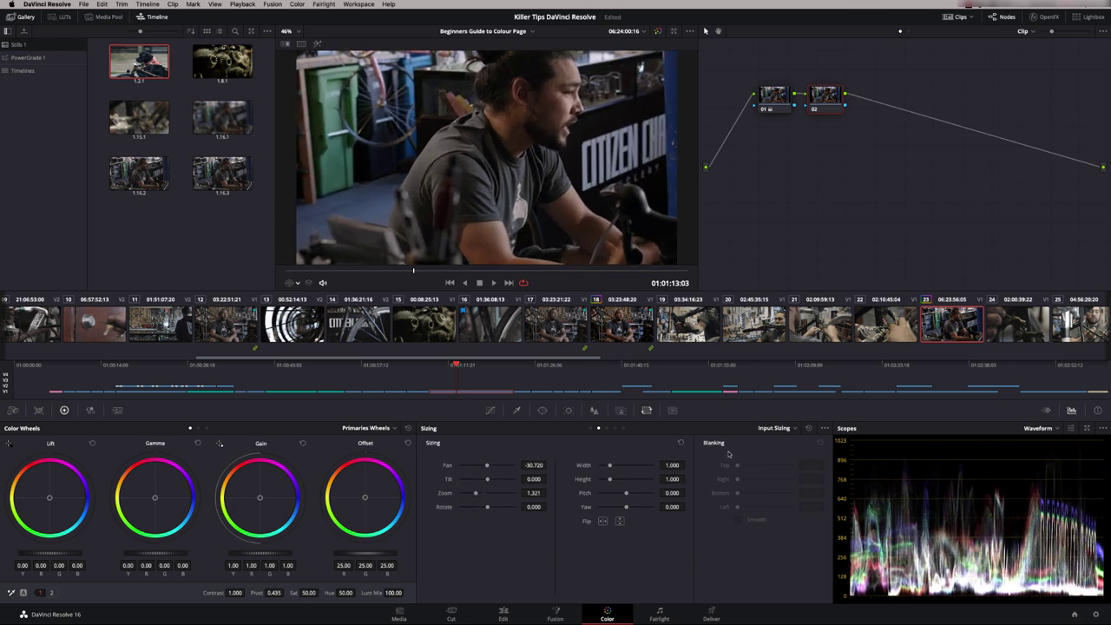
{"action": "left_click", "coordinate": [808, 428]}
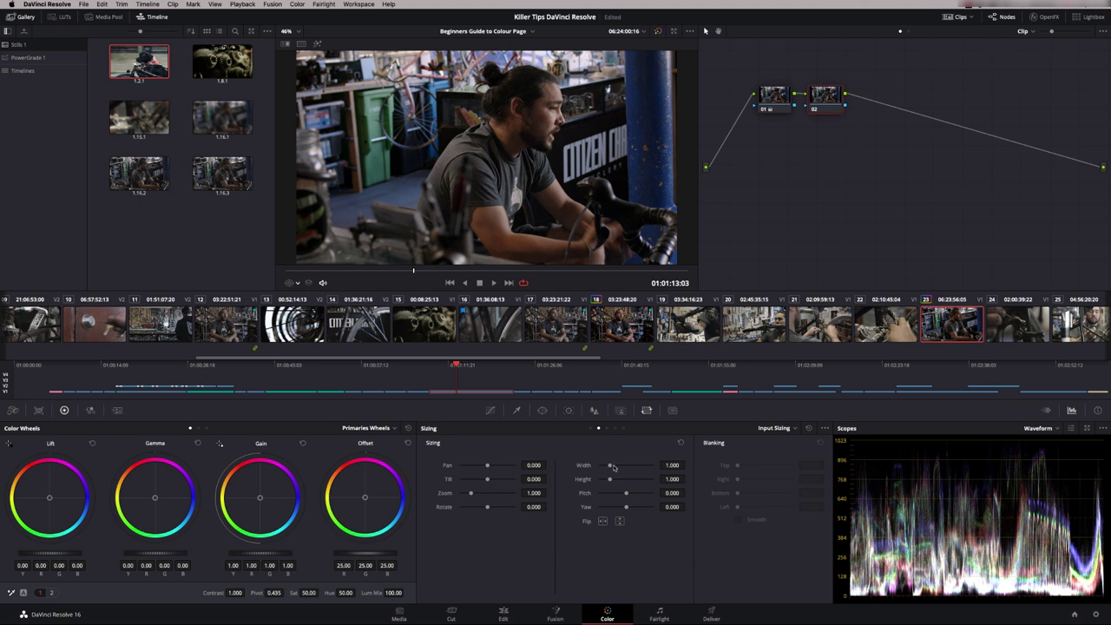
{"action": "left_click", "coordinate": [504, 612]}
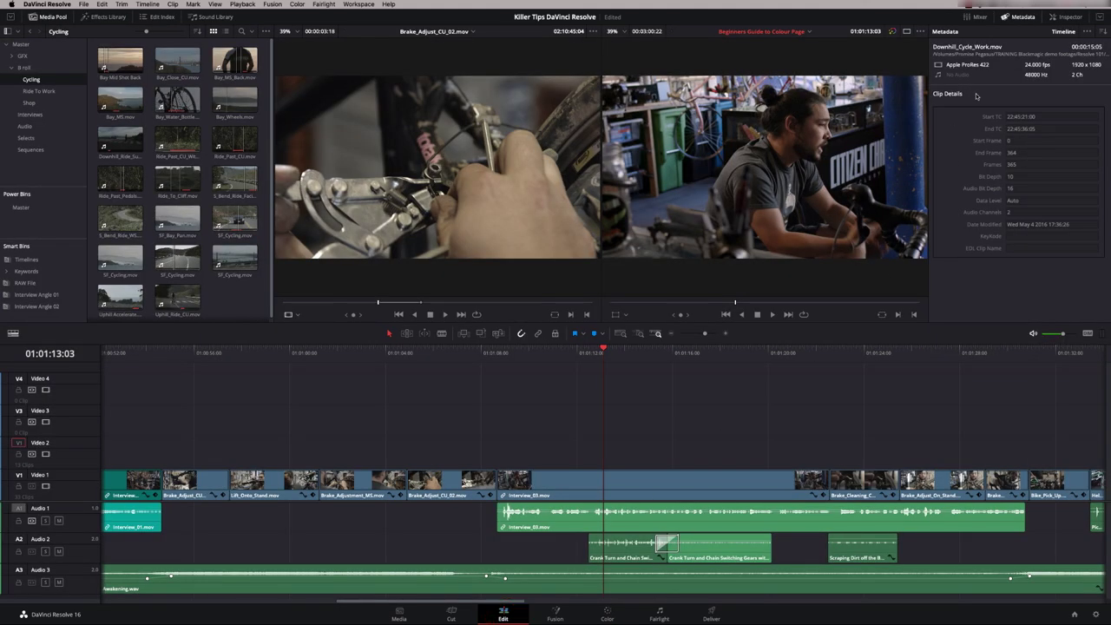
Check Interview_03.mov's default Transform settings in the Inspector, then return to the Color page.
{"action": "left_click", "coordinate": [571, 475]}
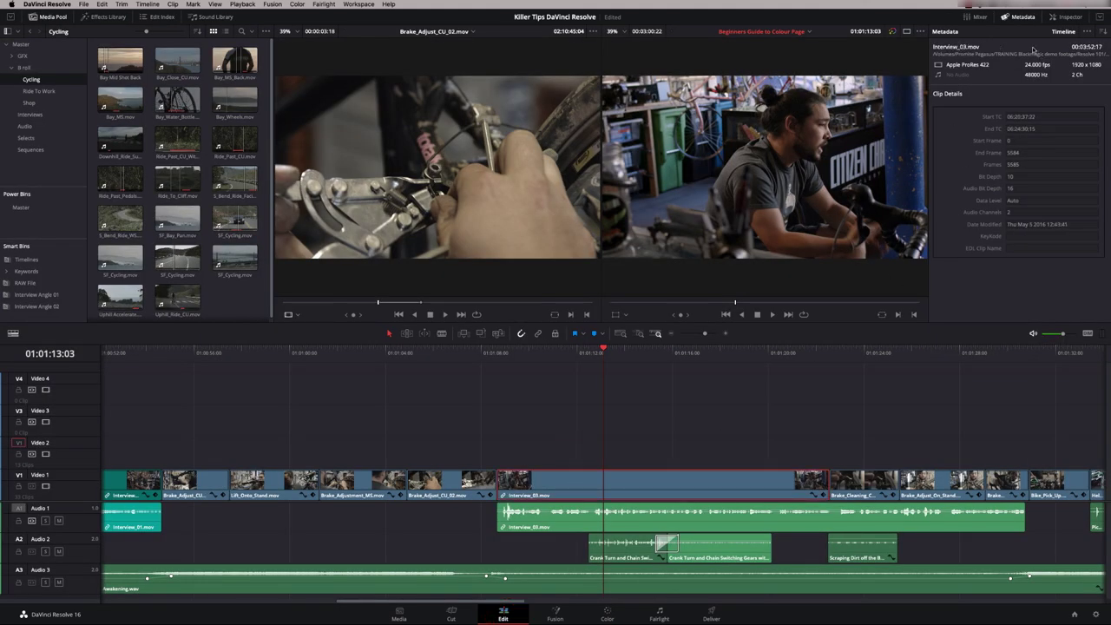
{"action": "left_click", "coordinate": [1066, 16]}
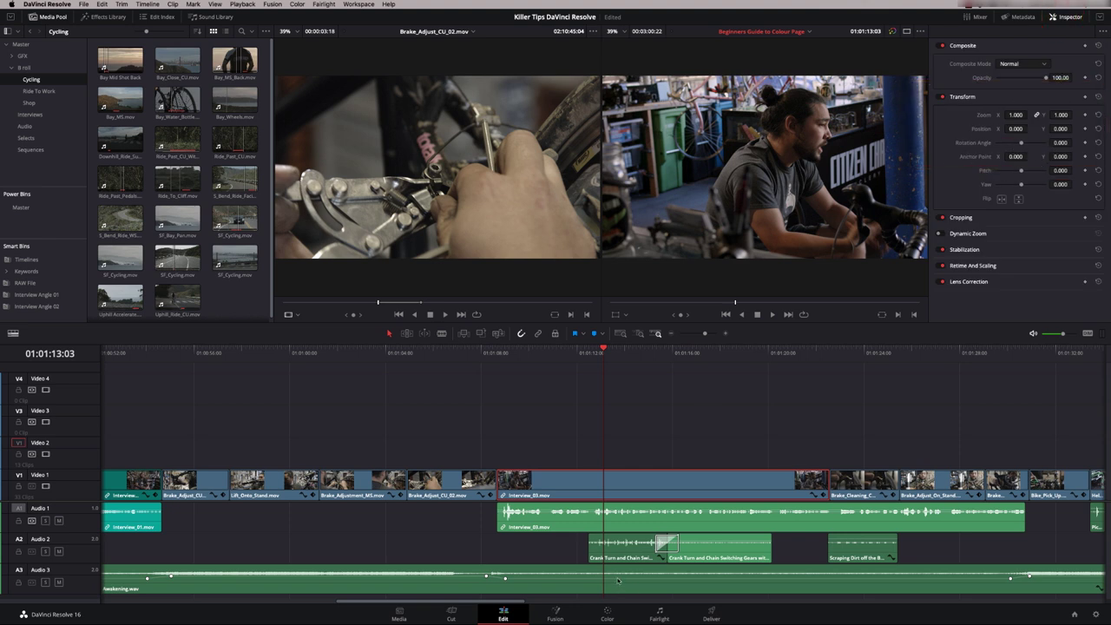
{"action": "left_click", "coordinate": [607, 615]}
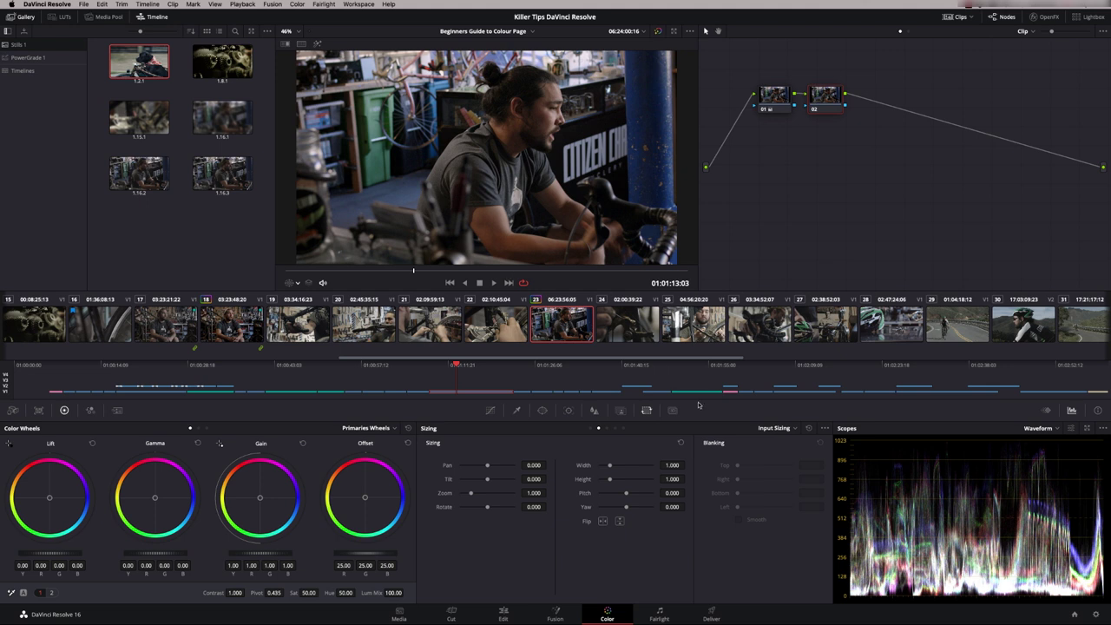
Load clip 02, the dog in the bike trailer, and select node 04 of its grade.
{"action": "left_click_drag", "start_coordinate": [572, 359], "coordinate": [233, 359]}
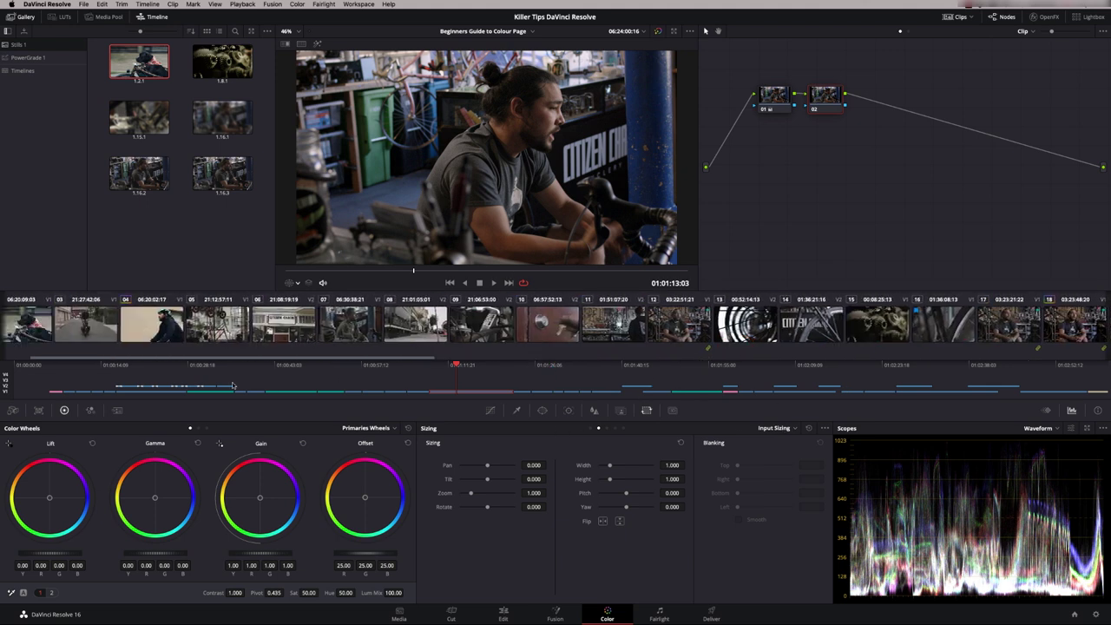
{"action": "left_click", "coordinate": [105, 323]}
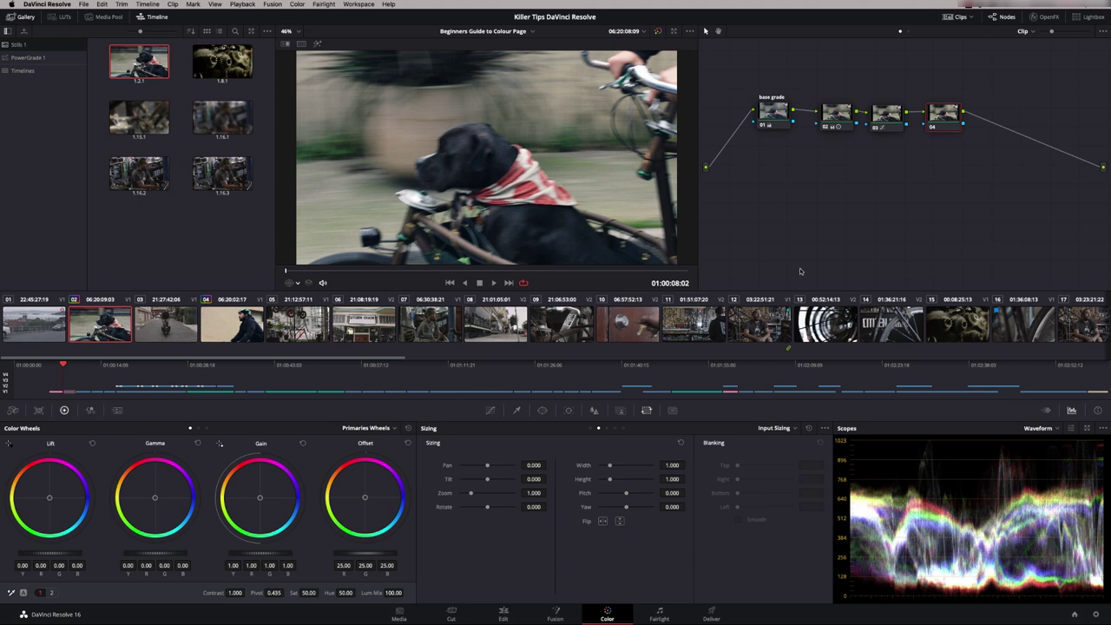
{"action": "left_click_drag", "start_coordinate": [944, 113], "coordinate": [945, 114]}
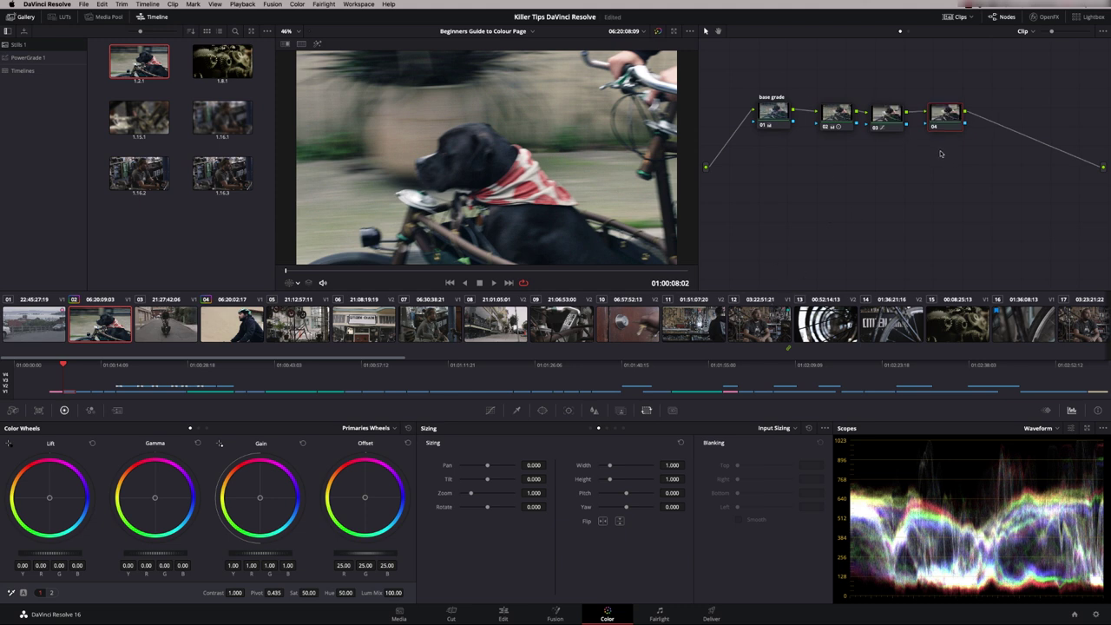
Apply the Lens Flare OpenFX effect to node 04 and move its glint to the upper left.
{"action": "left_click", "coordinate": [1046, 17]}
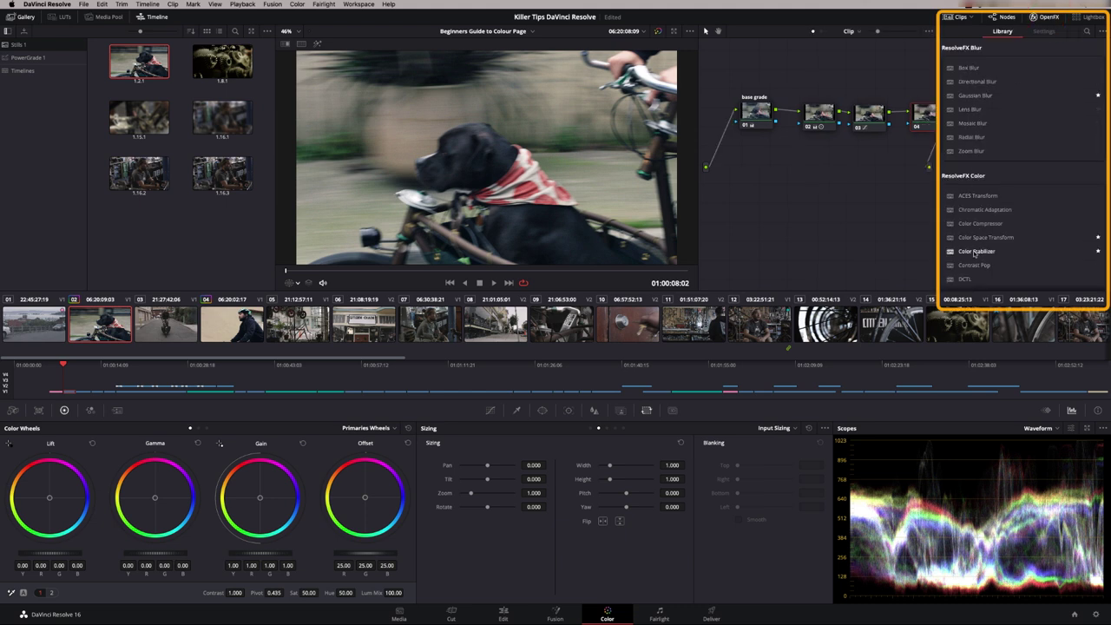
{"action": "left_click_drag", "start_coordinate": [1107, 78], "coordinate": [1104, 174]}
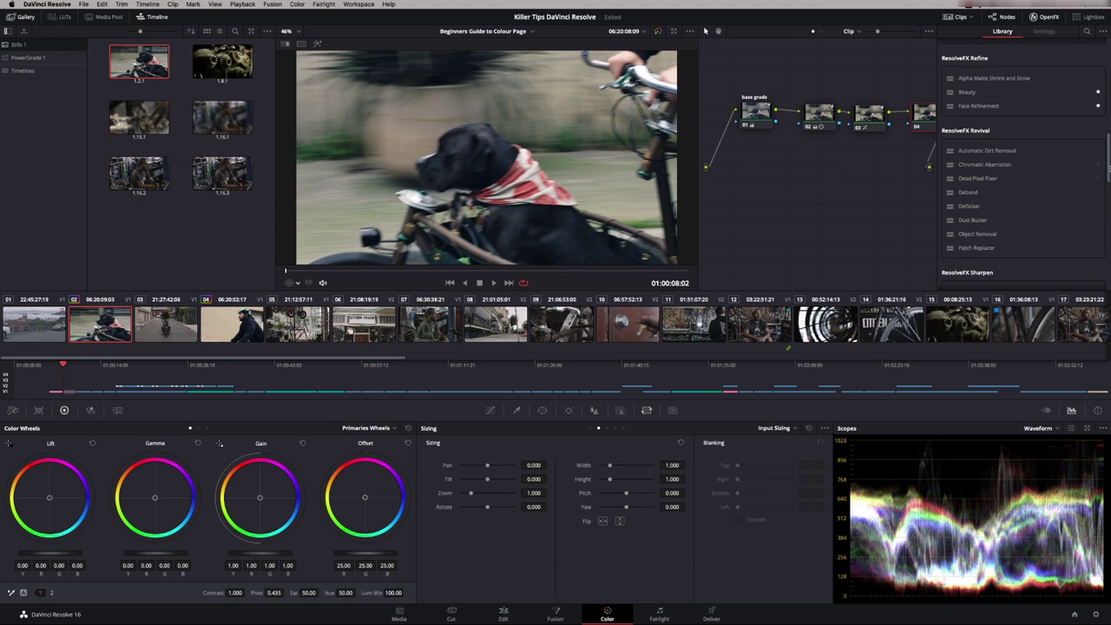
{"action": "scroll", "coordinate": [1024, 165], "scroll_direction": "down", "scroll_amount": 3}
{"action": "scroll", "coordinate": [1102, 125], "scroll_direction": "up", "scroll_amount": 5}
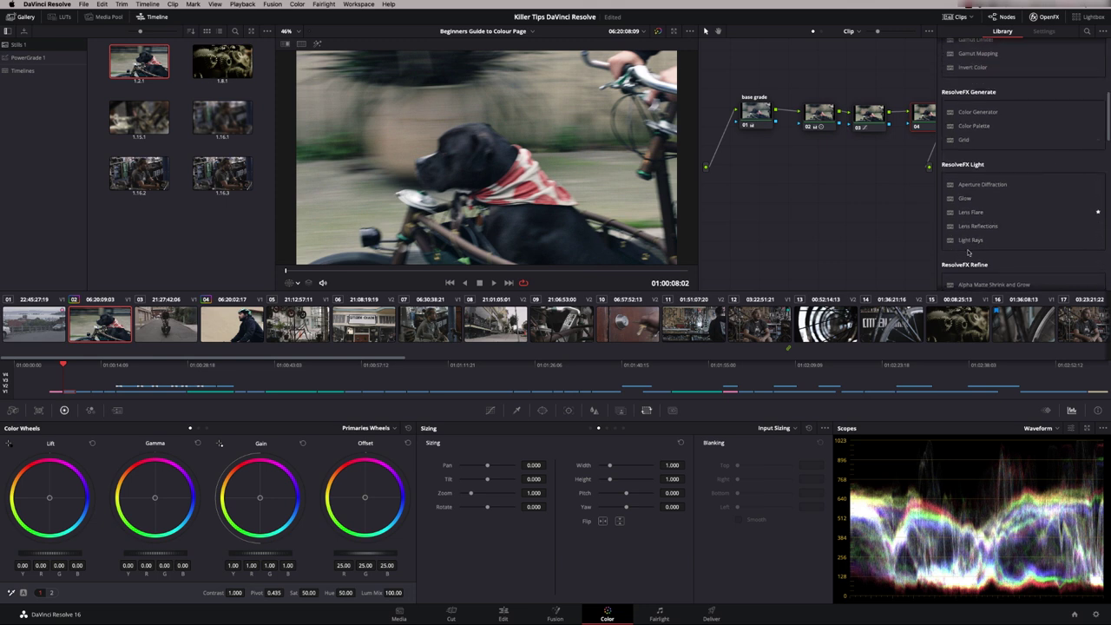
{"action": "left_click", "coordinate": [951, 213]}
{"action": "left_click_drag", "start_coordinate": [951, 213], "coordinate": [745, 390]}
{"action": "left_click_drag", "start_coordinate": [425, 104], "coordinate": [368, 87]}
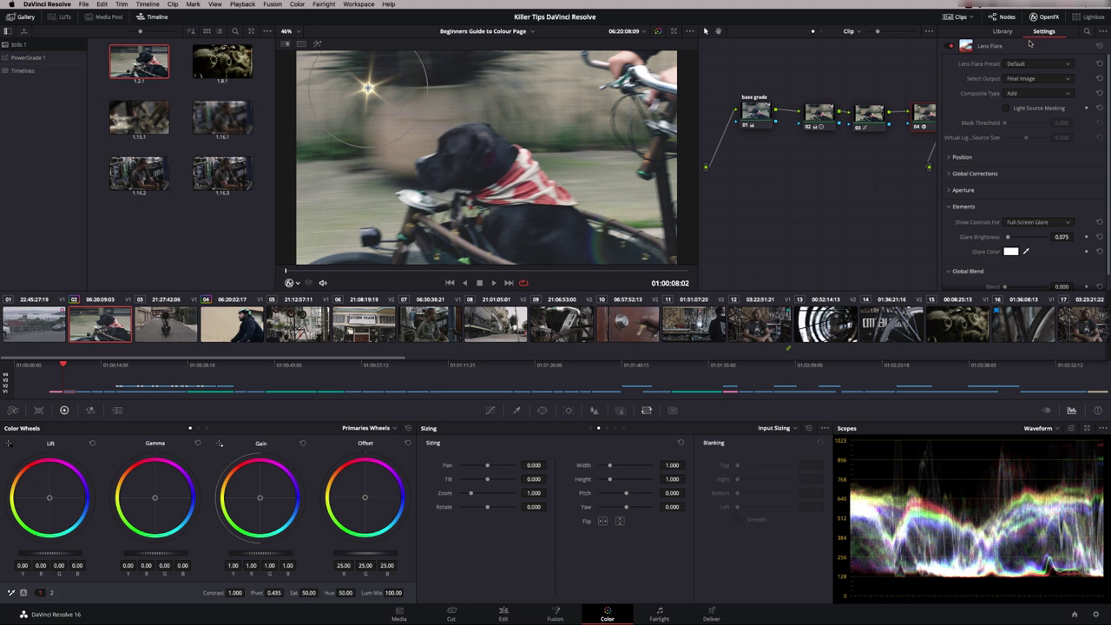
{"action": "left_click", "coordinate": [1044, 16]}
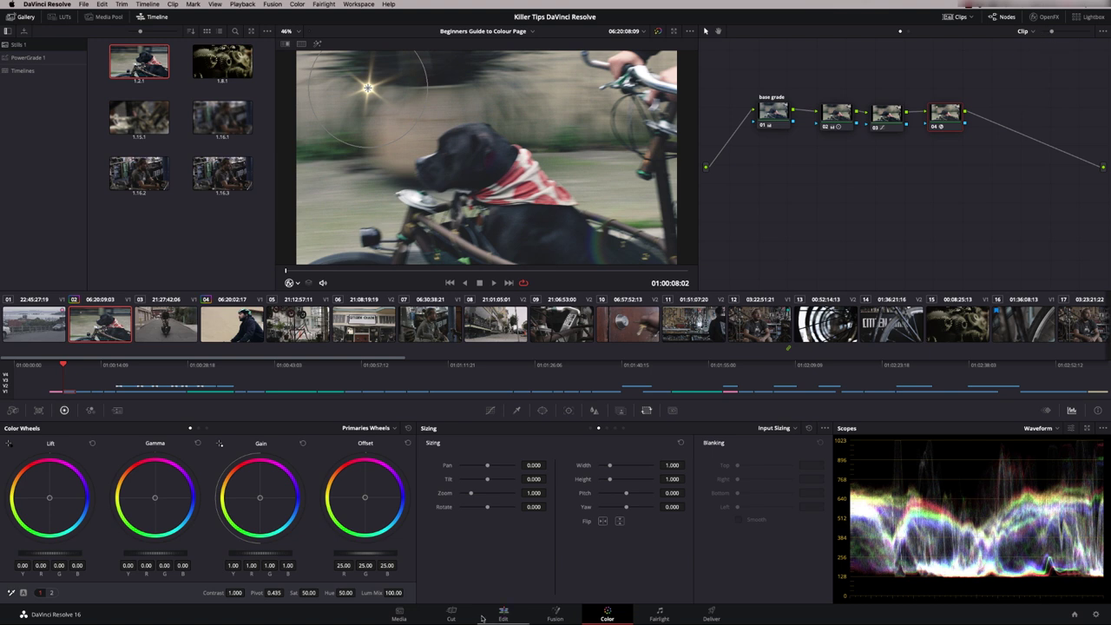
{"action": "left_click", "coordinate": [711, 611]}
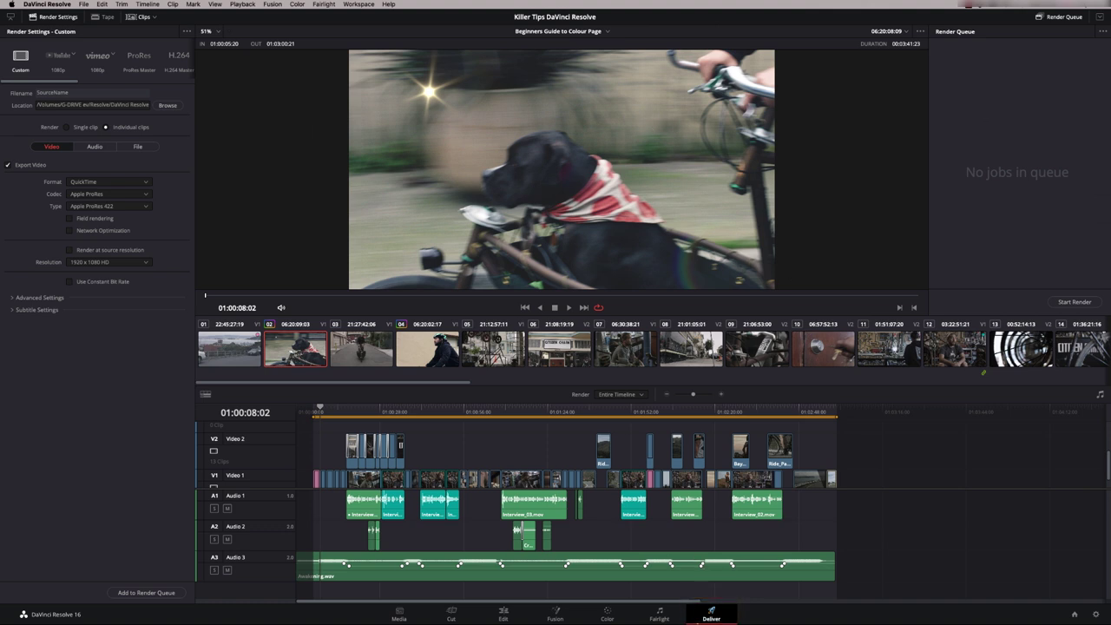
{"action": "key", "text": "shift+6"}
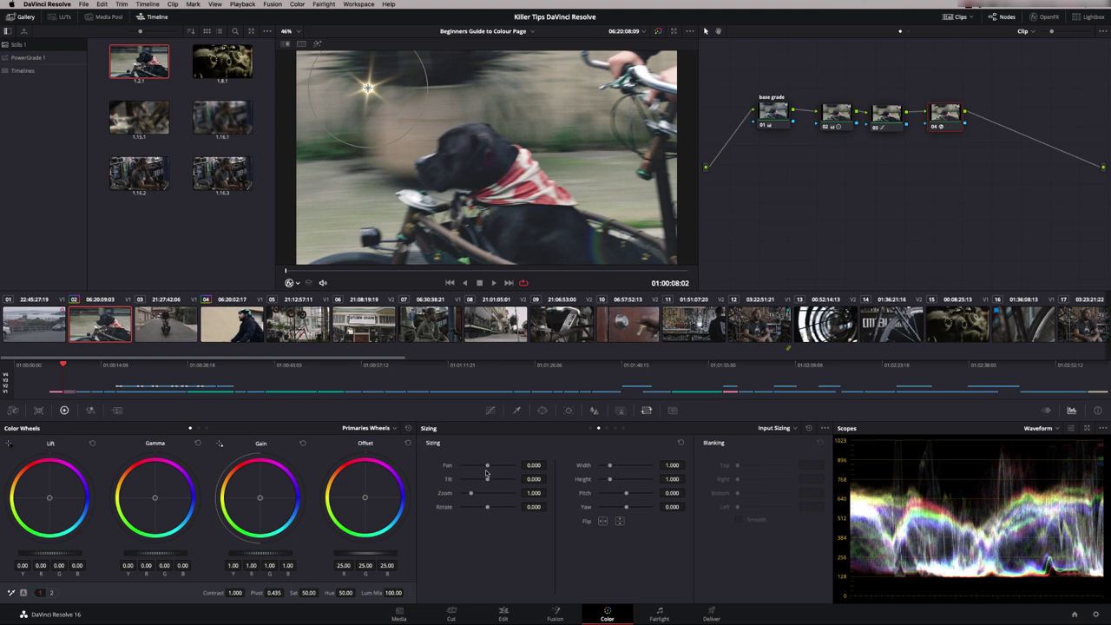